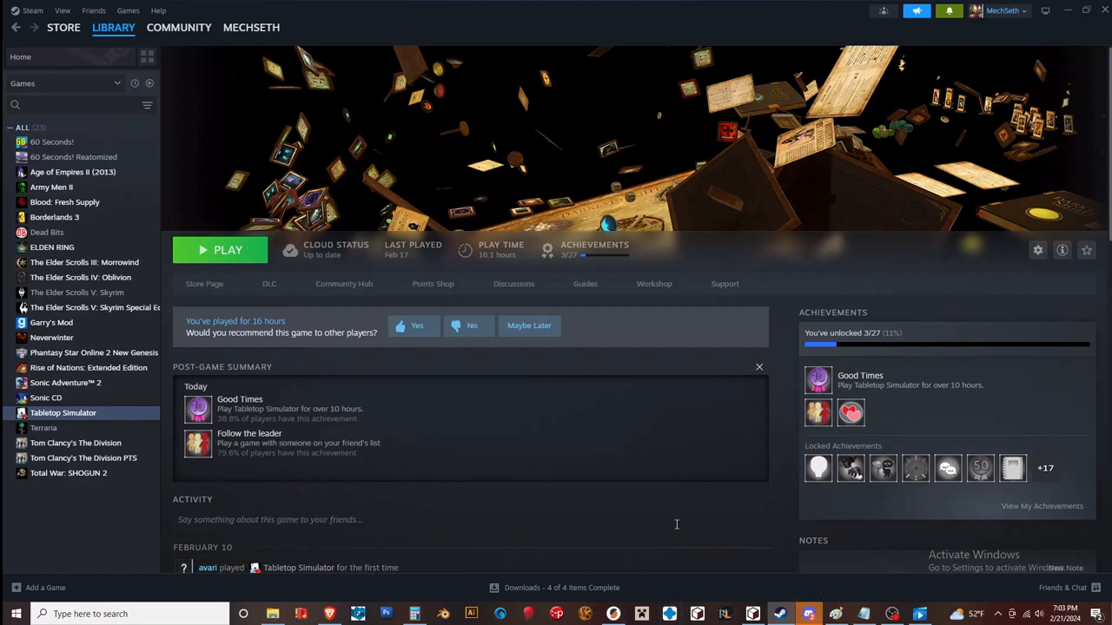
Step: Switch to DesignSpark Mechanical and examine the dice tower V2 design with its Magic Beasts logo image
click(753, 614)
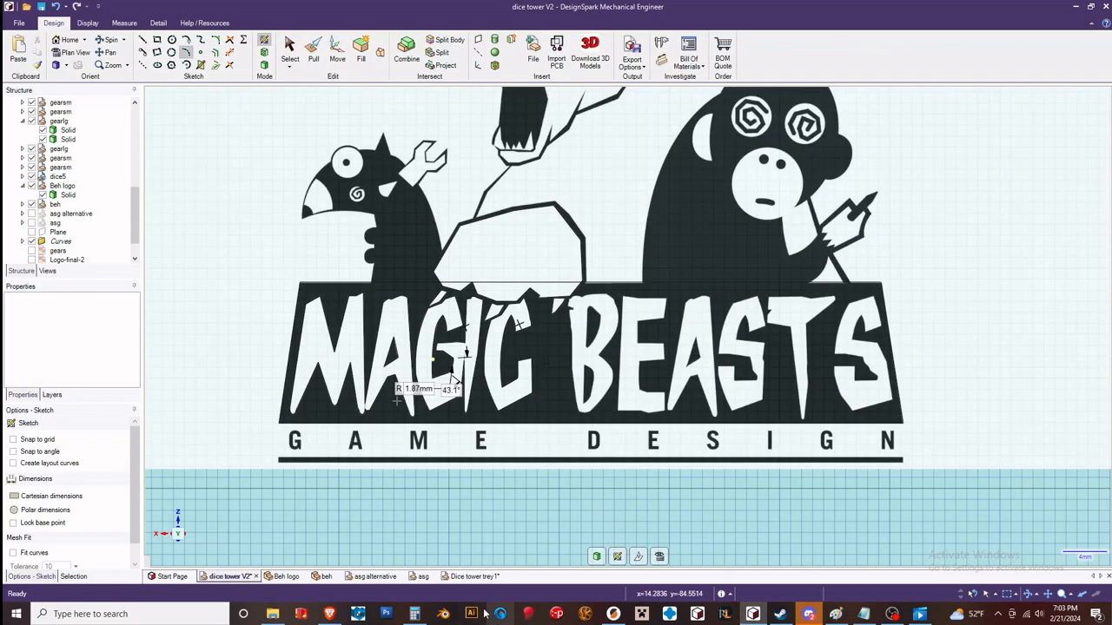
scroll(502, 350, up, 3)
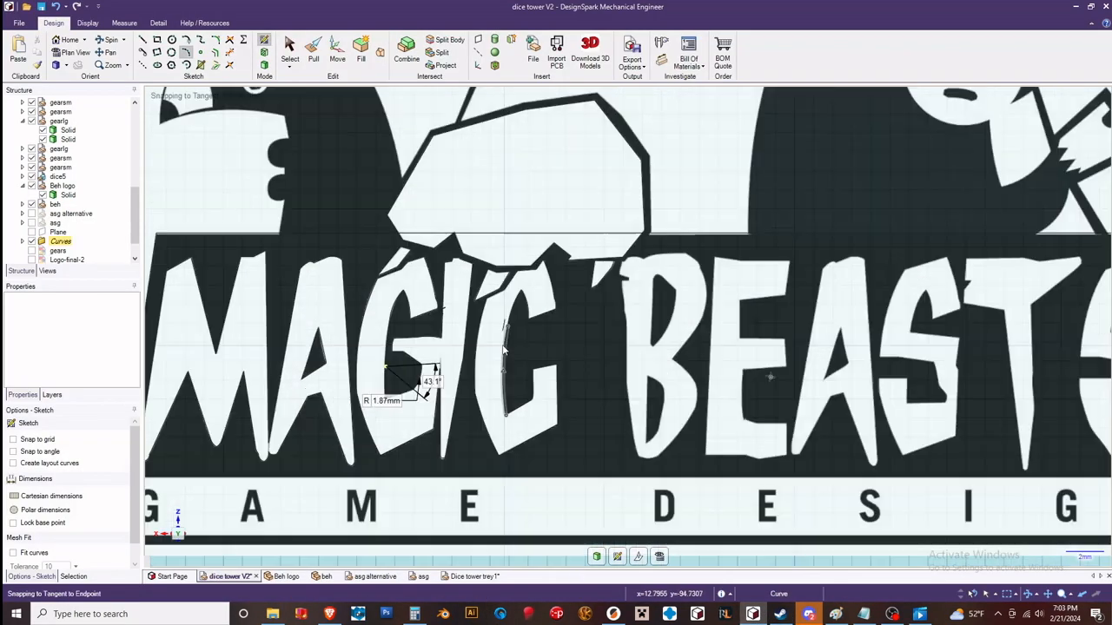
scroll(502, 350, down, 4)
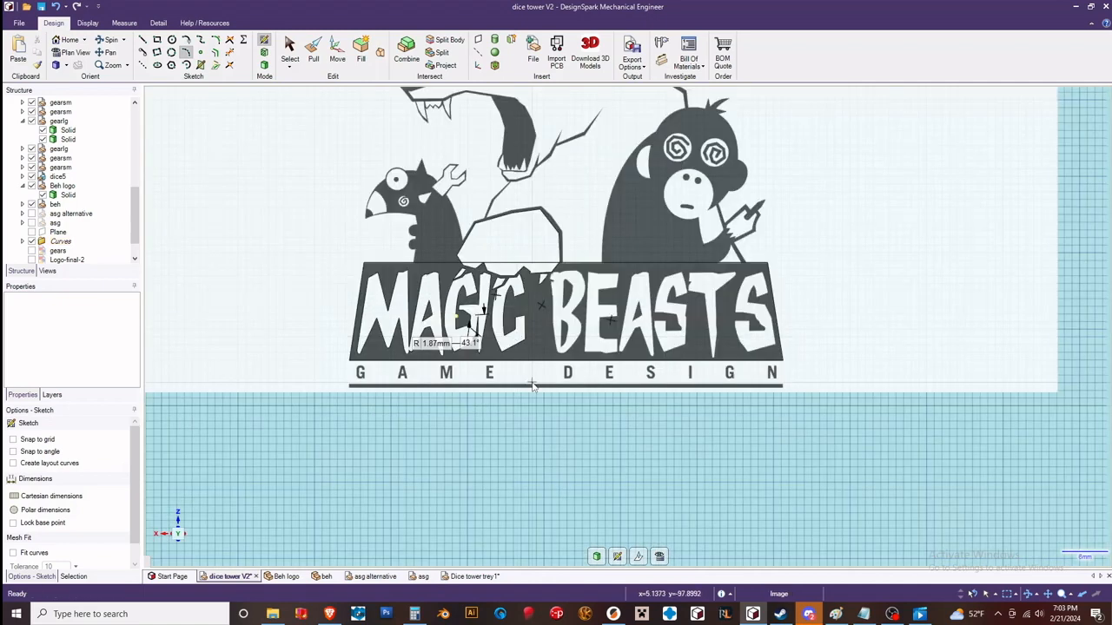
scroll(587, 339, down, 4)
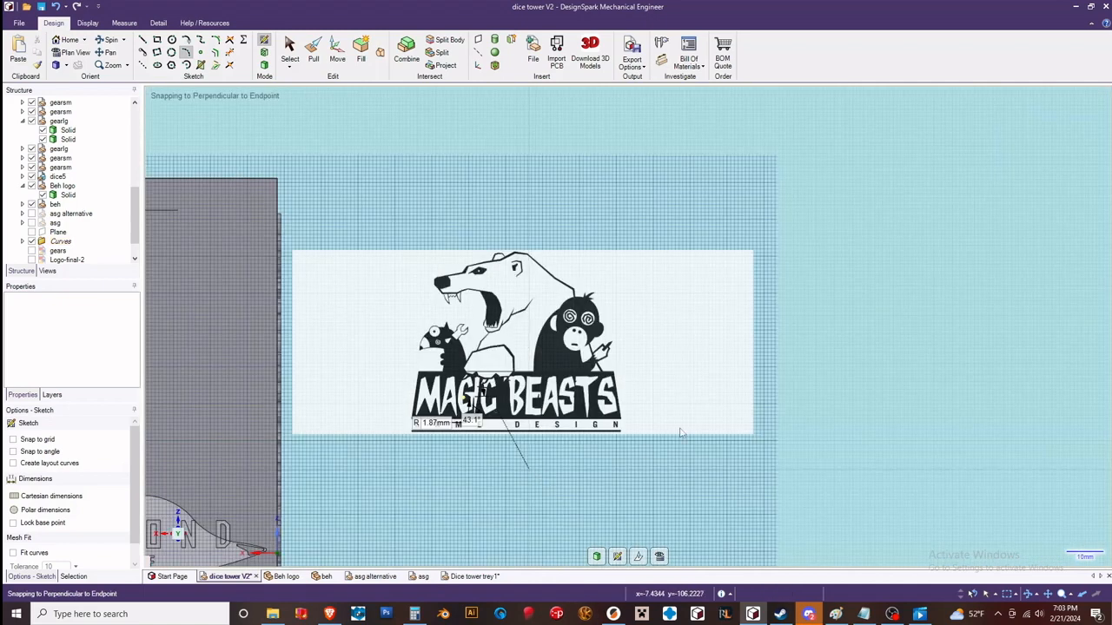
scroll(640, 338, up, 2)
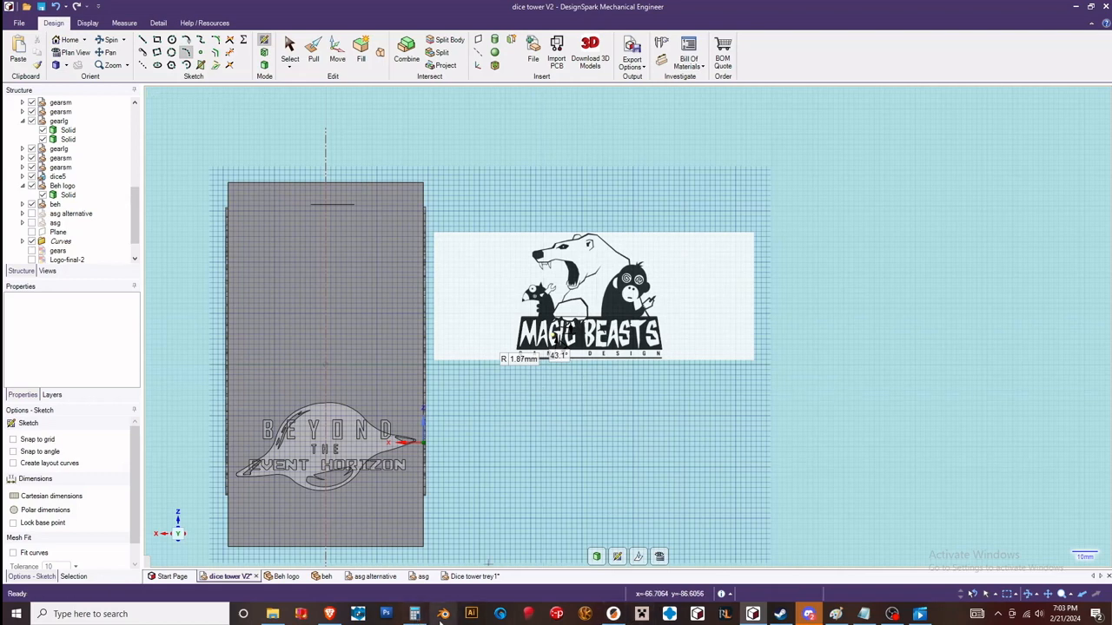
scroll(547, 414, down, 3)
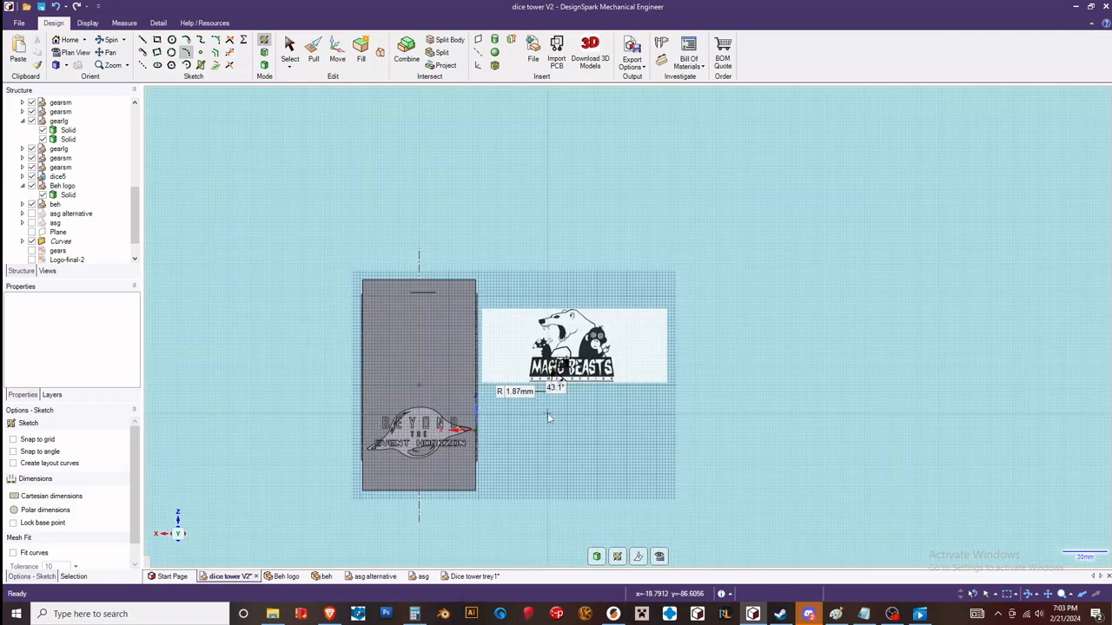
scroll(541, 395, up, 4)
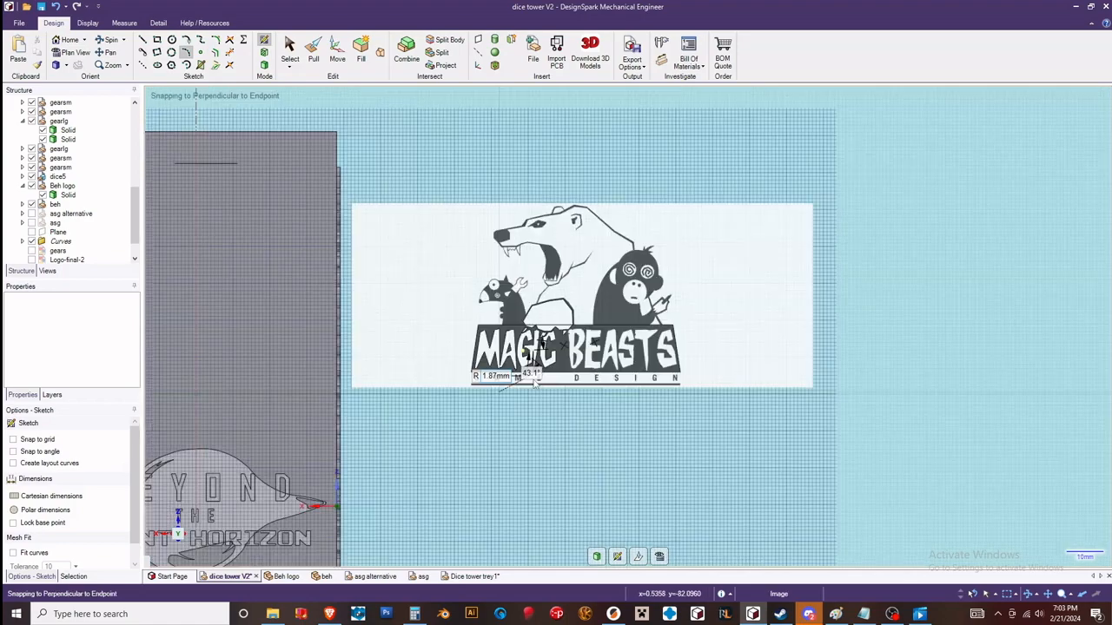
scroll(547, 396, up, 1)
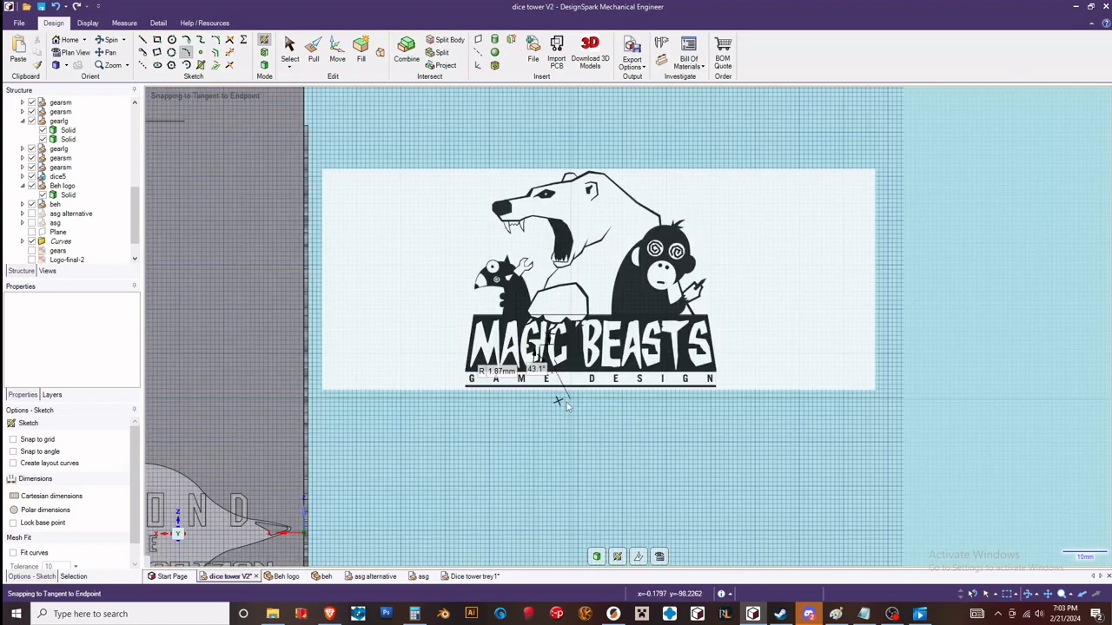
Step: Open the existing design gengar 2d.2.rsdocx from the cad folder
click(18, 23)
click(33, 73)
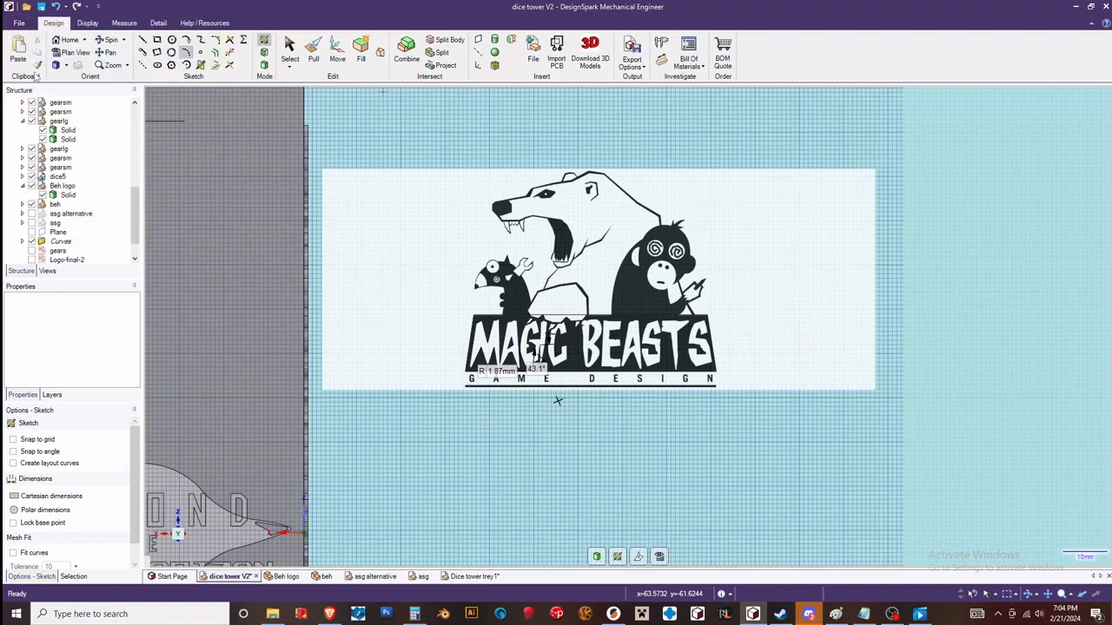
mouse_move(95, 86)
mouse_down()
mouse_move(92, 167)
mouse_move(100, 103)
mouse_up()
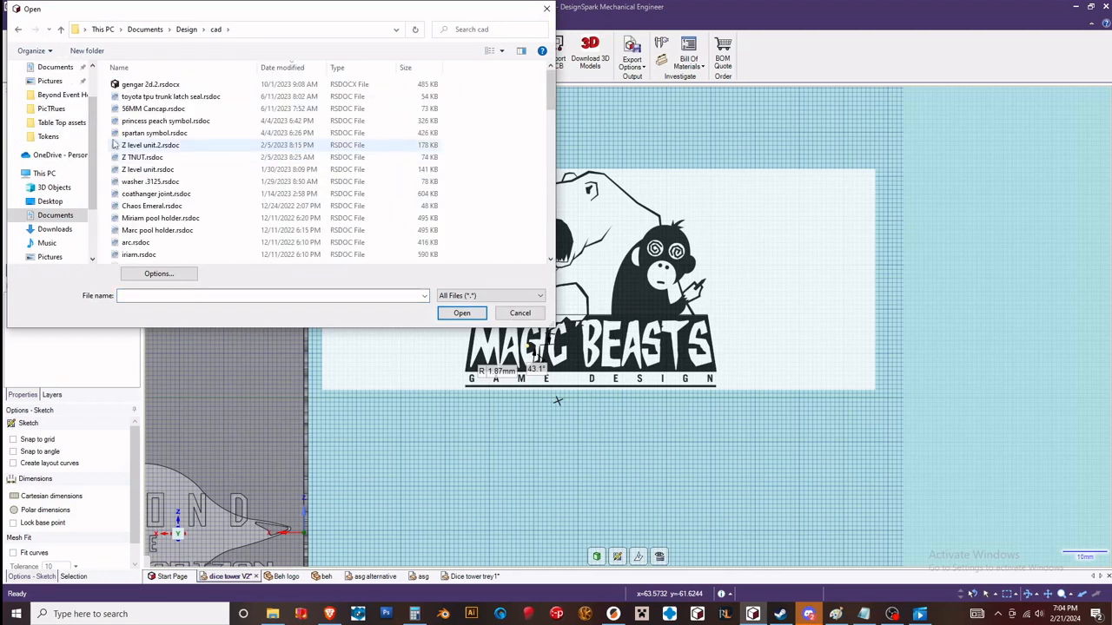
double_click(162, 86)
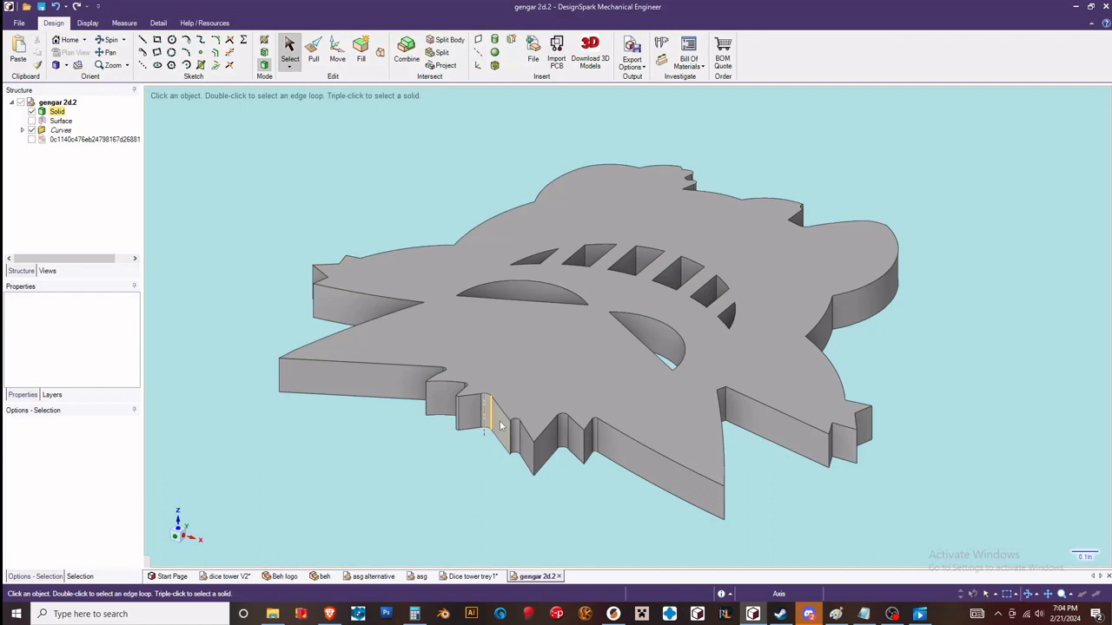
Step: Examine the Gengar solid from the front and at several angles, including its eye and teeth cut-outs
middle_drag(500, 421, 485, 278)
scroll(486, 278, down, 6)
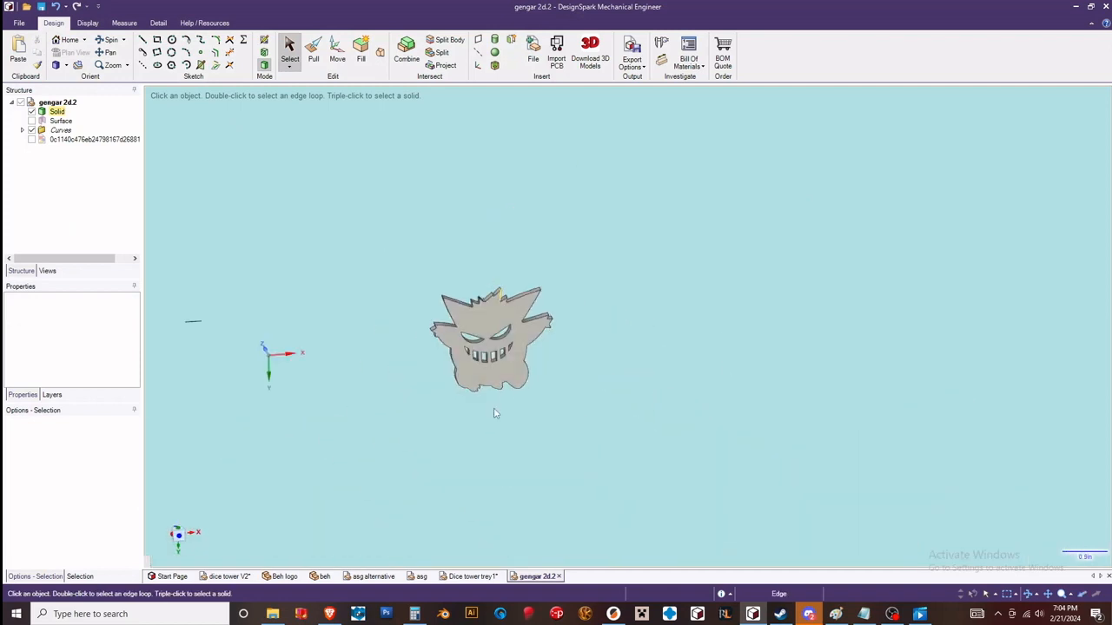
scroll(491, 422, up, 4)
scroll(509, 374, down, 4)
scroll(512, 224, up, 5)
scroll(525, 469, down, 2)
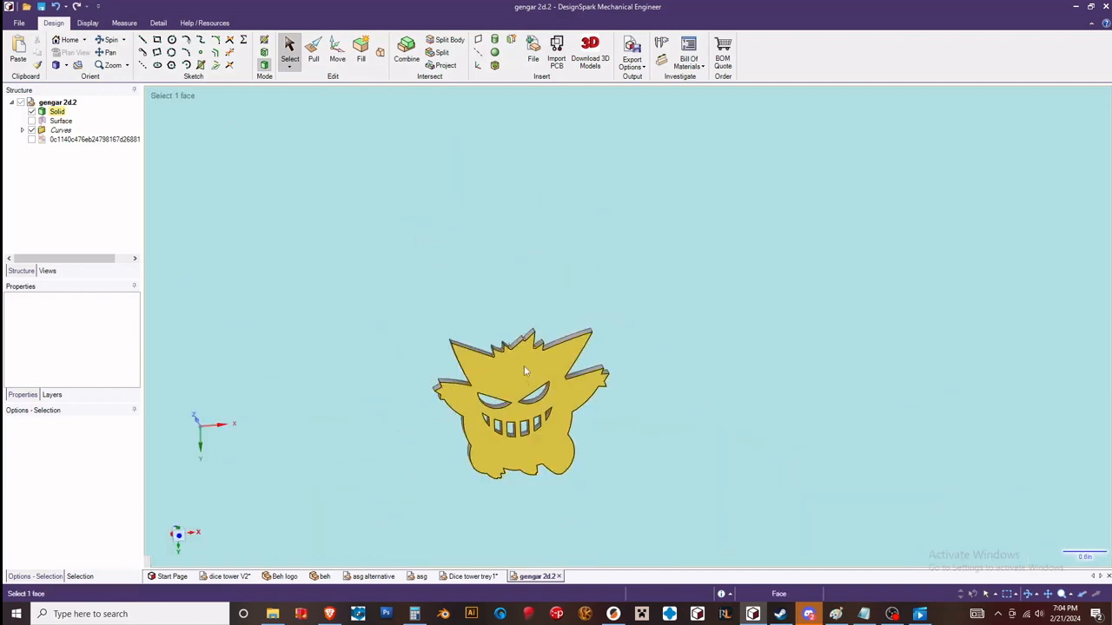
scroll(514, 484, up, 3)
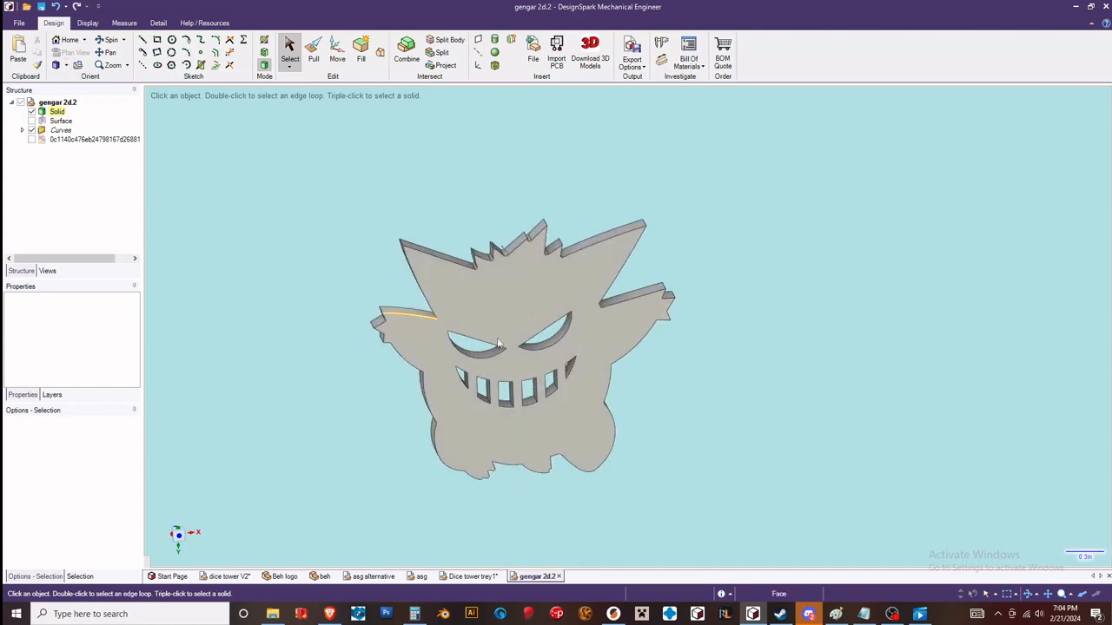
middle_drag(582, 385, 508, 343)
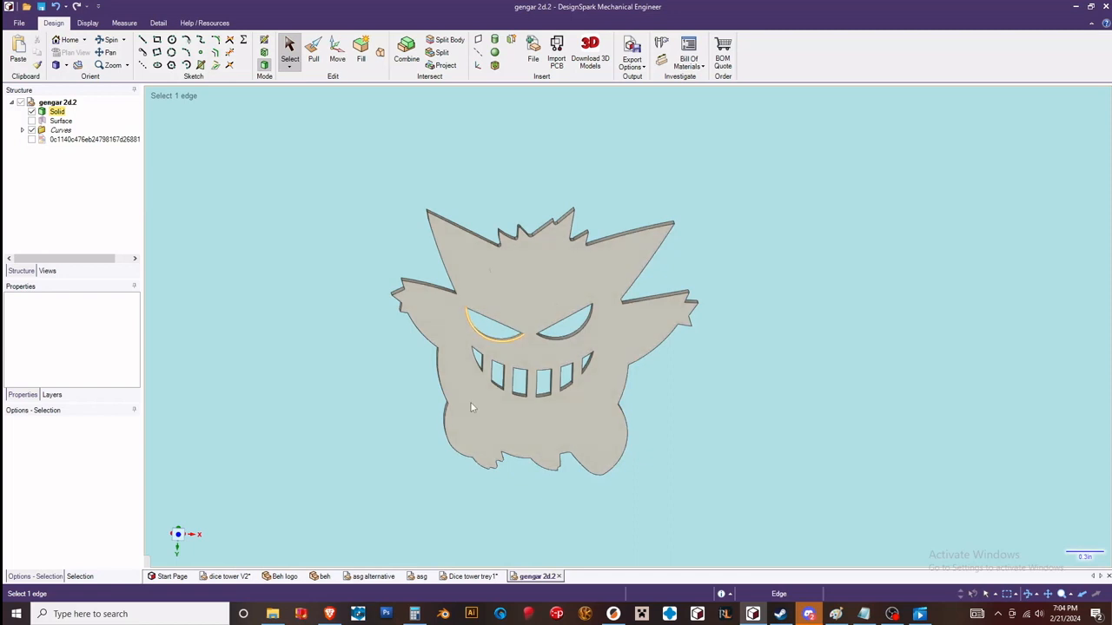
middle_drag(602, 430, 531, 424)
scroll(531, 424, up, 1)
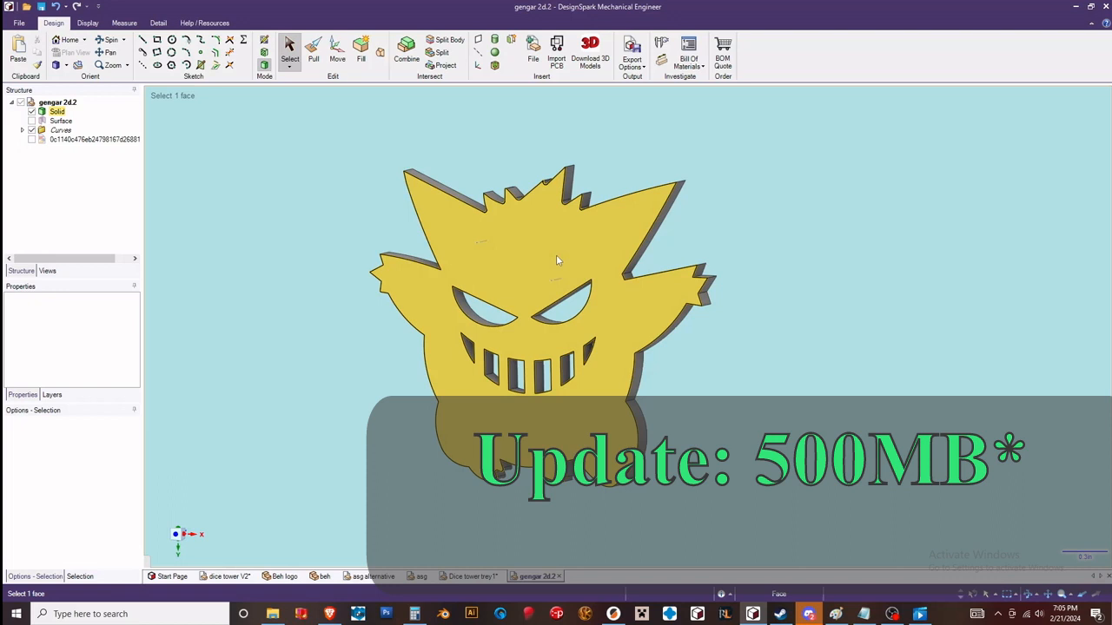
Step: Open the existing design GunBoatV1.4.rsdoc from within the Documents folder
click(19, 23)
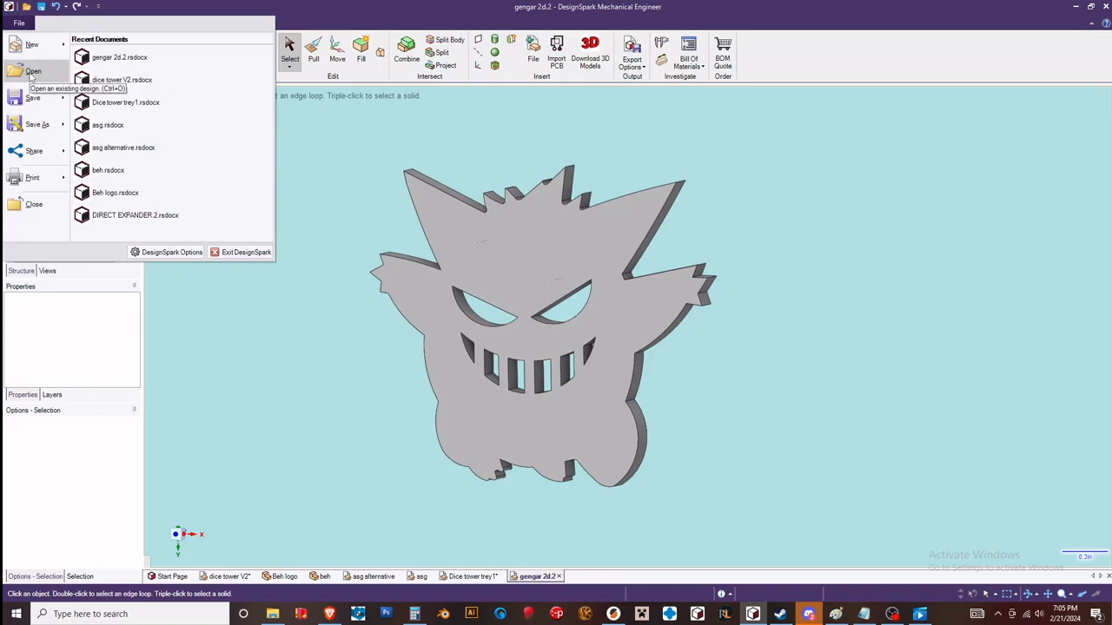
click(32, 73)
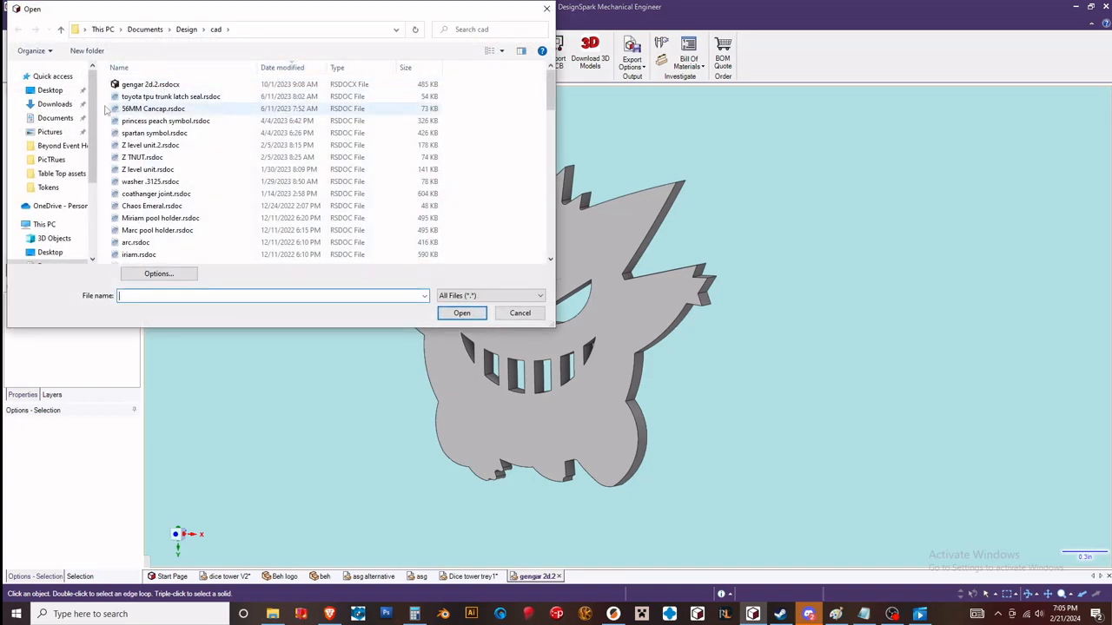
click(56, 118)
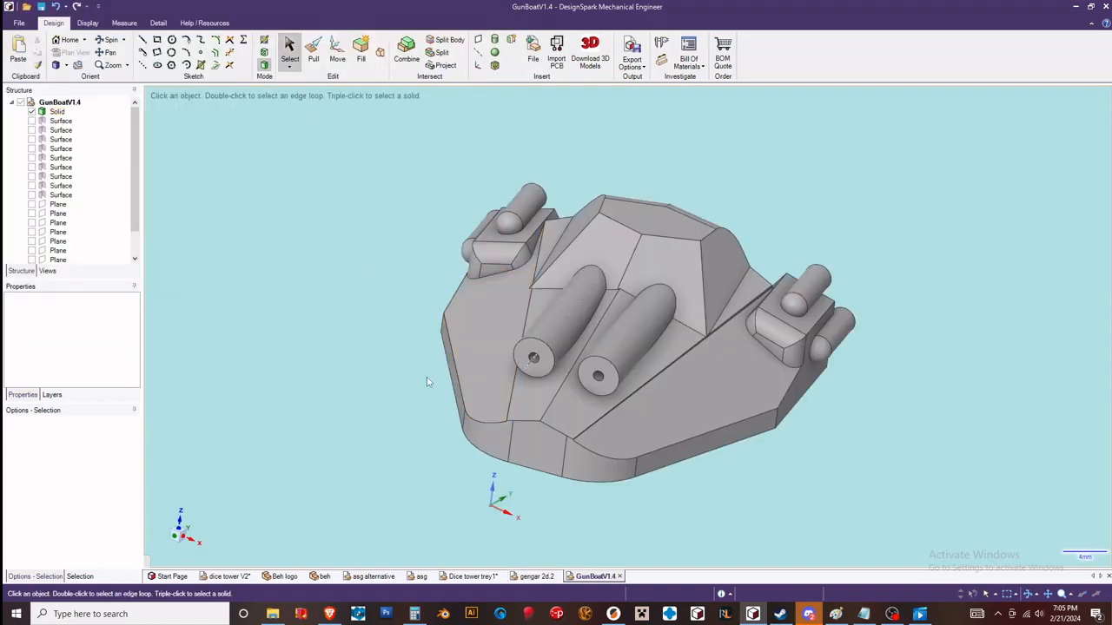
Step: Examine the gunboat model from several sides and review which export formats are offered
middle_drag(429, 384, 512, 352)
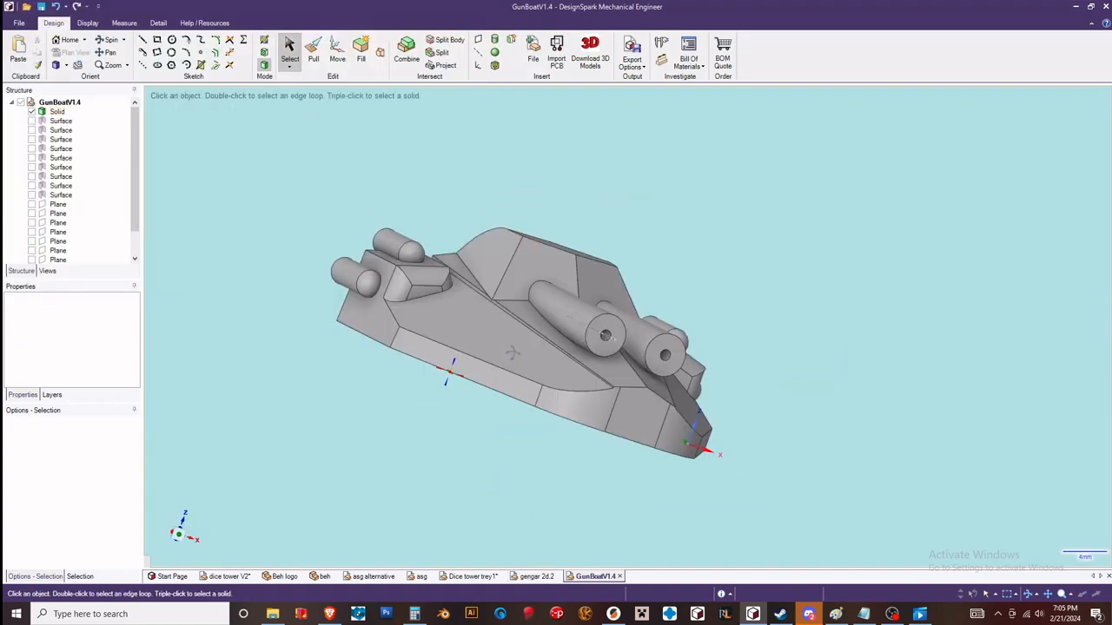
middle_drag(546, 424, 918, 322)
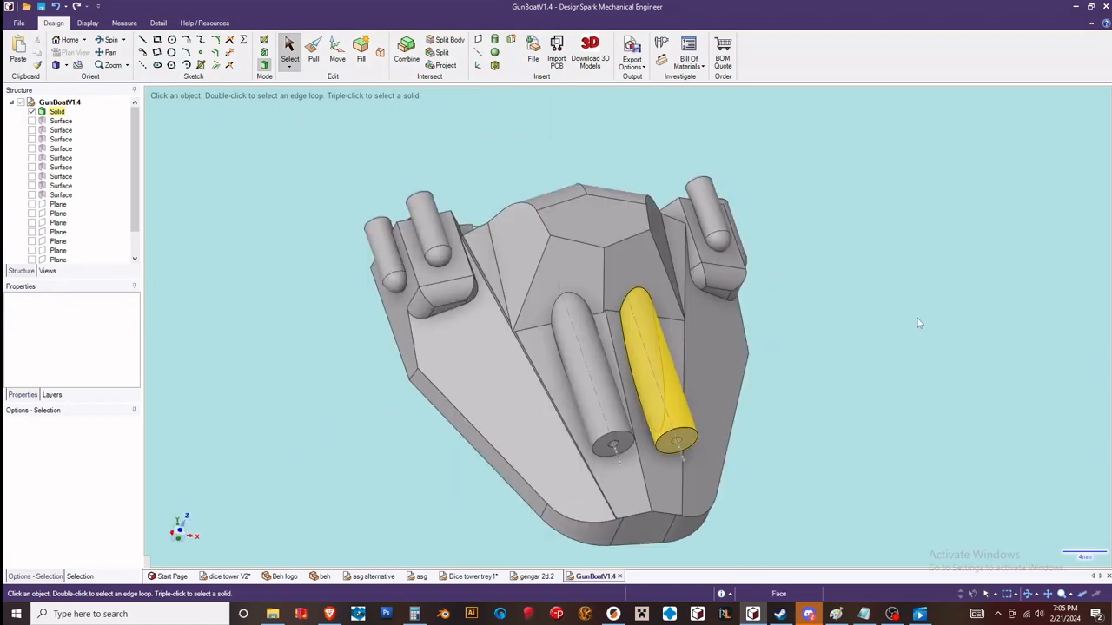
middle_drag(936, 262, 425, 563)
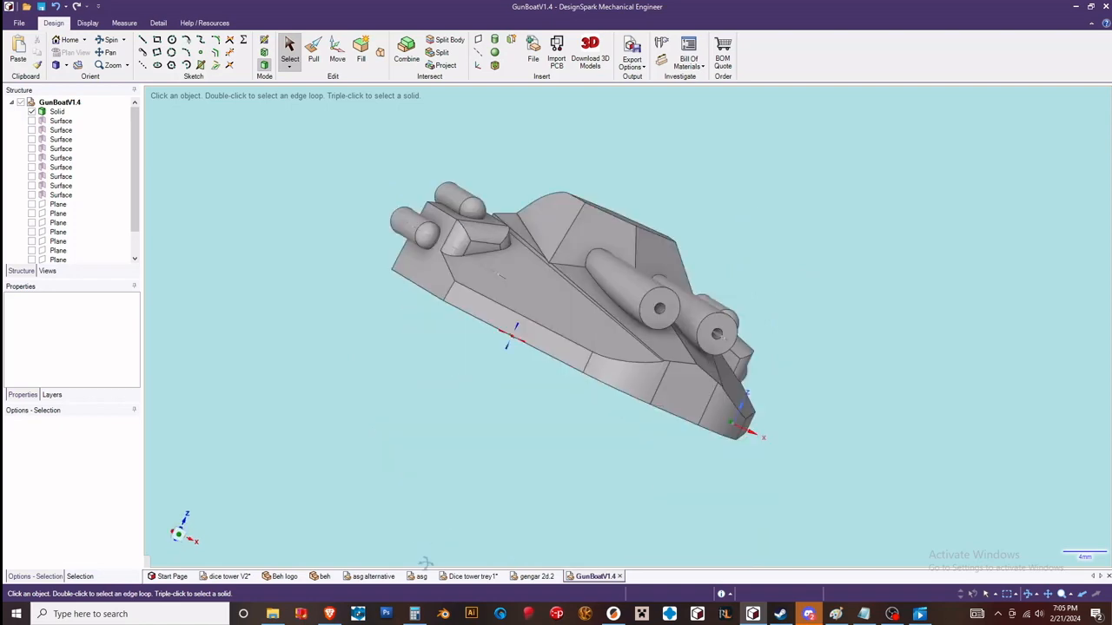
middle_drag(282, 279, 409, 260)
middle_drag(768, 232, 872, 209)
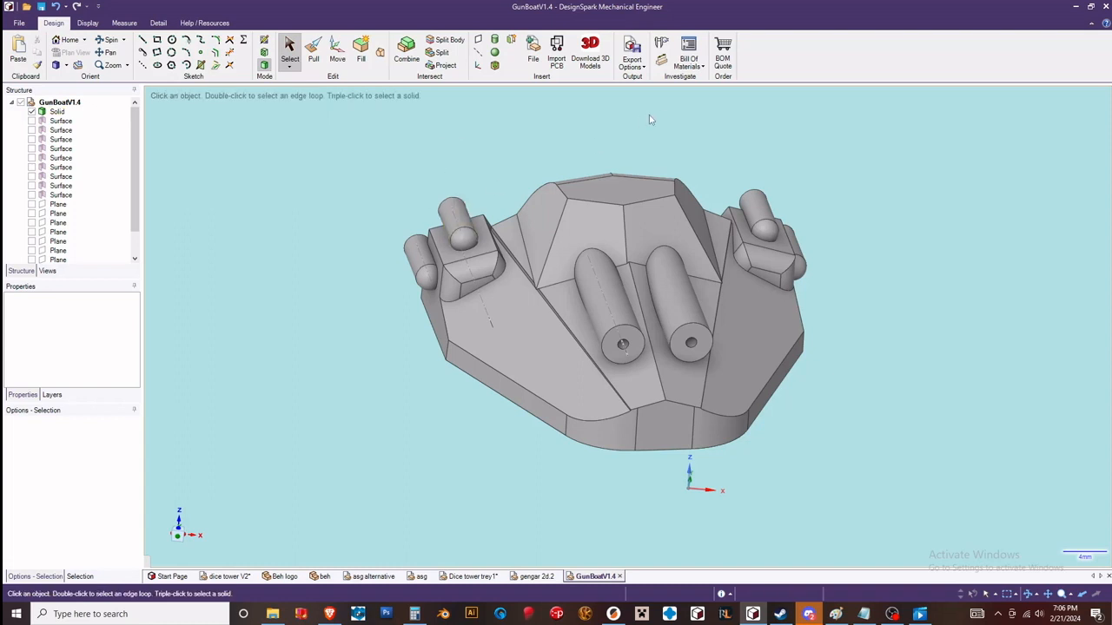
mouse_move(547, 156)
middle_down()
mouse_move(492, 141)
mouse_move(500, 122)
mouse_move(532, 143)
middle_up()
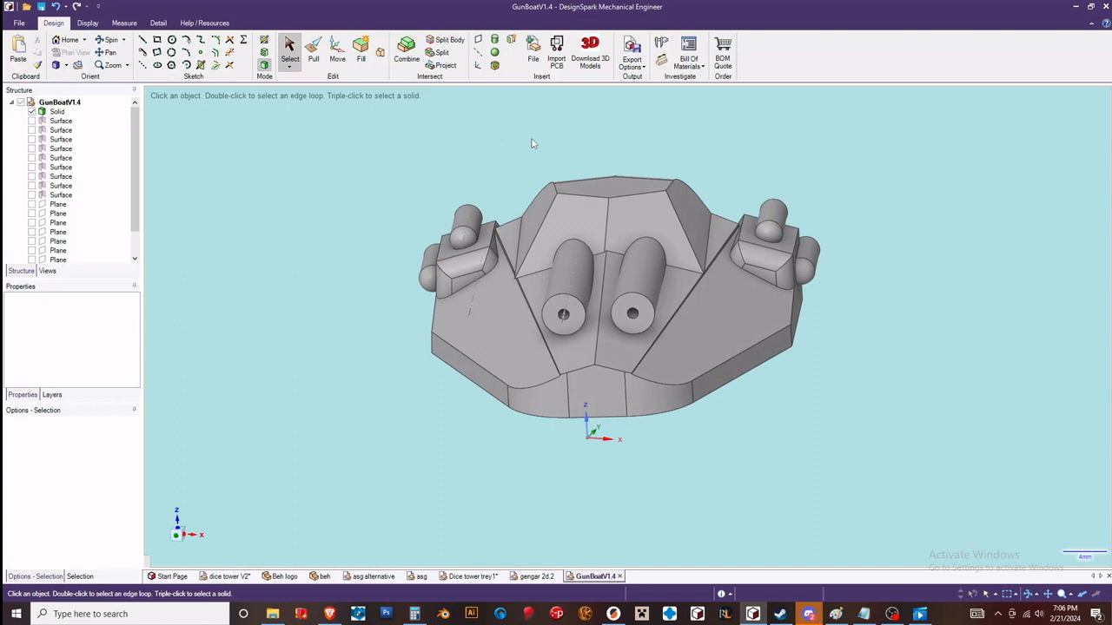
click(642, 64)
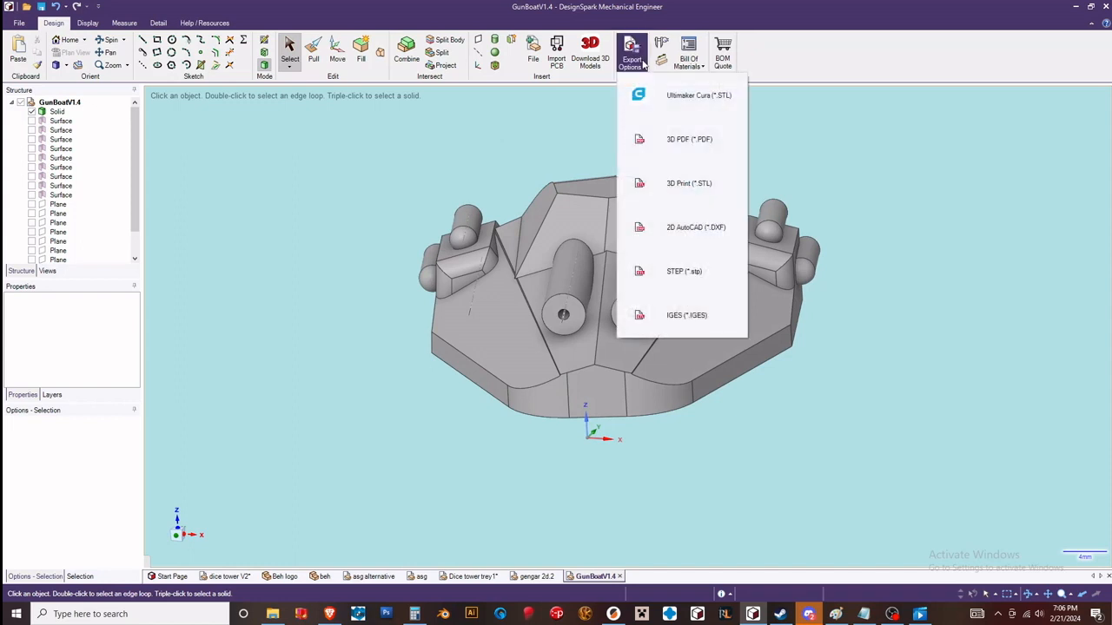
click(435, 181)
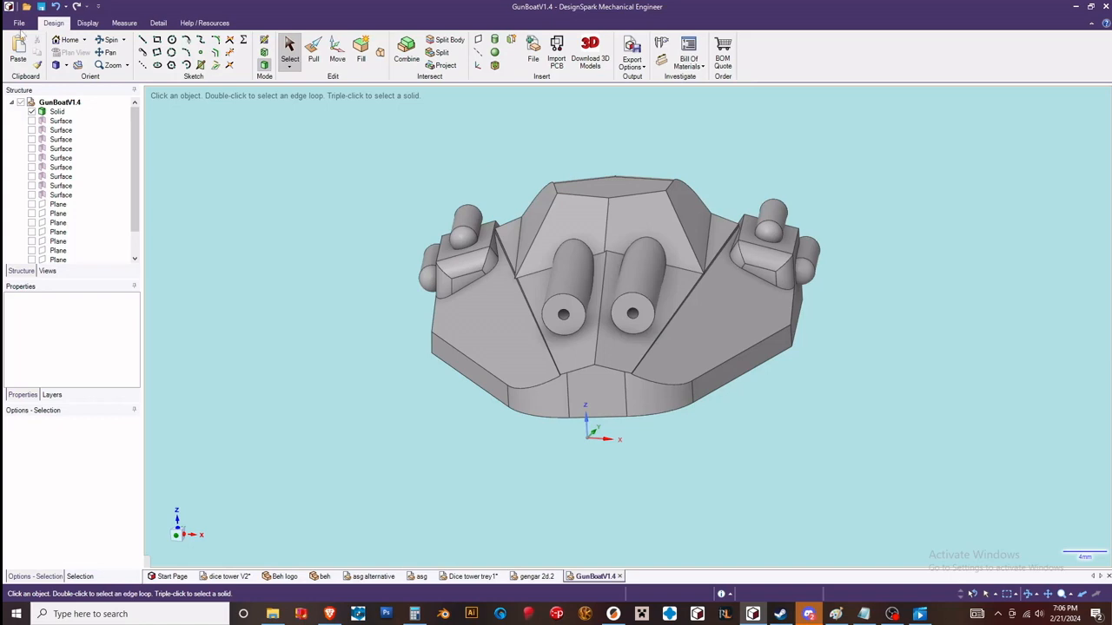
Step: Save a copy of the gunboat as GunBoatV1.4 in OBJ format in the Table Top assets folder
click(19, 26)
mouse_move(60, 127)
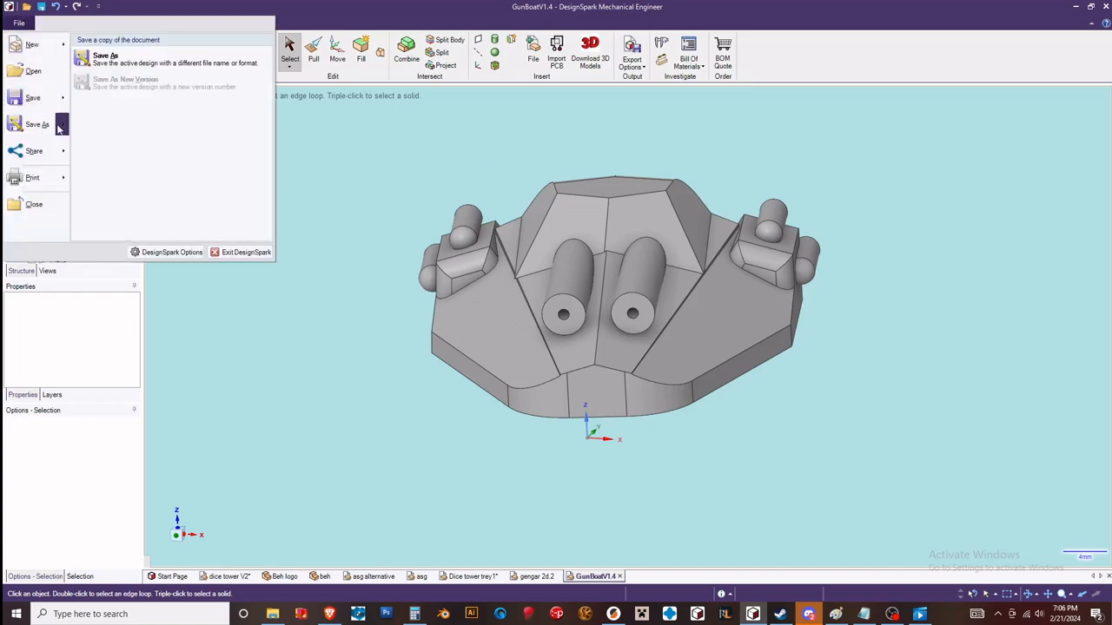
click(127, 58)
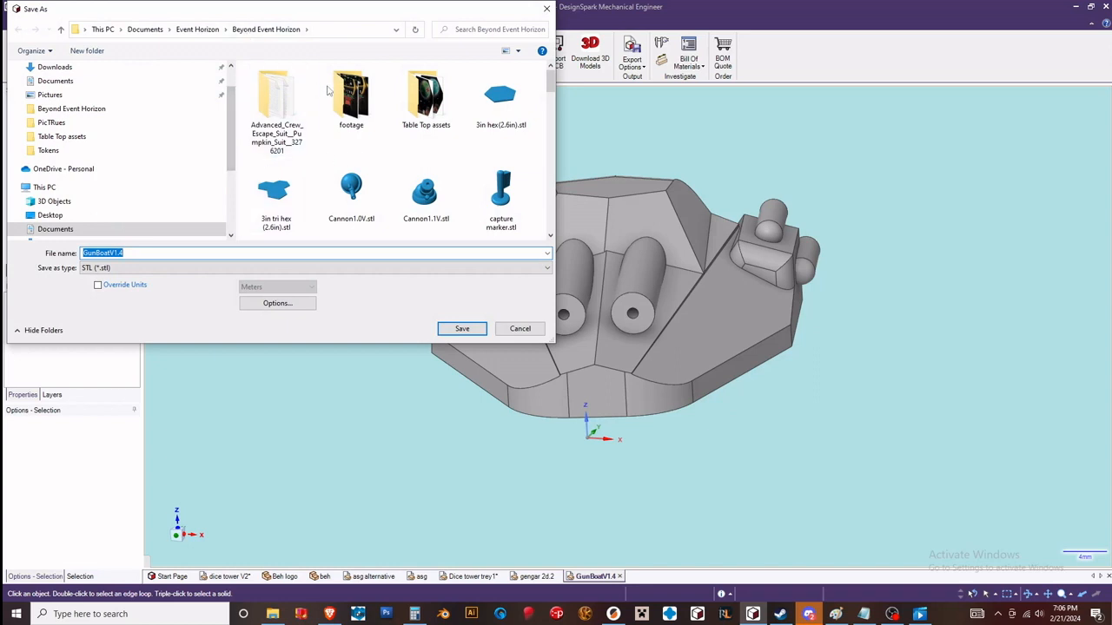
double_click(425, 97)
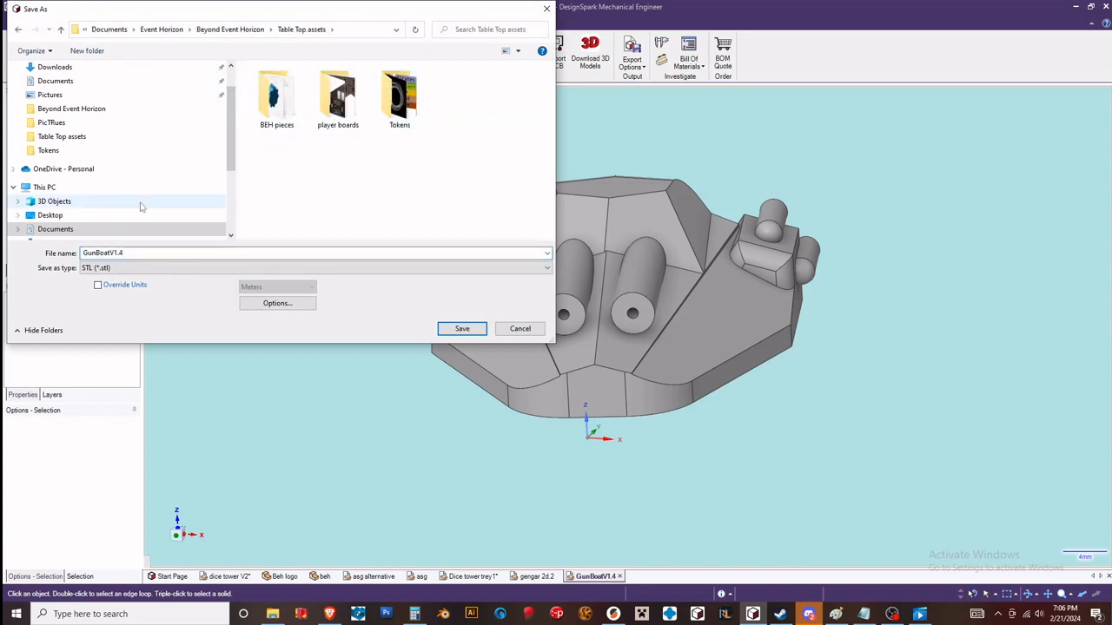
click(129, 268)
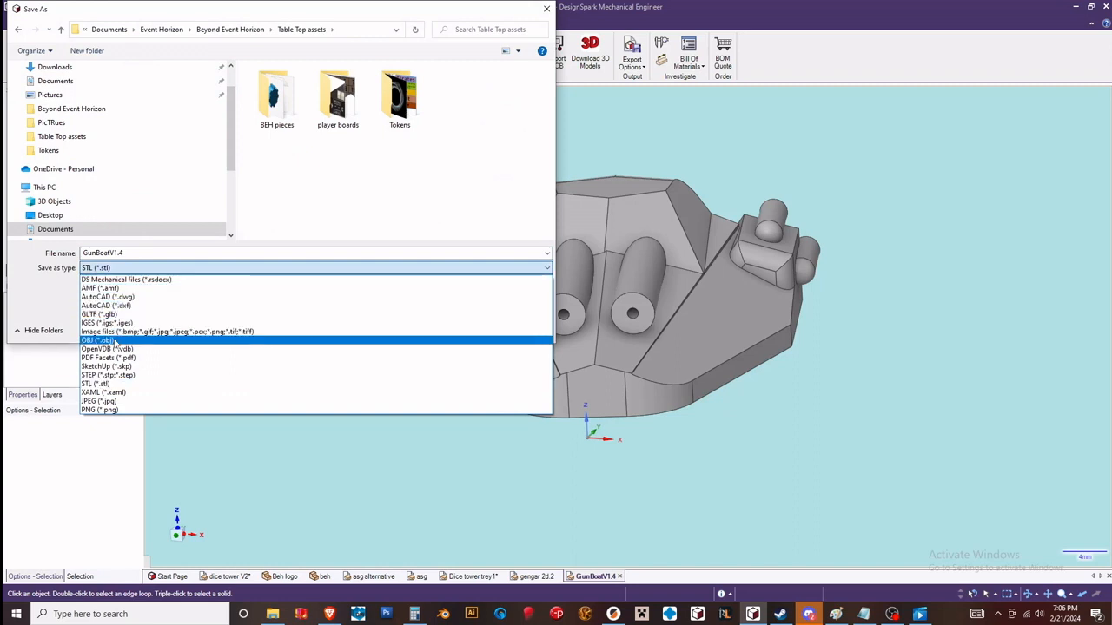
click(114, 342)
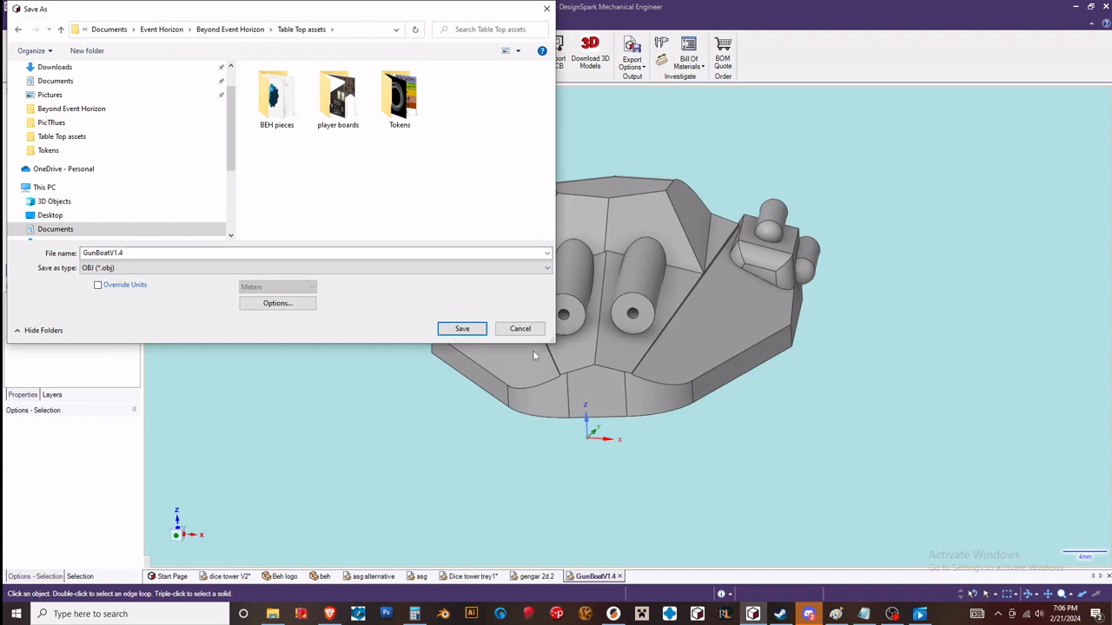
click(463, 331)
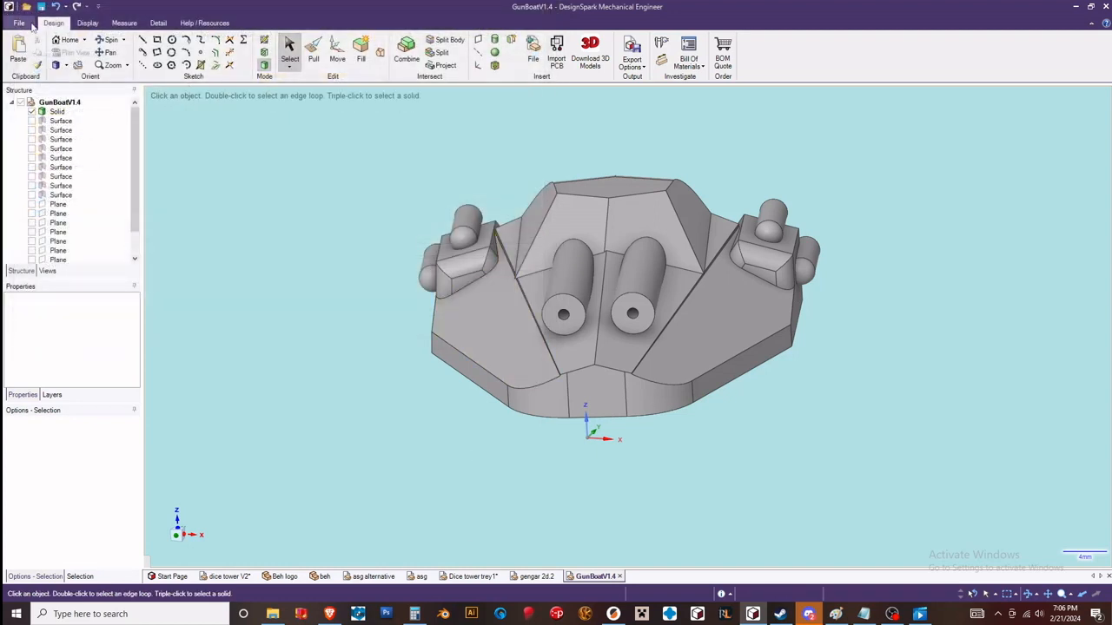
Step: Open the exported GunBoatV1.4.obj from the Table Top assets folder
click(19, 23)
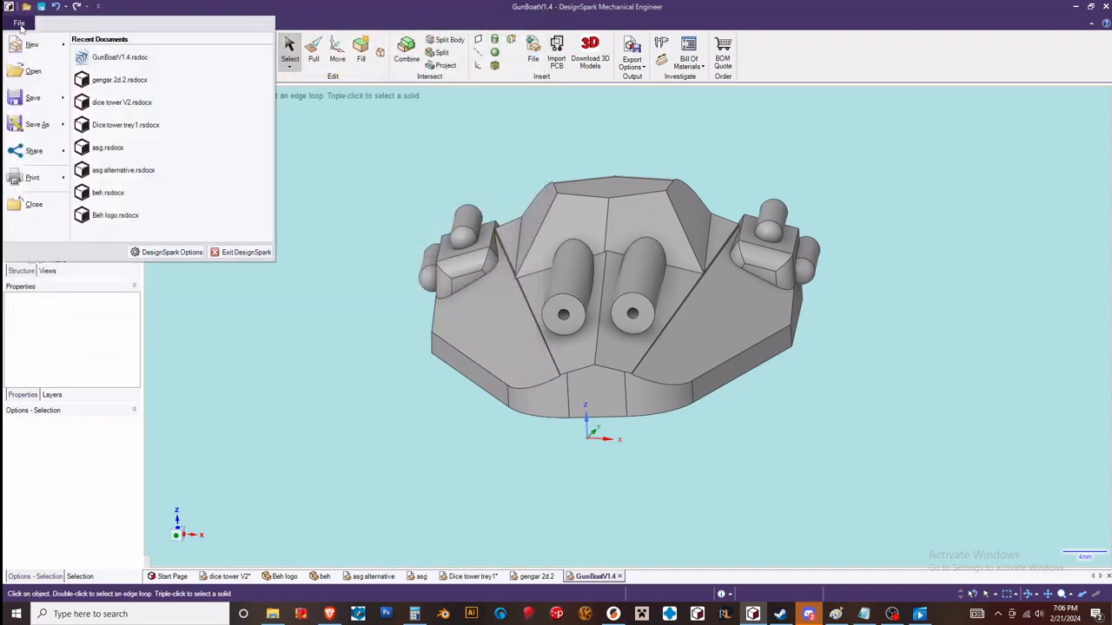
click(33, 73)
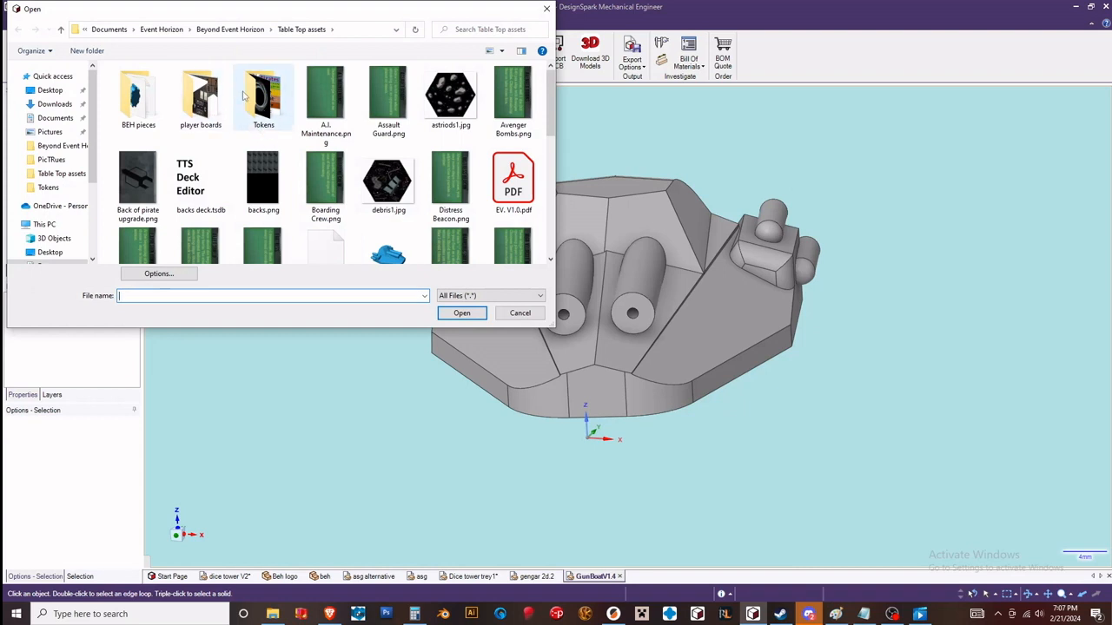
scroll(304, 118, down, 1)
scroll(307, 114, down, 1)
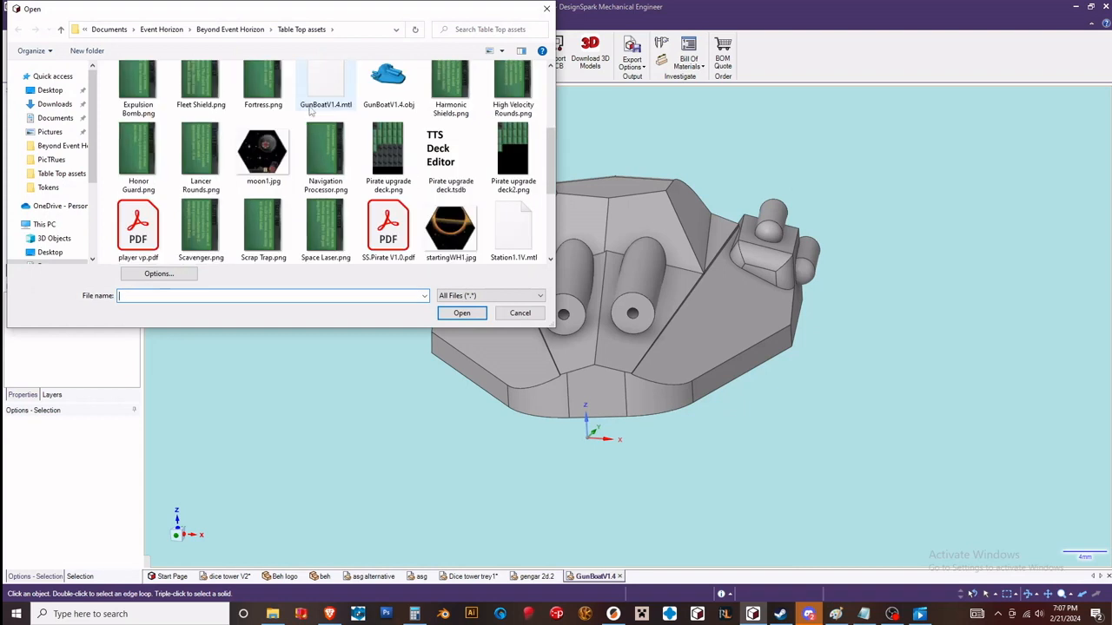
click(402, 102)
click(460, 317)
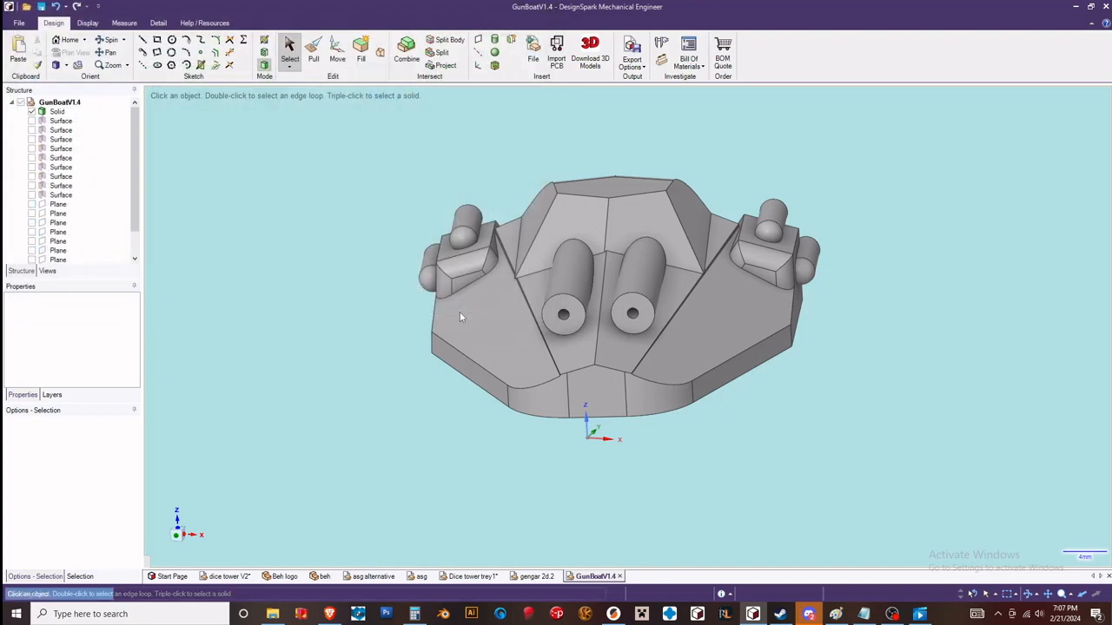
Step: Measure the distance in inches between the lower edge of the imported gunboat's nose and its rear side-gun assembly
scroll(439, 357, down, 3)
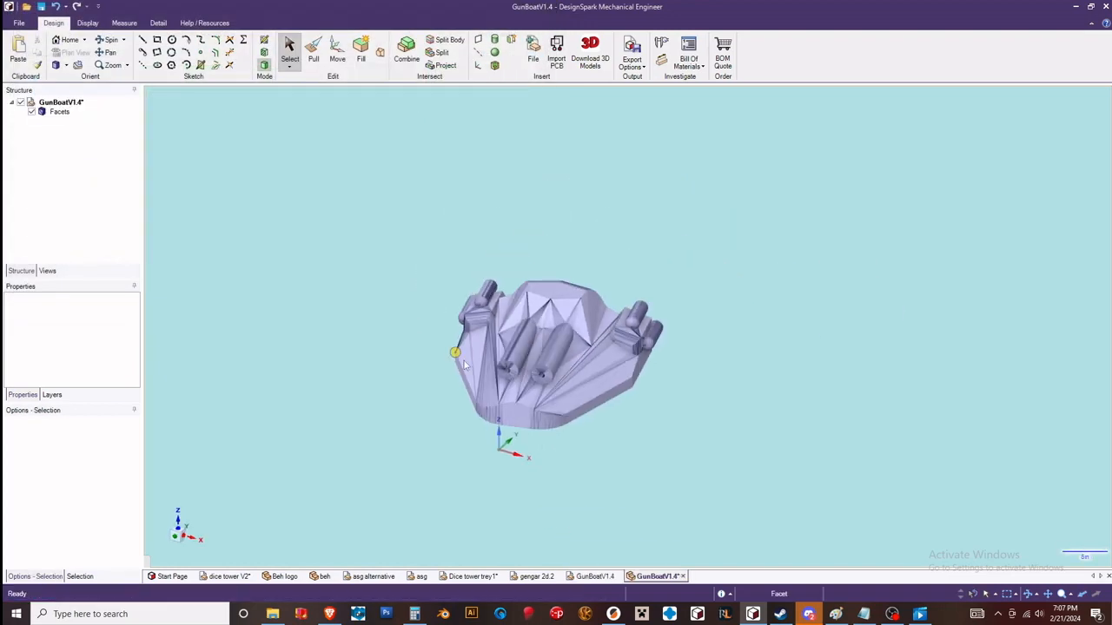
mouse_move(478, 479)
middle_down()
mouse_move(441, 333)
mouse_move(397, 330)
mouse_move(390, 380)
mouse_move(434, 434)
mouse_move(452, 487)
mouse_move(506, 489)
middle_up()
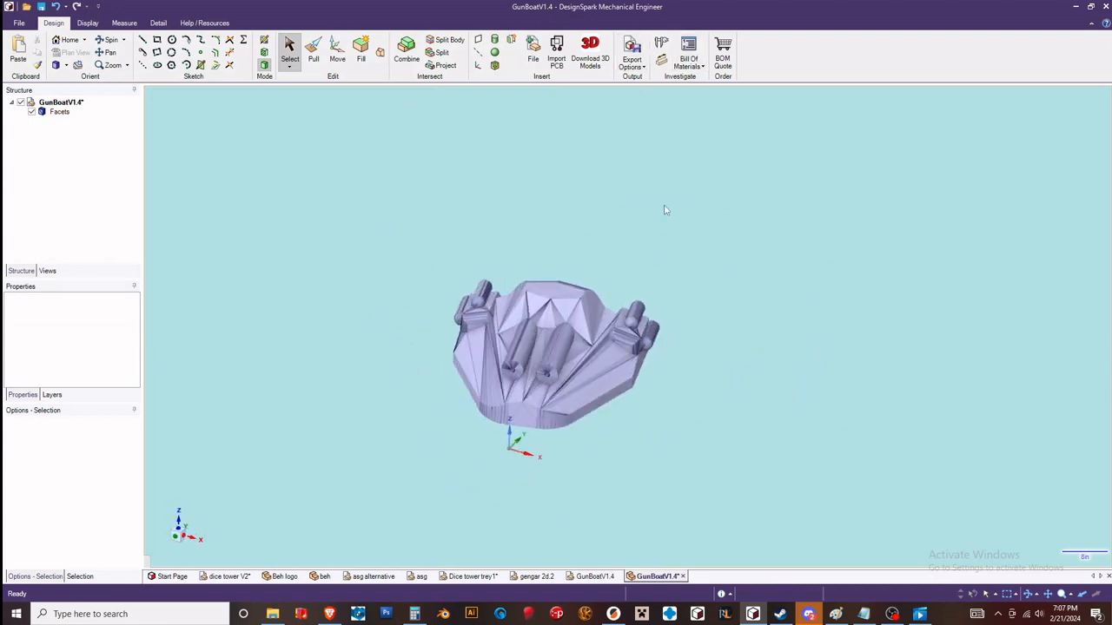
click(663, 43)
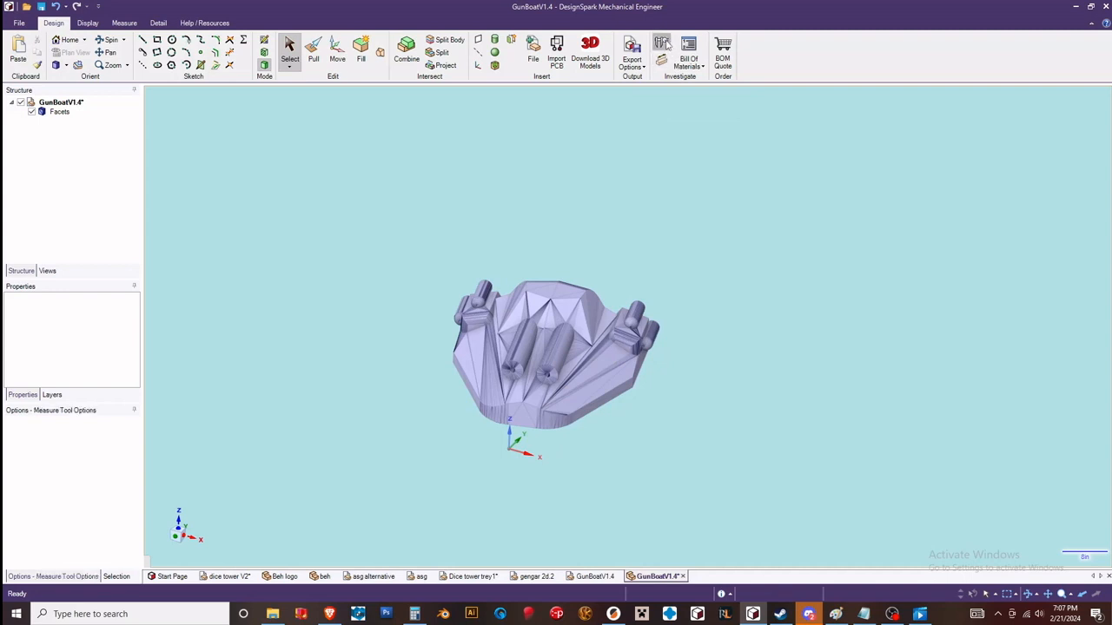
click(532, 431)
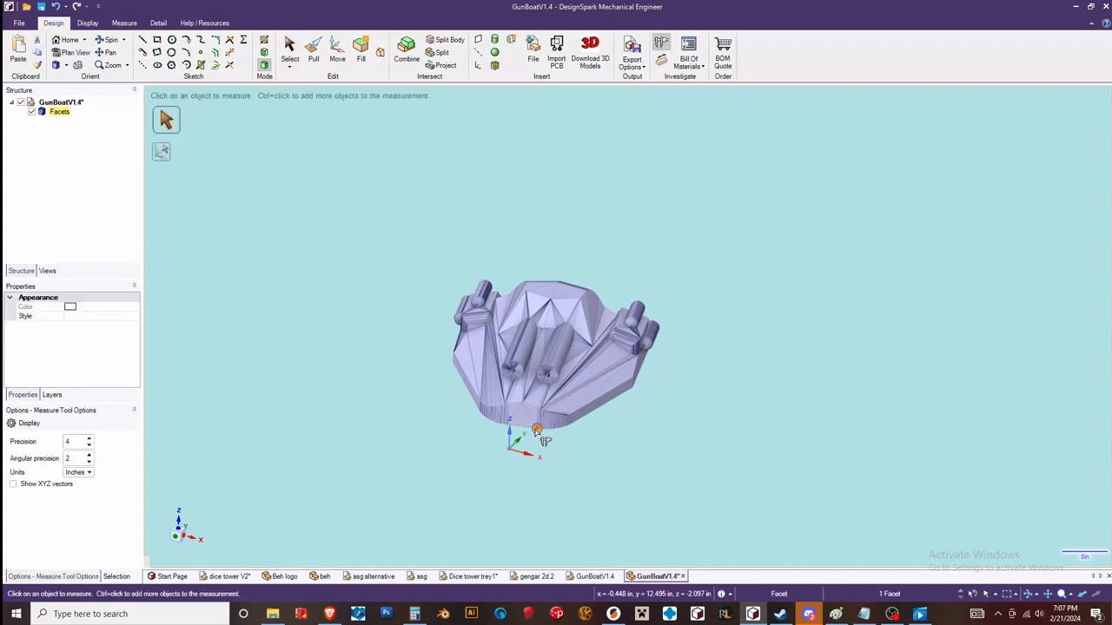
middle_drag(634, 387, 671, 285)
scroll(671, 285, up, 3)
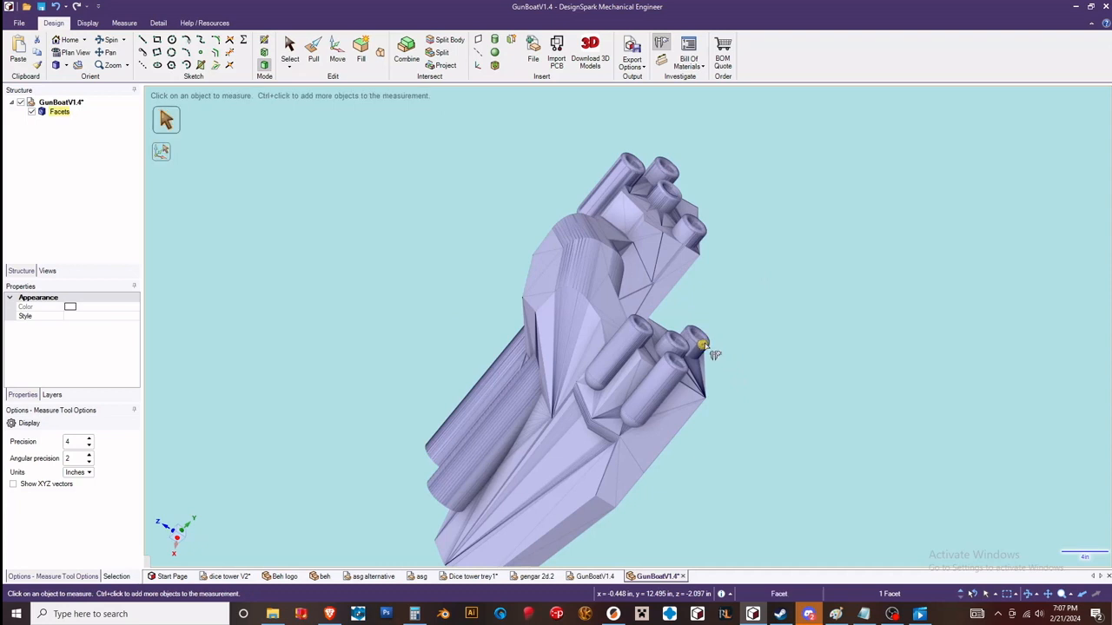
scroll(705, 348, down, 4)
scroll(707, 347, up, 2)
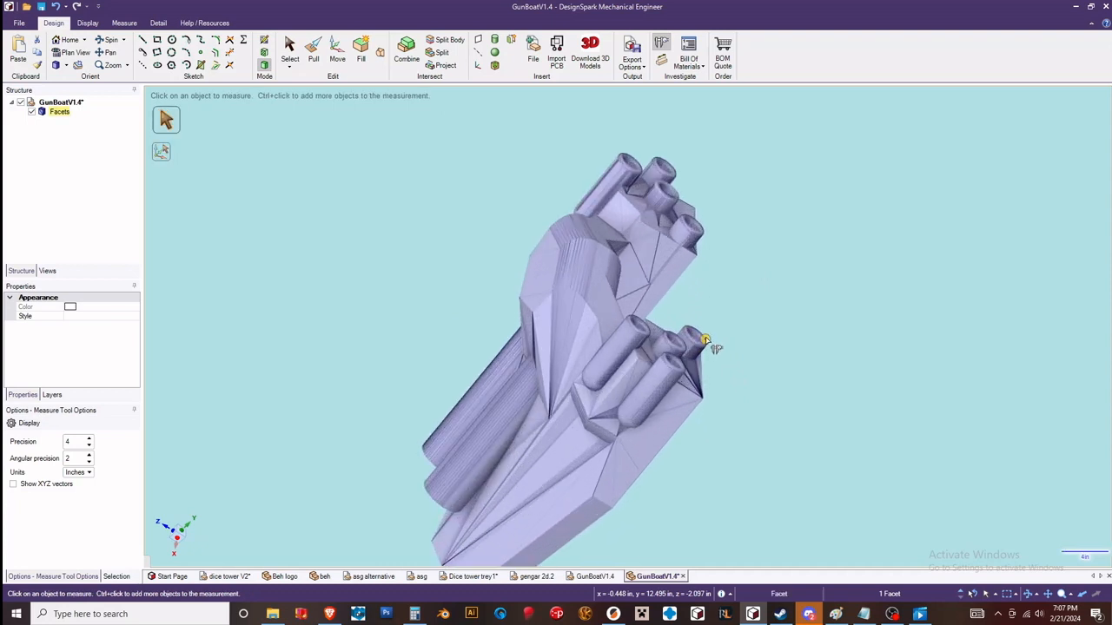
ctrl+click(705, 340)
middle_drag(745, 327, 830, 304)
scroll(598, 196, down, 5)
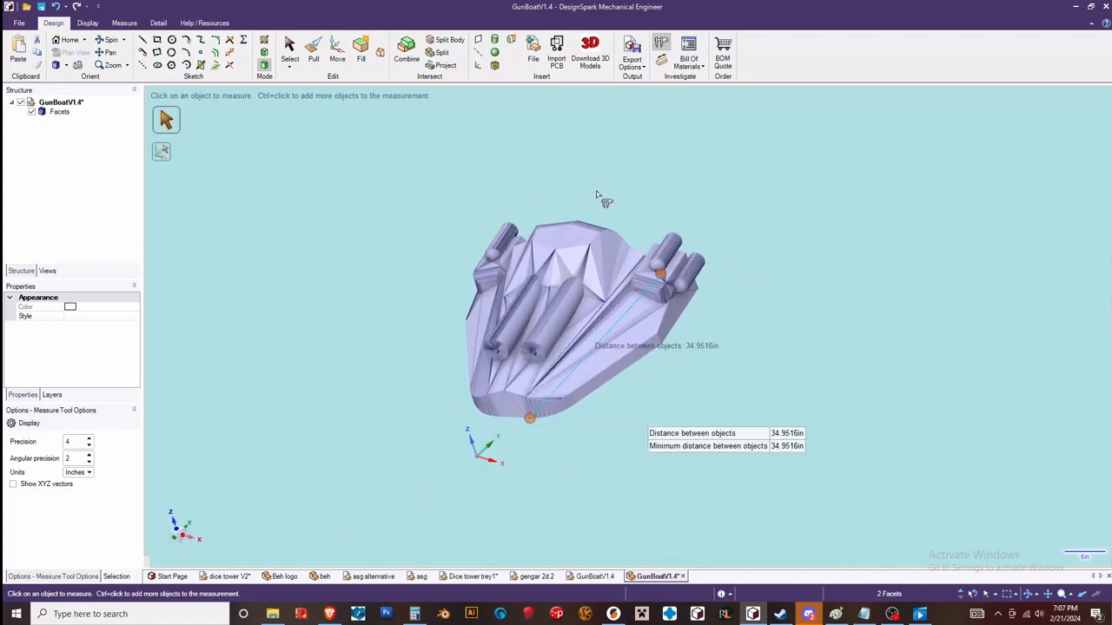
scroll(509, 368, up, 2)
middle_drag(484, 332, 573, 321)
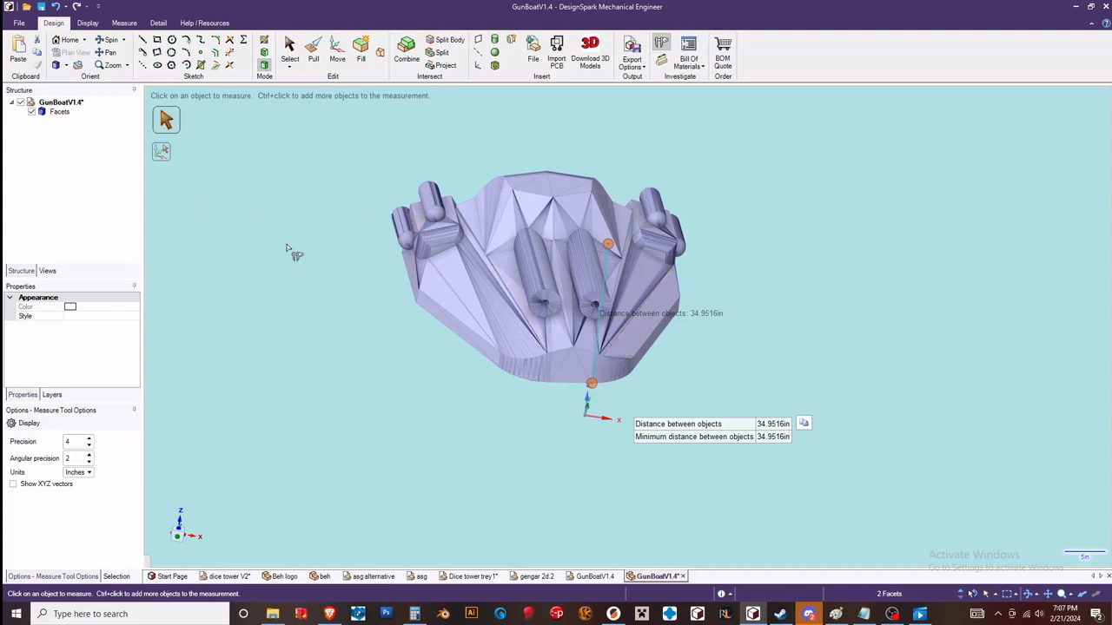
Step: Scale the whole faceted gunboat body down about the origin until it spans about 2.26 in from nose to side gun
click(289, 48)
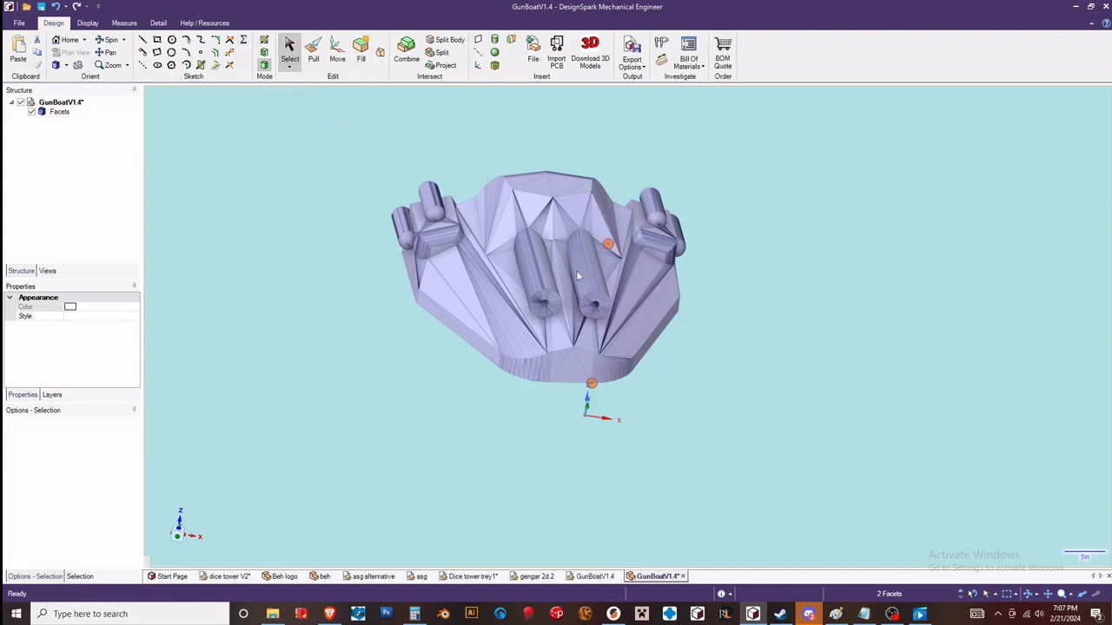
middle_drag(539, 260, 376, 438)
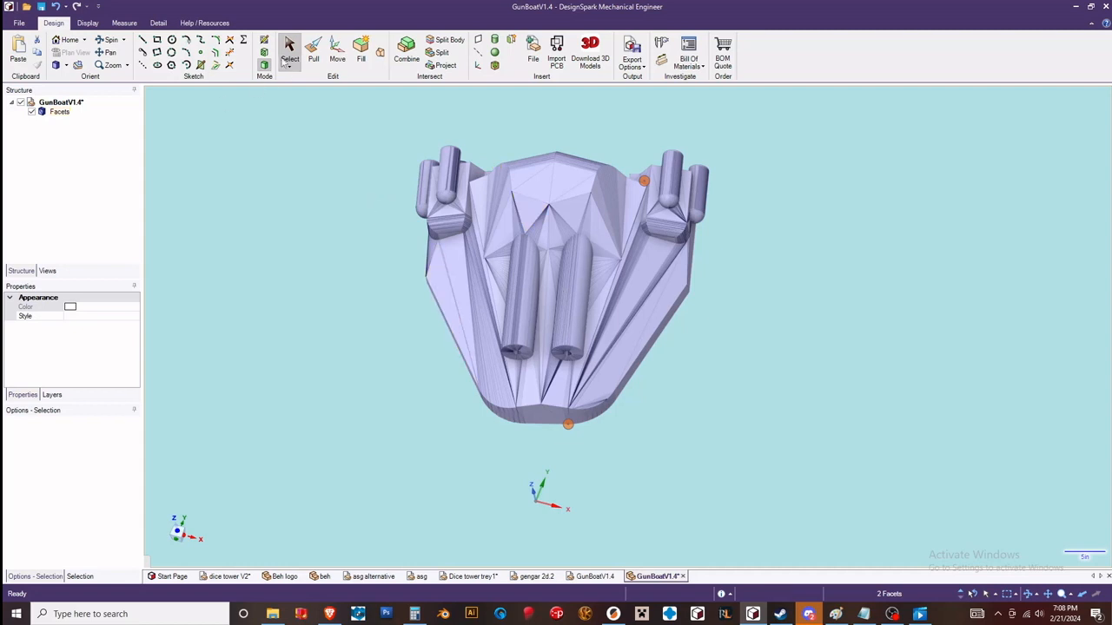
click(56, 112)
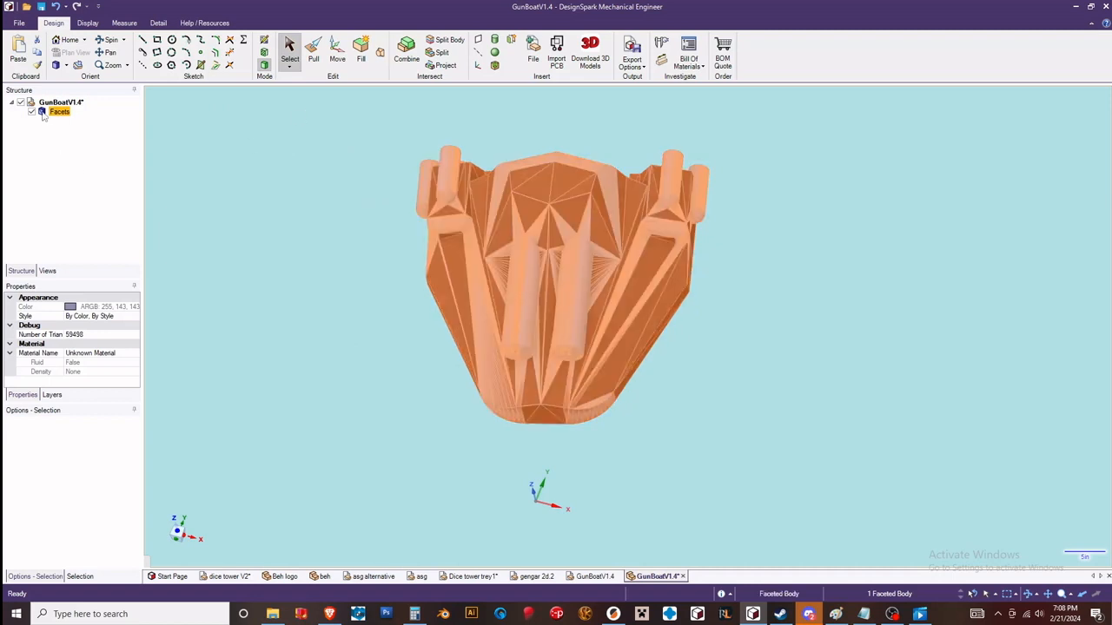
click(313, 57)
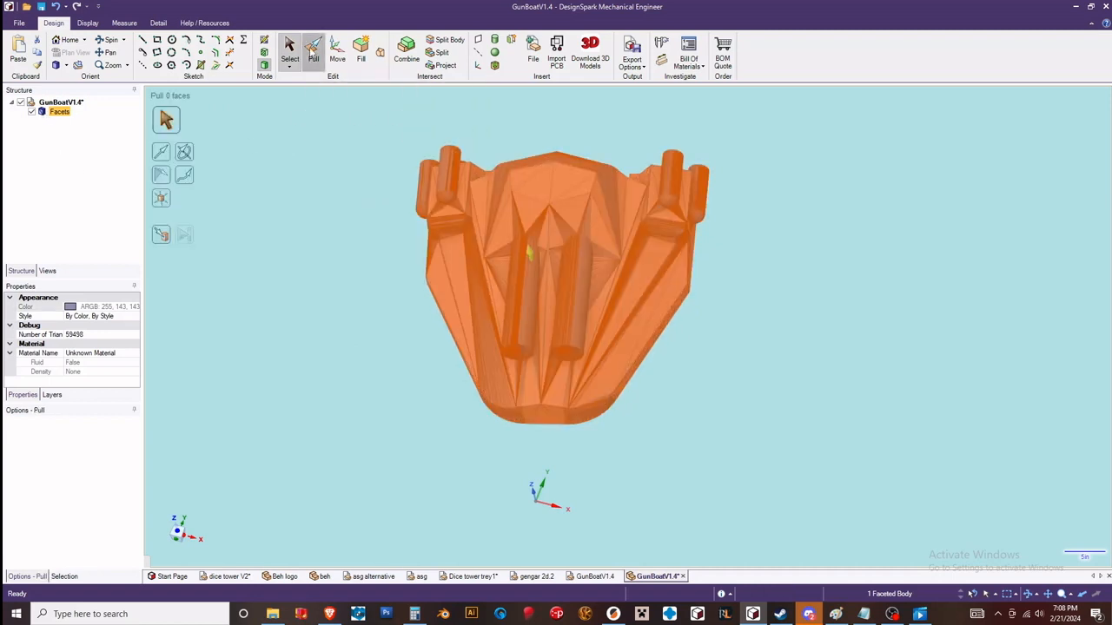
click(163, 202)
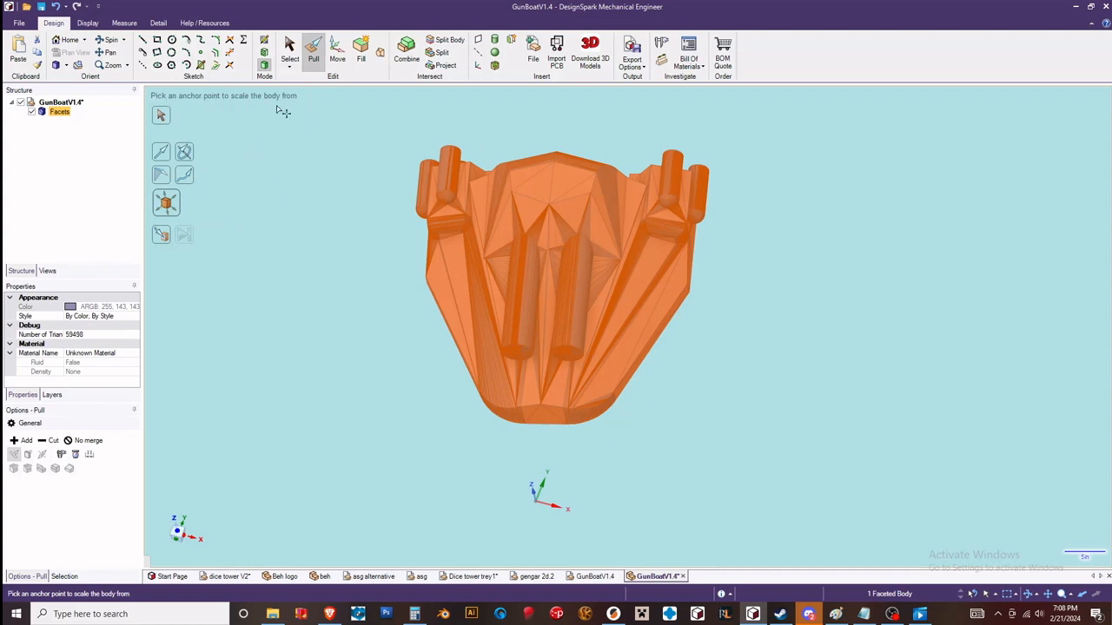
click(544, 507)
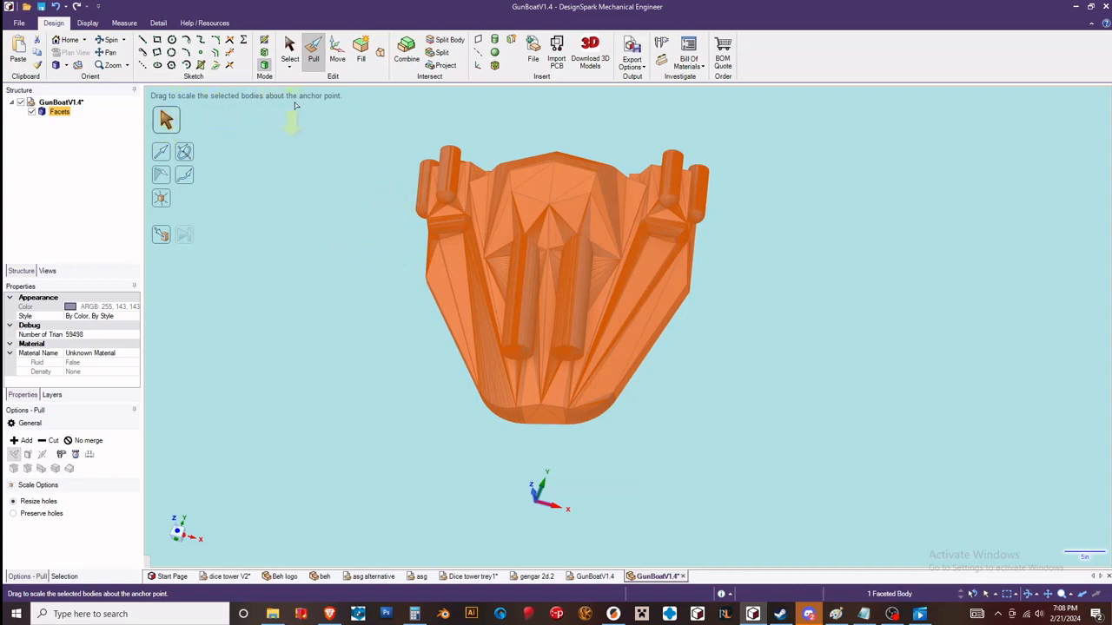
drag(376, 210, 478, 623)
scroll(530, 387, up, 10)
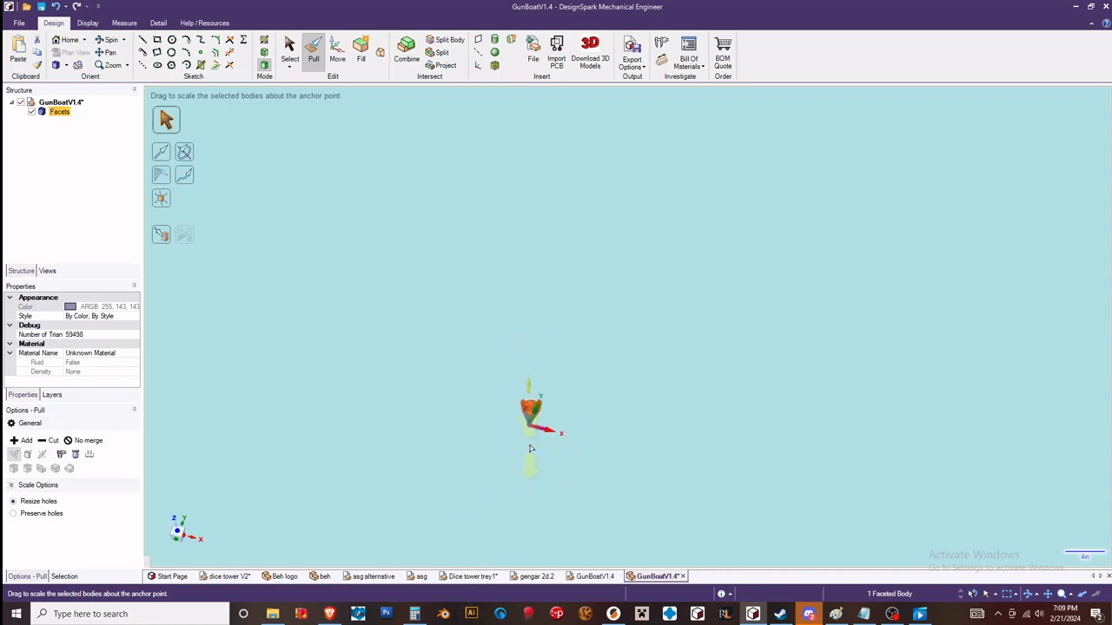
scroll(566, 409, down, 4)
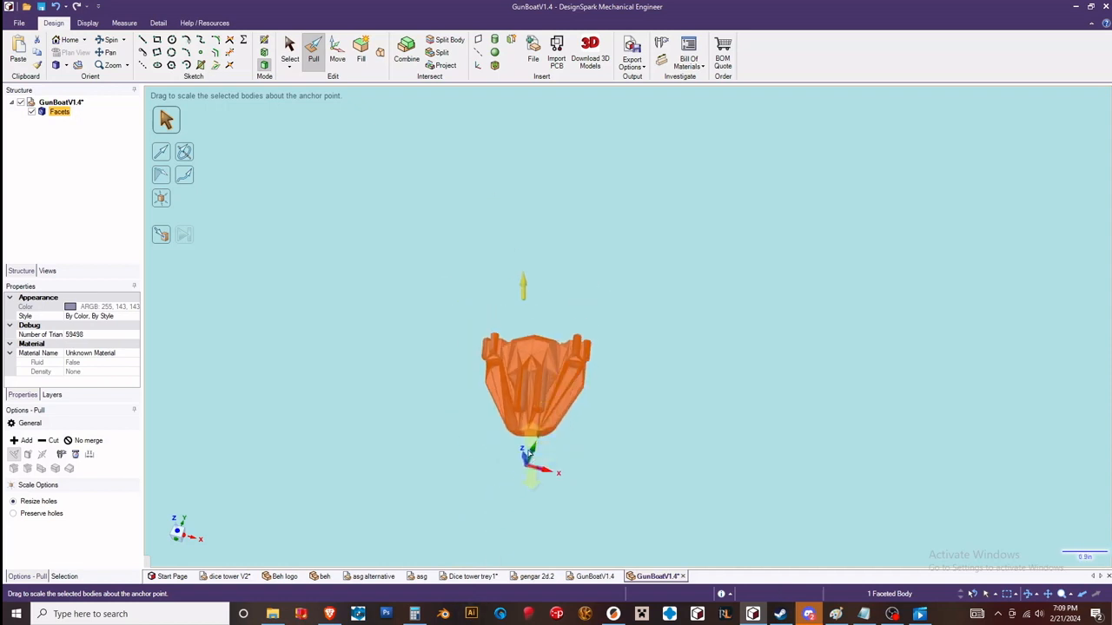
scroll(525, 422, up, 3)
click(390, 349)
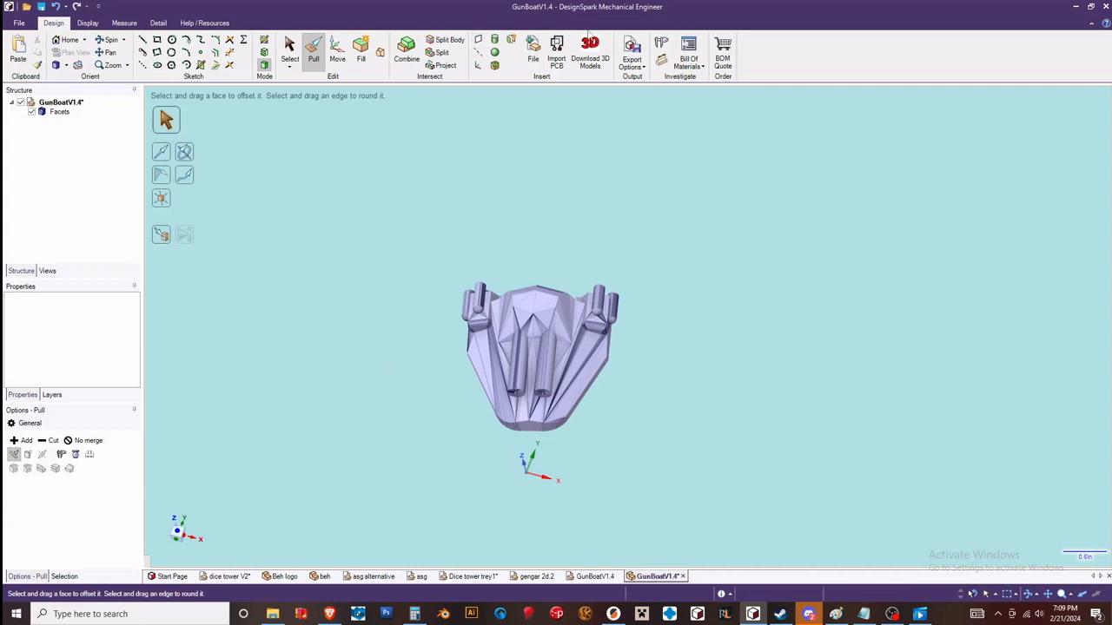
Step: Measure the distance from the side gun's rear tip to the gunboat's nose
click(661, 44)
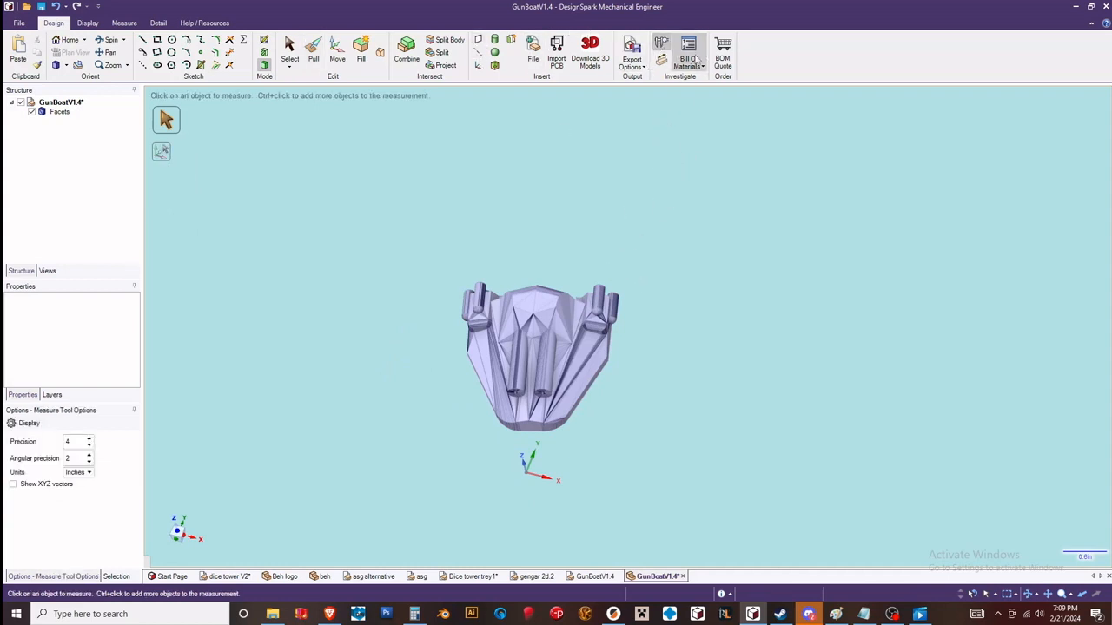
click(599, 288)
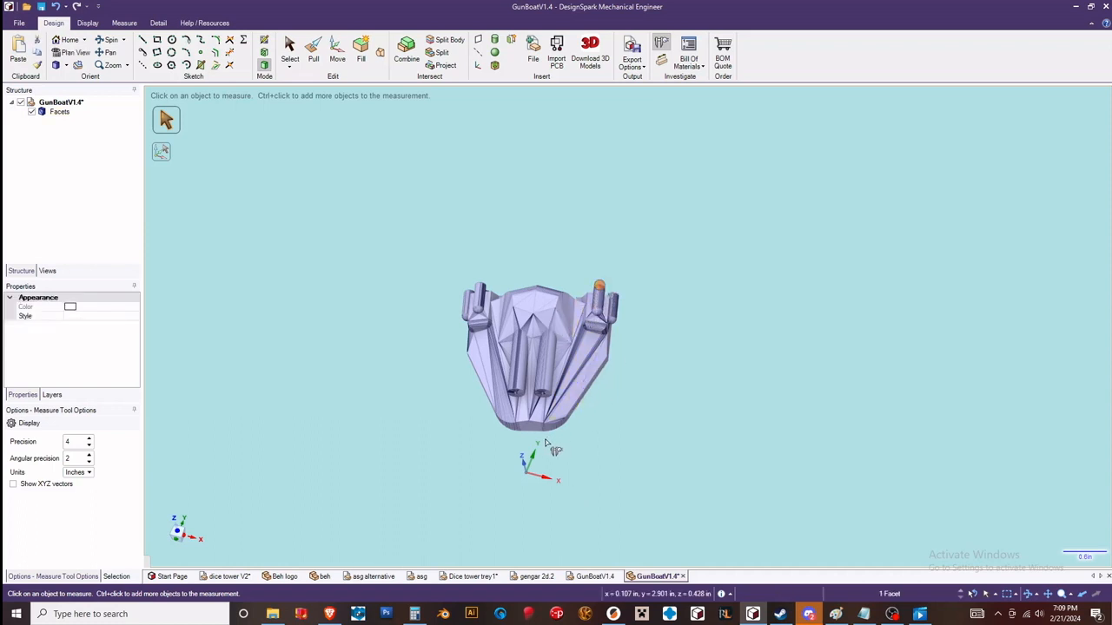
ctrl+click(575, 406)
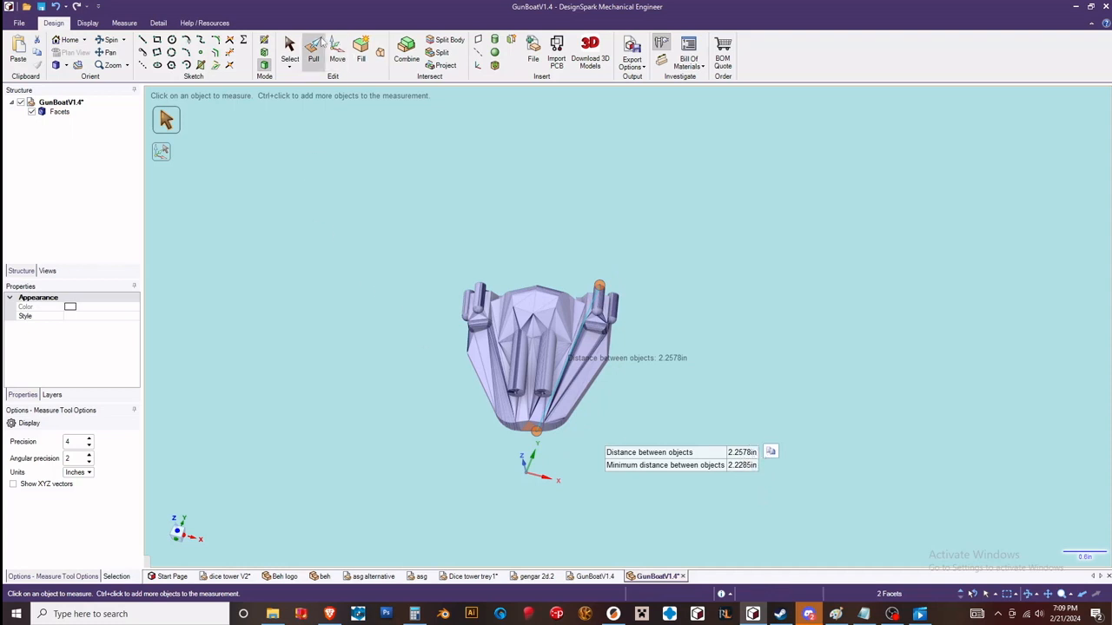
Step: Scale the faceted gunboat body about the origin again by a factor of about 0.45
click(293, 48)
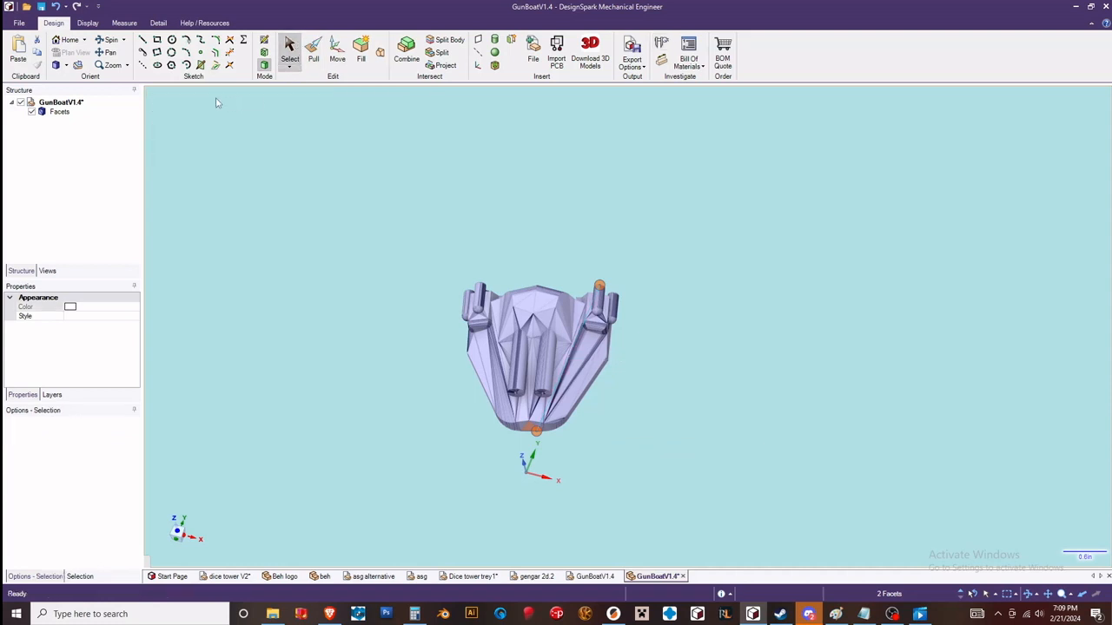
click(59, 111)
click(310, 47)
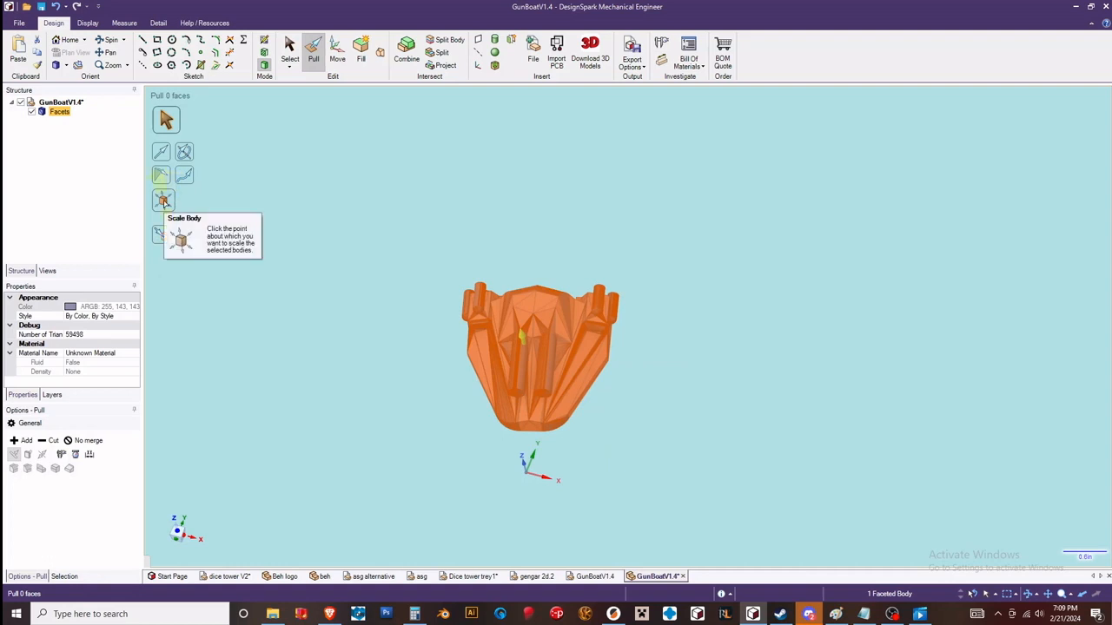
click(164, 202)
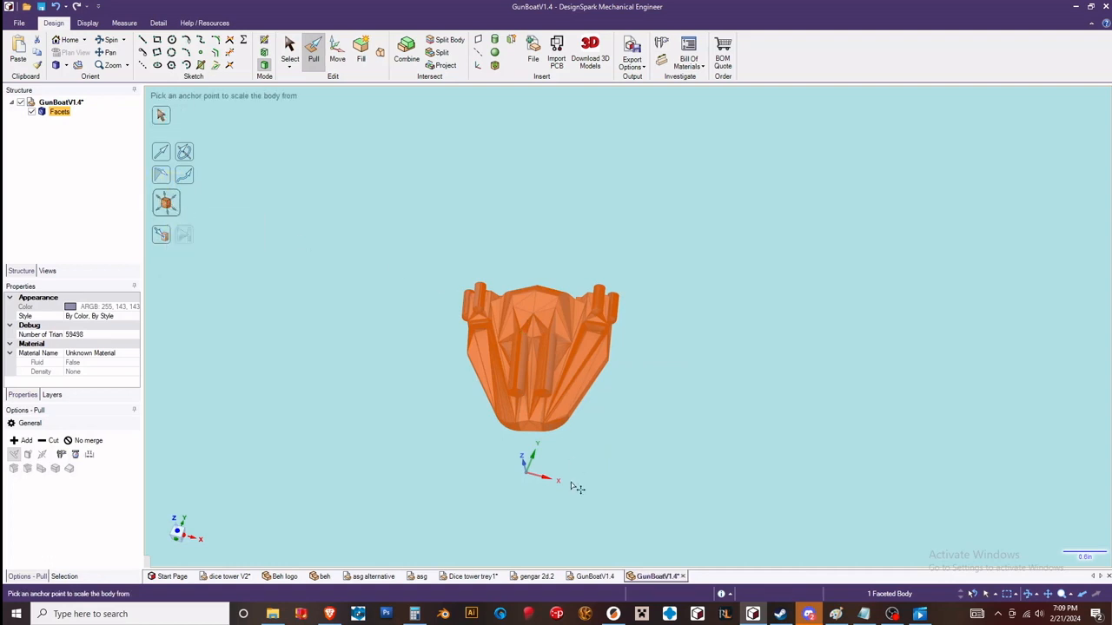
click(526, 474)
drag(408, 236, 411, 367)
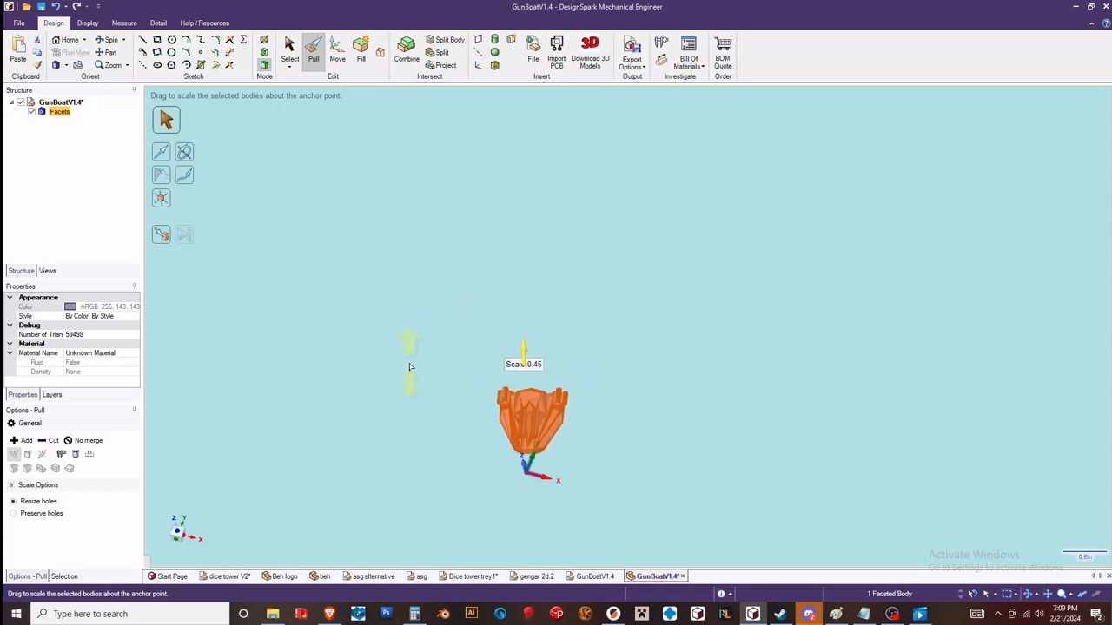
click(456, 322)
Step: Measure the reduced gunboat from the rear end of the side gun to the lower edge of the nose
scroll(544, 487, down, 2)
scroll(544, 477, up, 2)
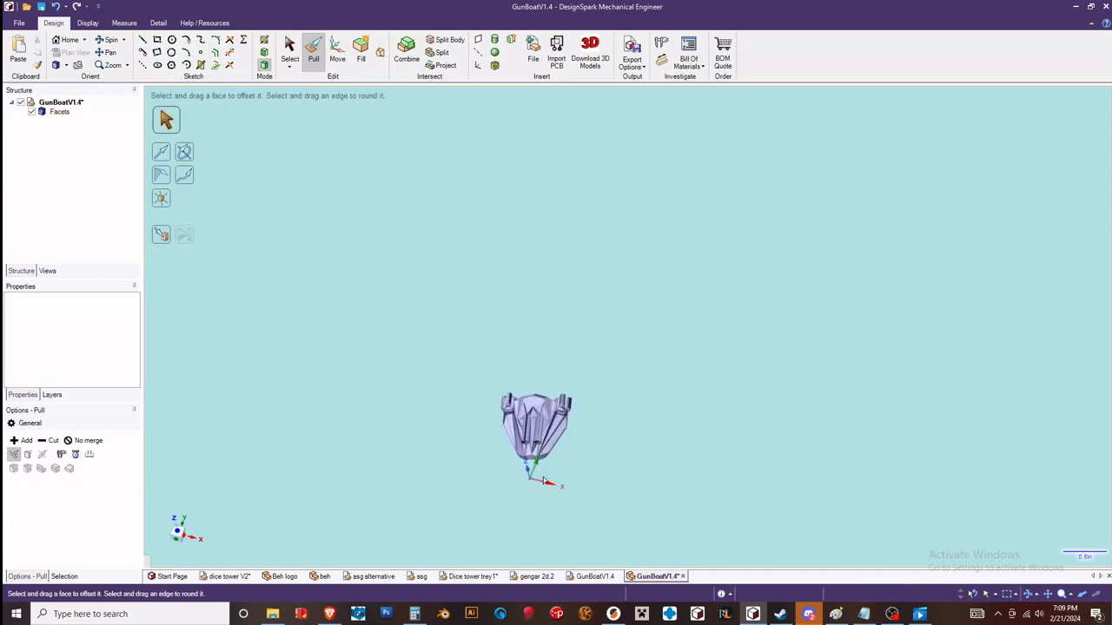
scroll(508, 475, up, 4)
scroll(559, 431, up, 5)
scroll(542, 402, down, 4)
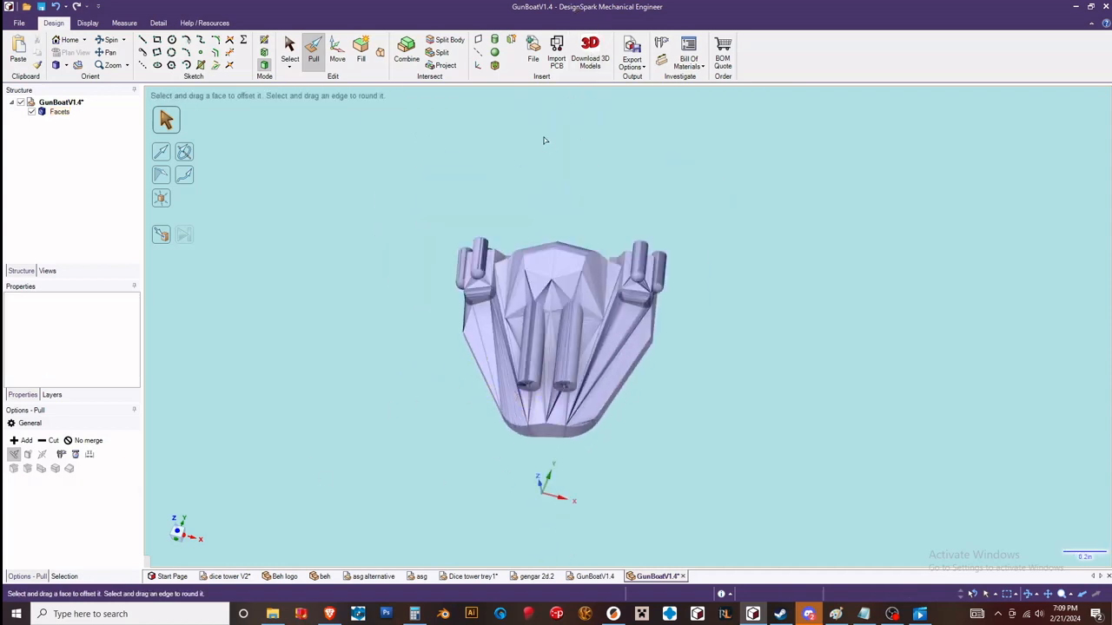
click(661, 44)
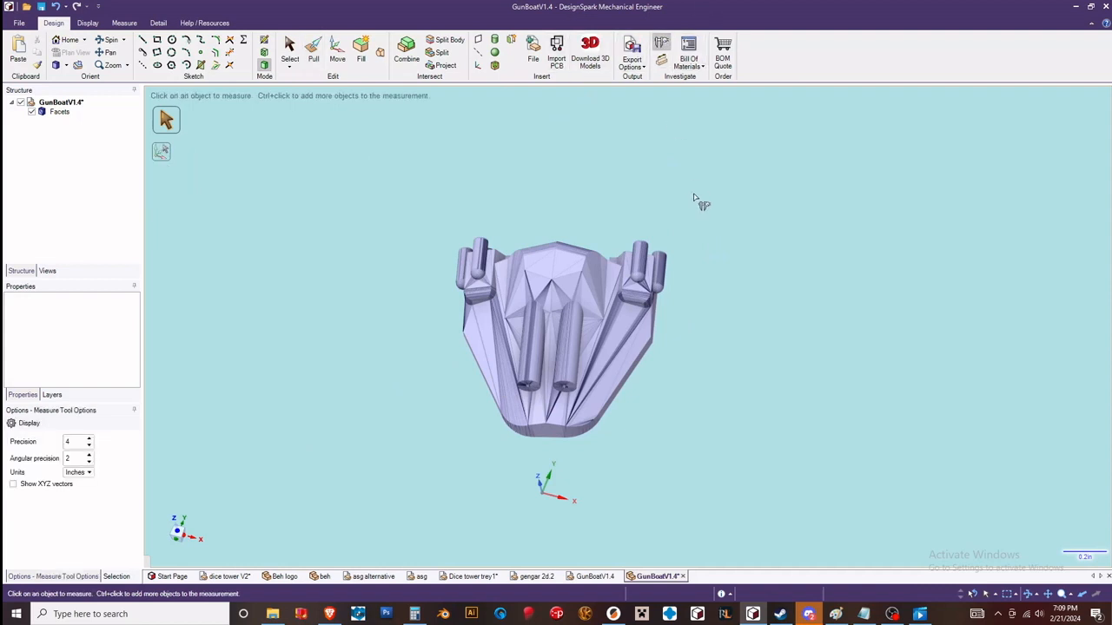
click(647, 246)
ctrl+click(563, 438)
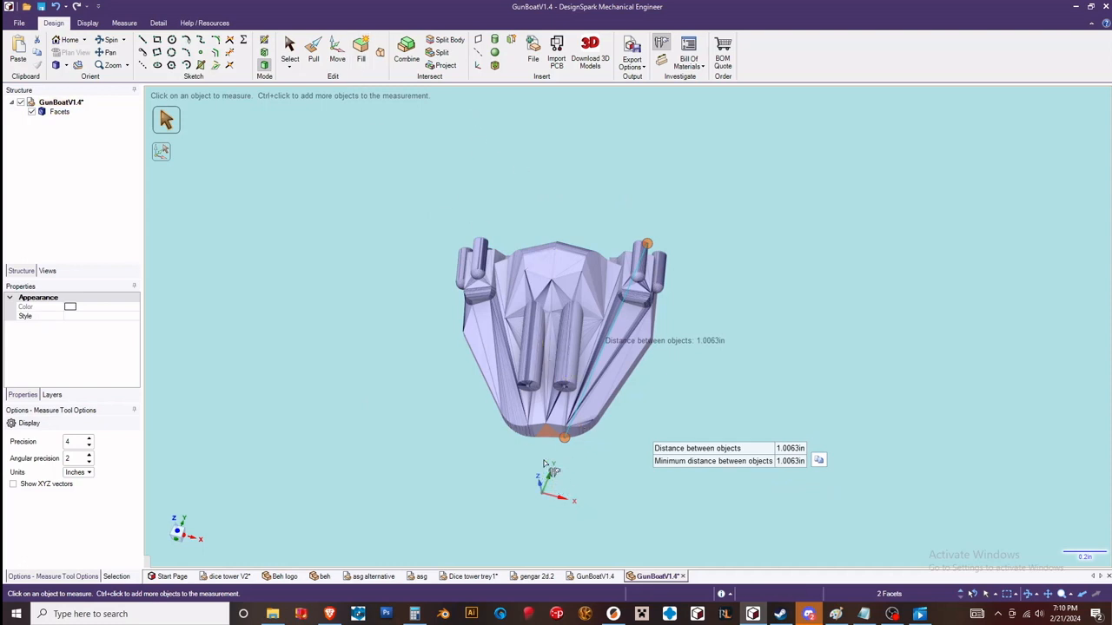
Step: Clear the measurement and examine the reduced gunboat from above, underneath and the front
click(338, 389)
scroll(347, 388, down, 4)
scroll(465, 466, up, 4)
middle_drag(347, 360, 285, 437)
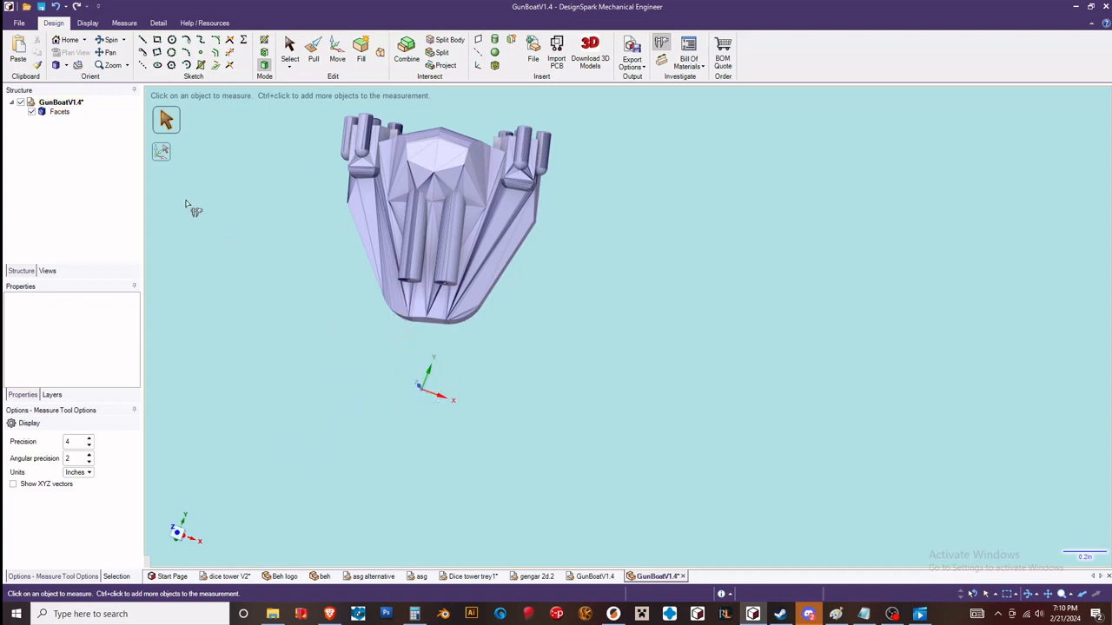
middle_drag(385, 223, 397, 303)
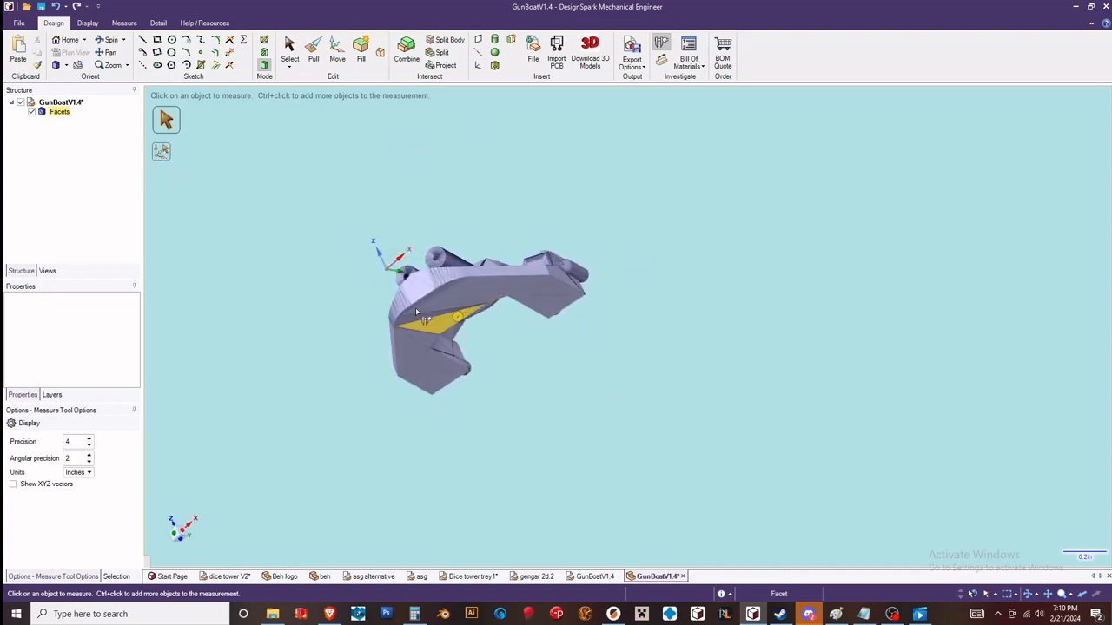
middle_drag(469, 323, 570, 391)
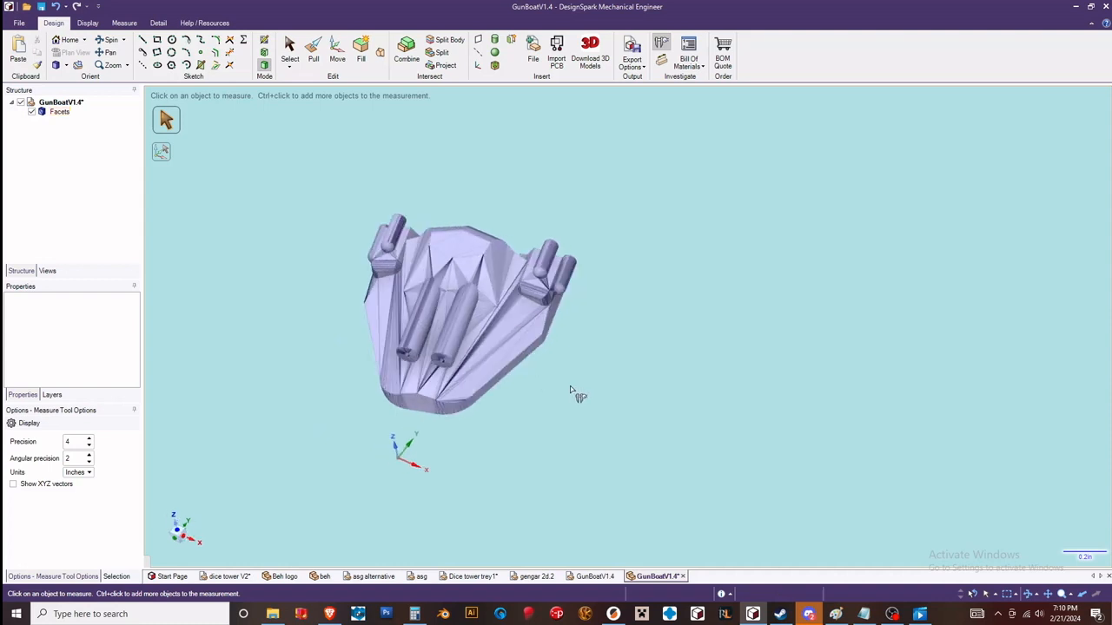
Step: Move the whole faceted gunboat body so that it is centred on the coordinate origin
scroll(570, 390, down, 1)
scroll(462, 433, up, 2)
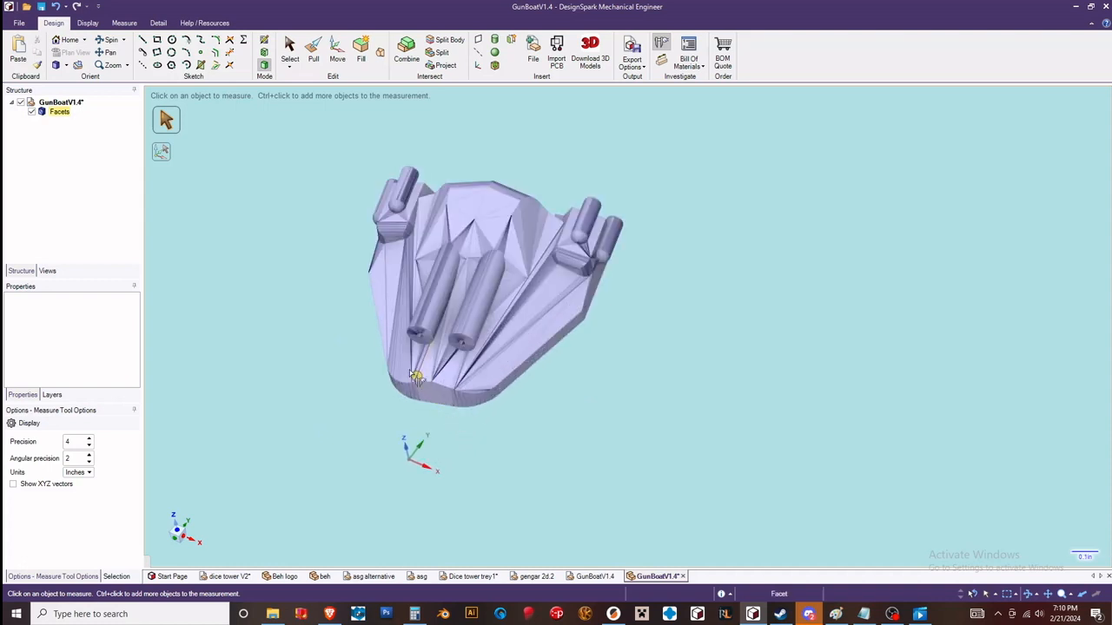
scroll(415, 376, down, 1)
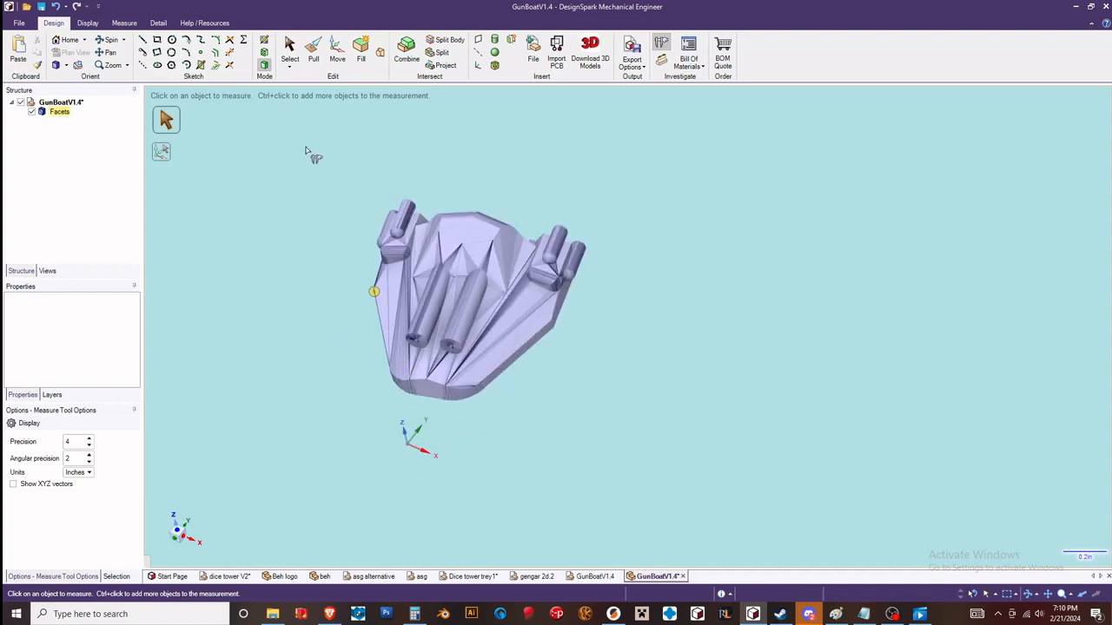
click(289, 48)
click(337, 50)
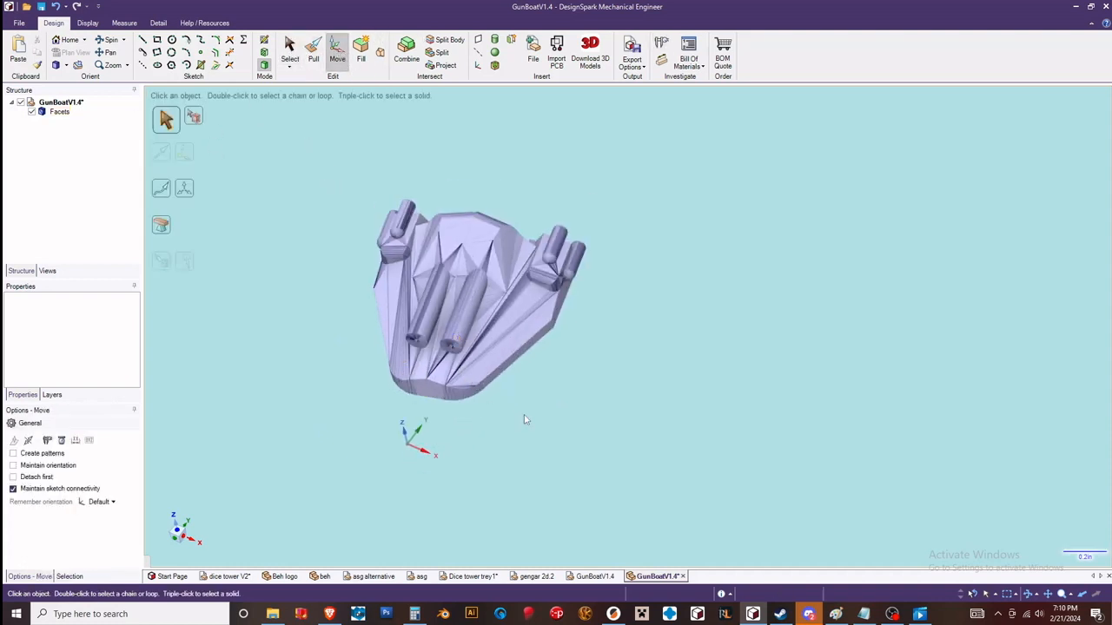
middle_drag(524, 420, 415, 276)
click(414, 291)
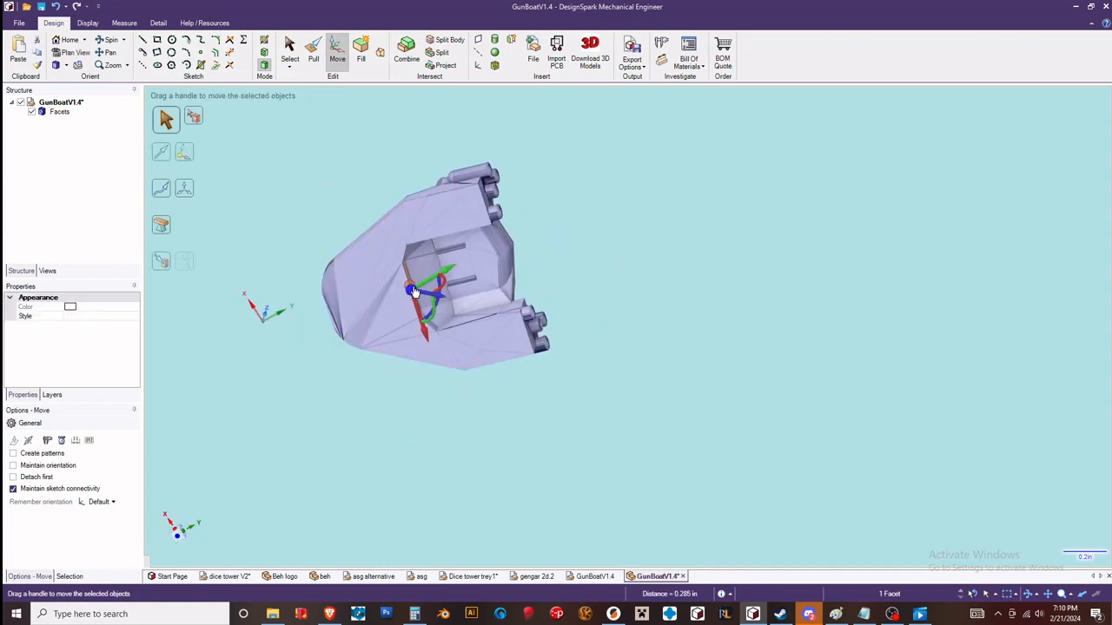
middle_drag(336, 296, 405, 371)
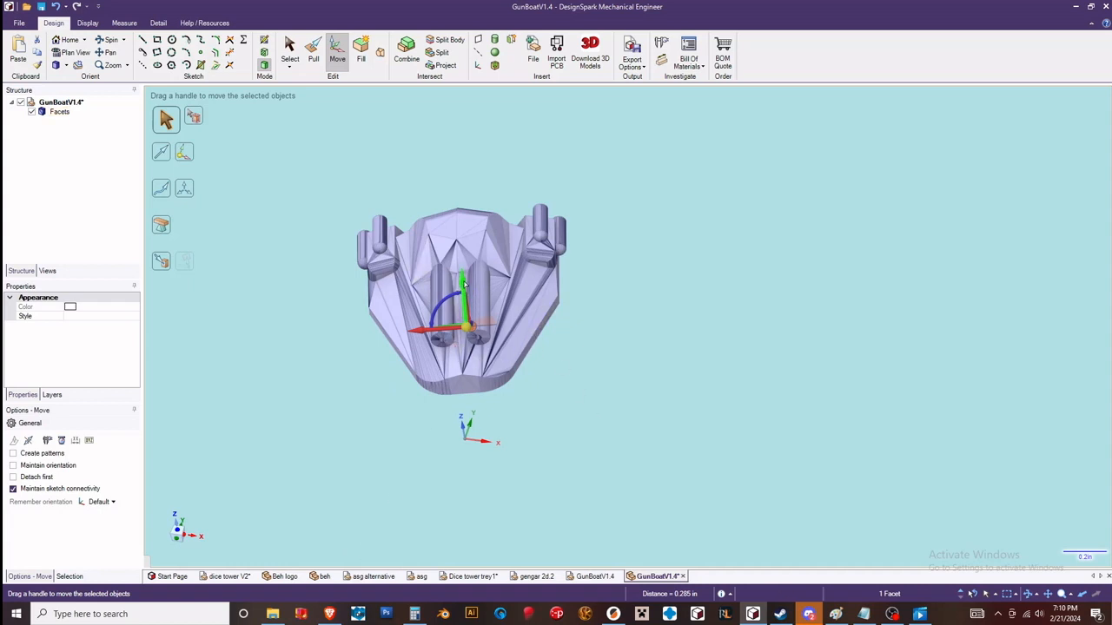
click(327, 352)
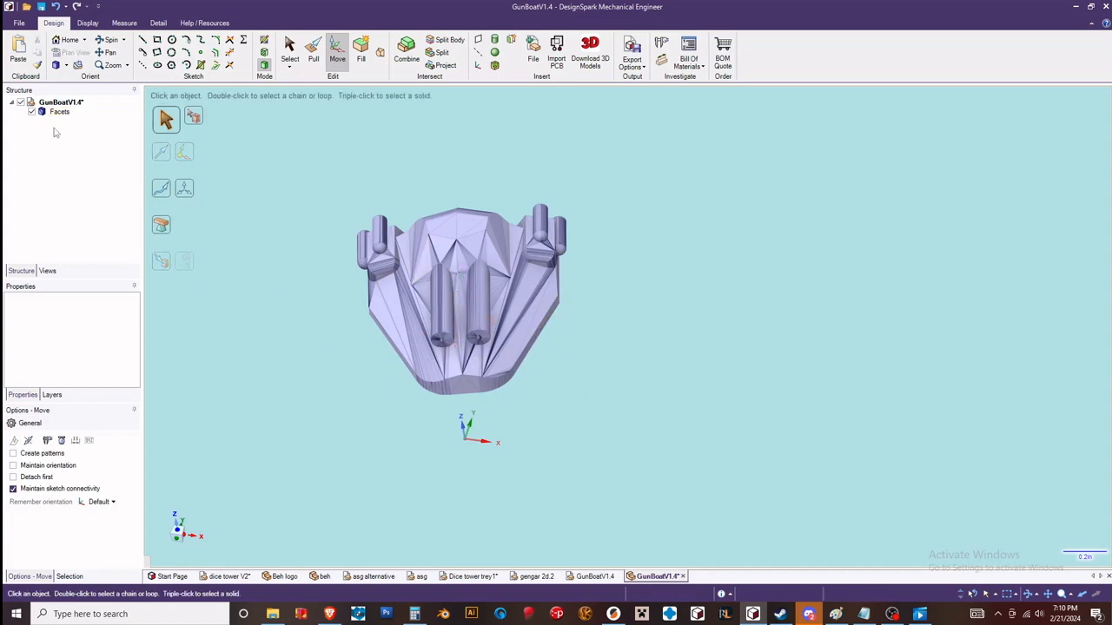
click(51, 115)
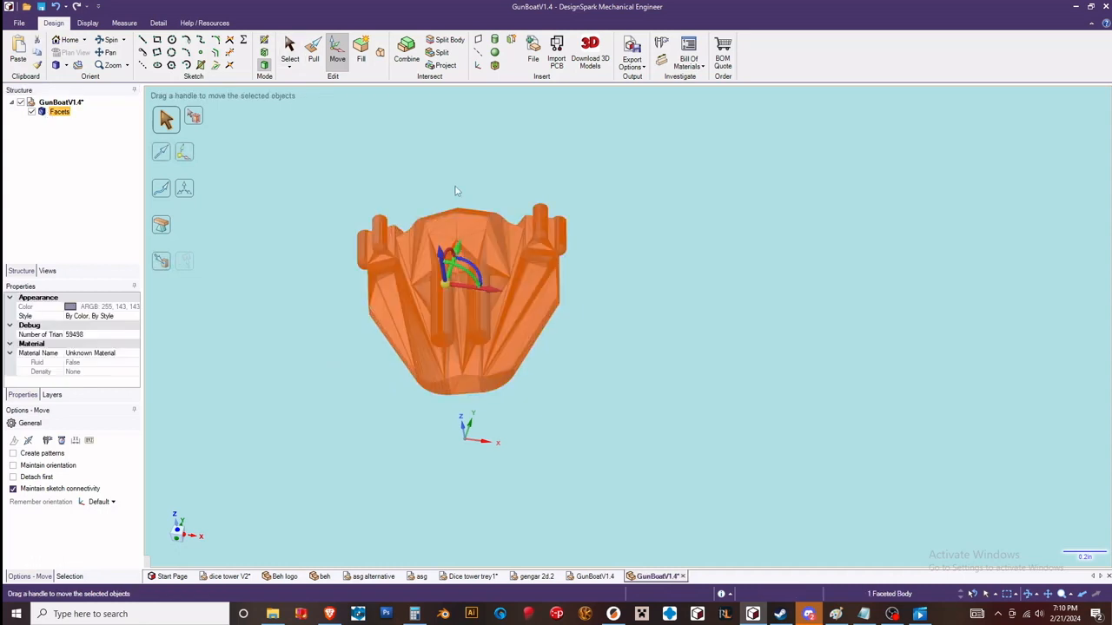
drag(439, 290, 496, 409)
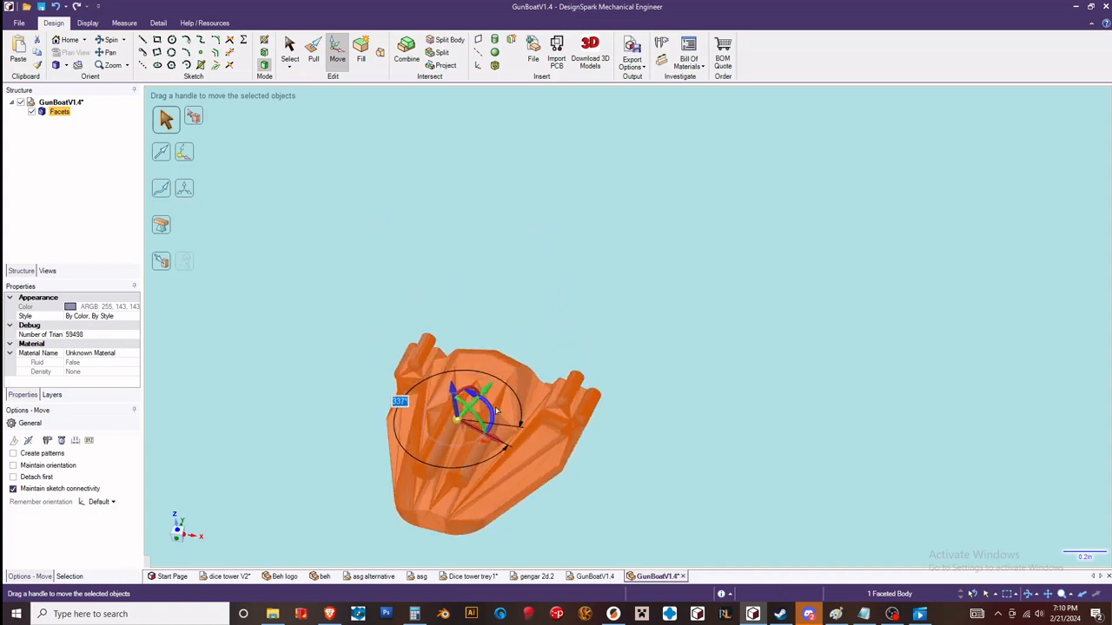
click(539, 316)
Step: Rotate the whole faceted gunboat body 270° about the X axis
middle_drag(539, 316, 406, 292)
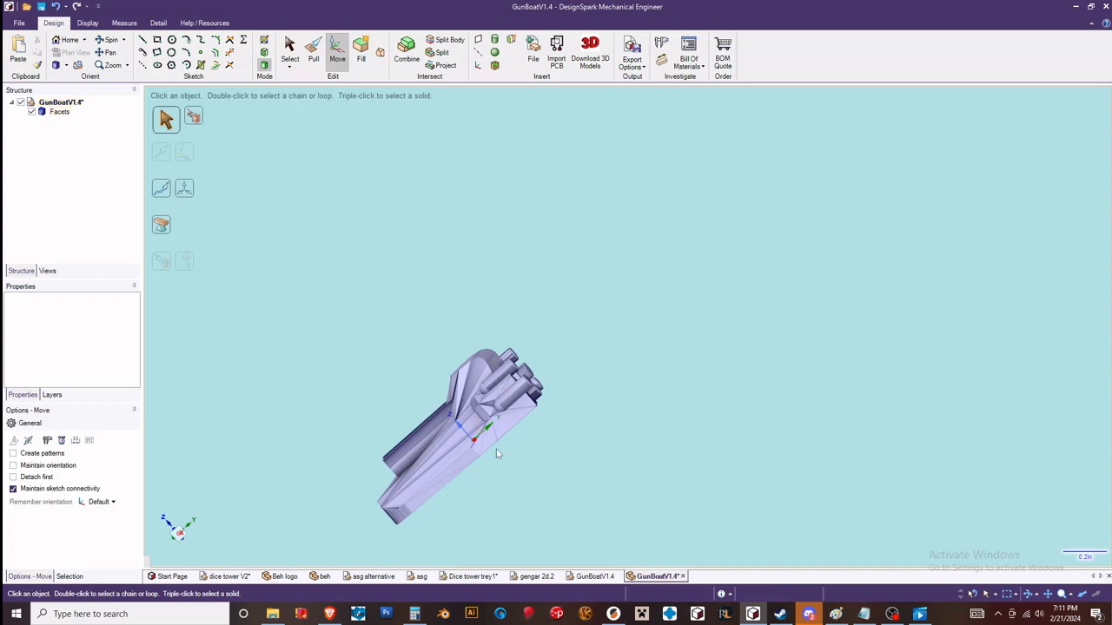
click(56, 112)
middle_drag(305, 393, 511, 495)
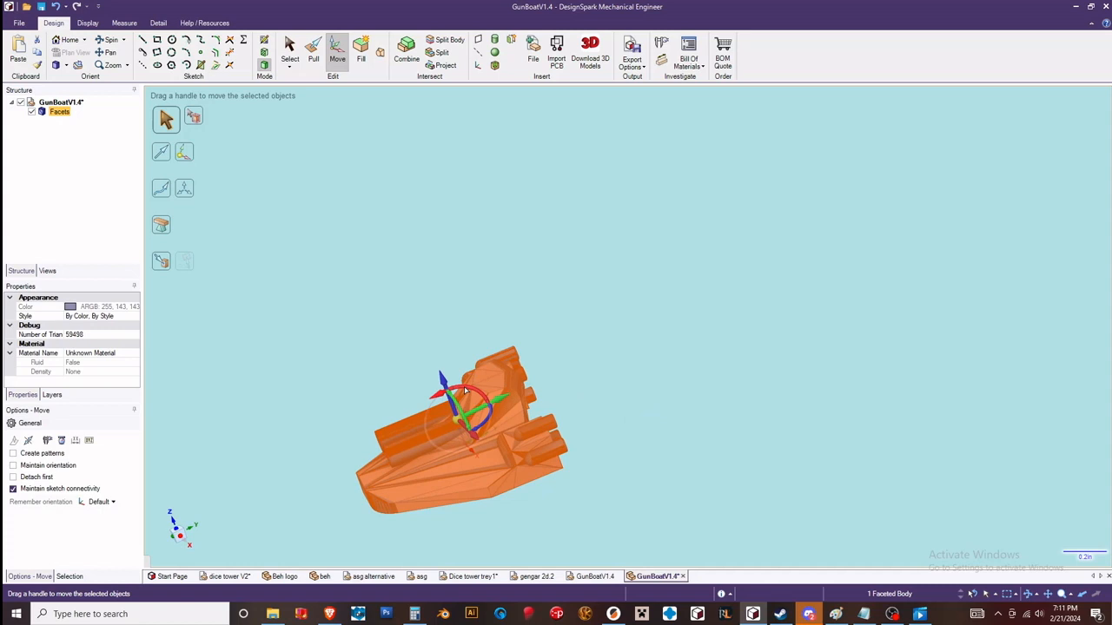
drag(465, 391, 599, 430)
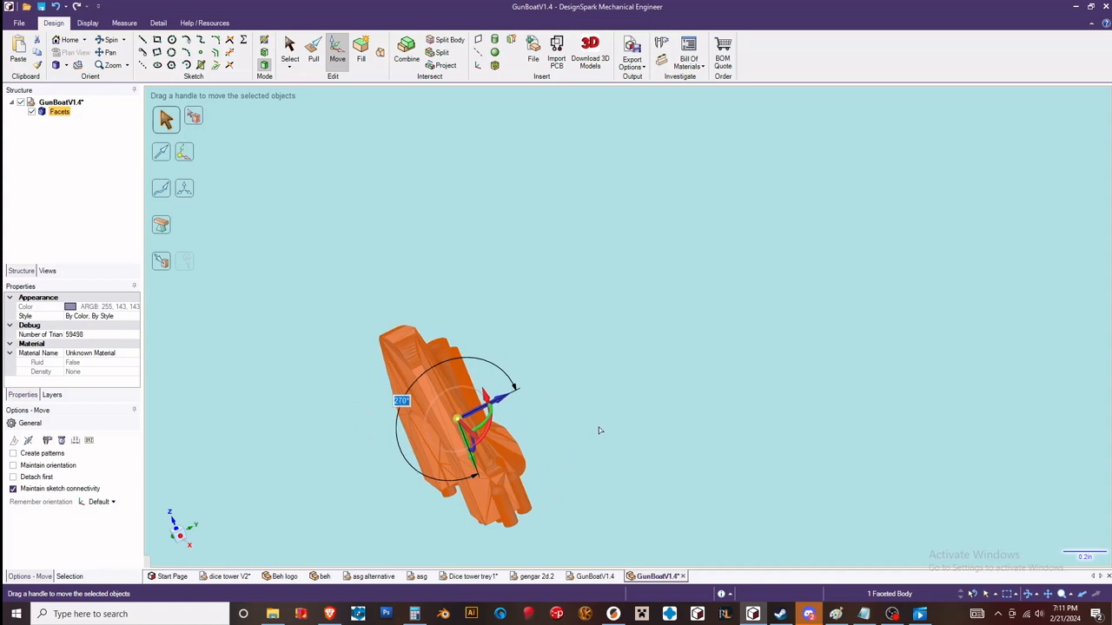
click(502, 343)
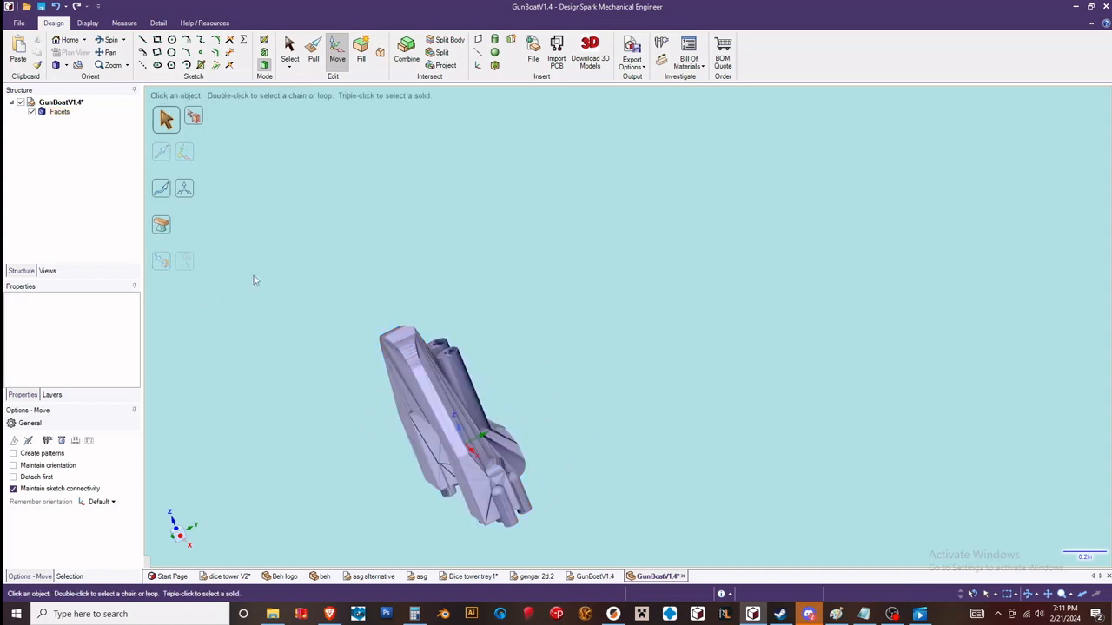
Step: Examine the gunboat's position and orientation against the coordinate axes from above and from the front
middle_drag(253, 280, 668, 423)
middle_drag(558, 525, 492, 495)
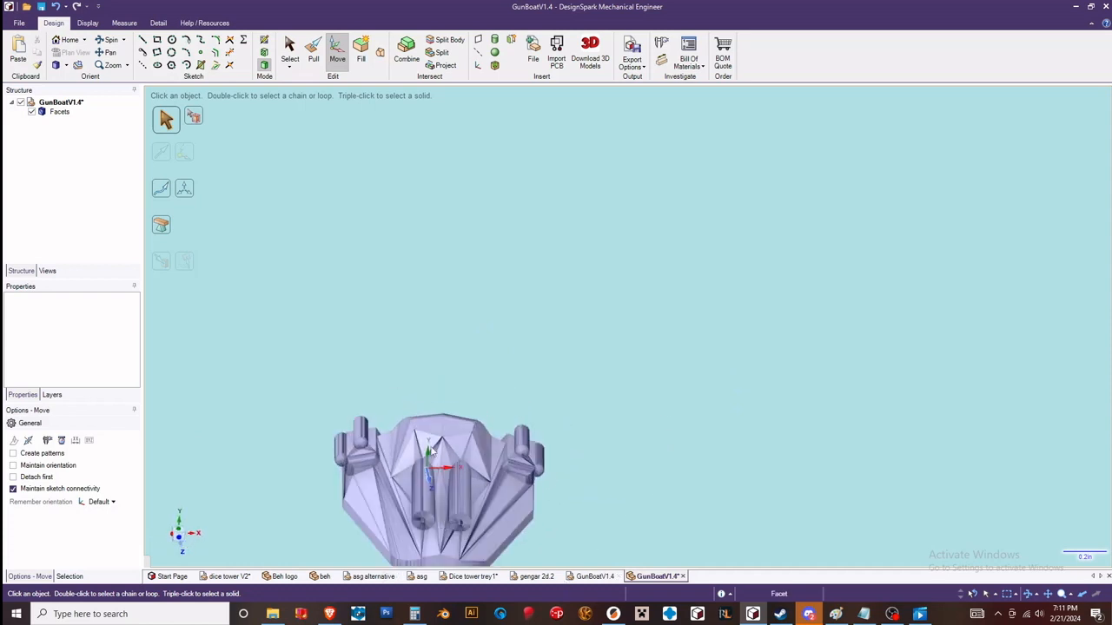
scroll(480, 420, up, 5)
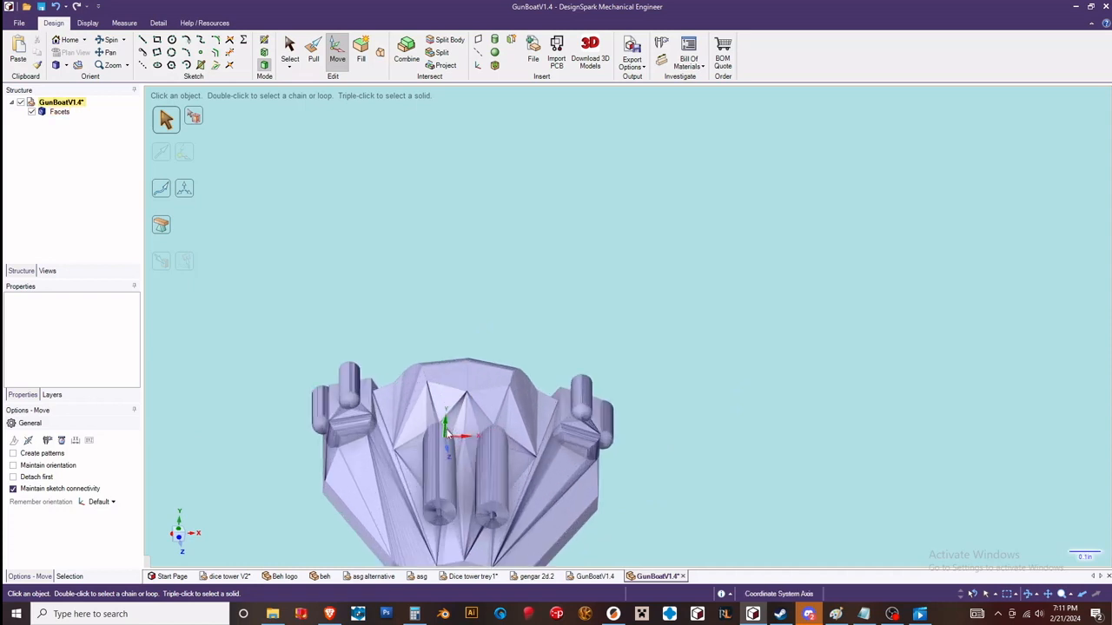
scroll(450, 427, down, 3)
middle_drag(446, 466, 504, 558)
scroll(504, 551, up, 3)
scroll(461, 360, down, 3)
scroll(582, 465, down, 2)
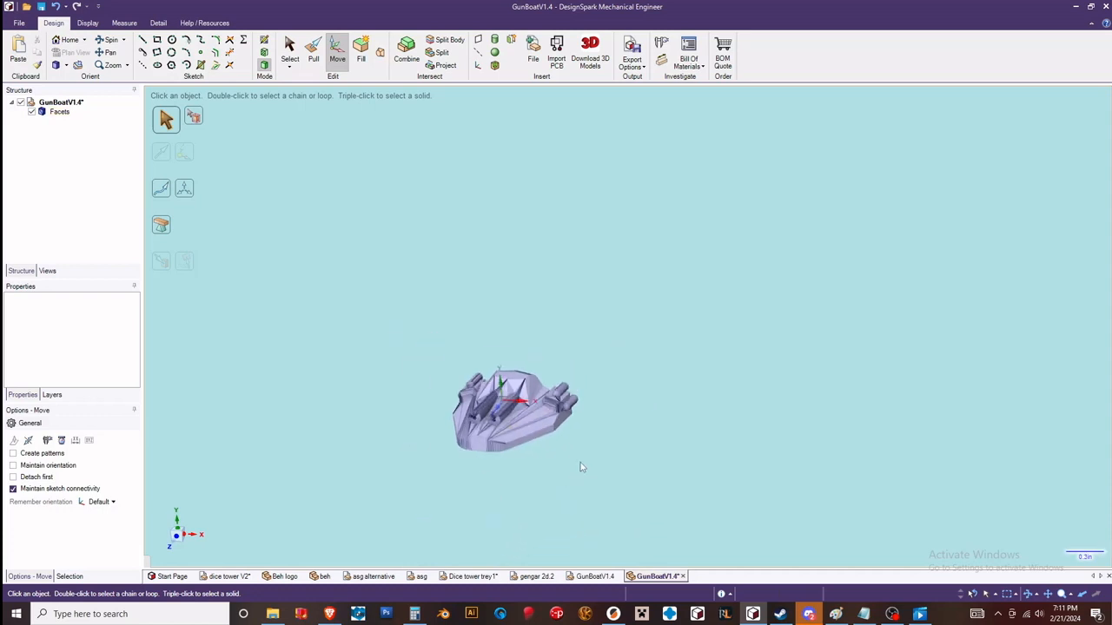
scroll(372, 348, up, 2)
Step: Export the gunboat in OBJ format as GunBoatV1.4 to the Table Top assets folder, replacing the existing file
click(20, 22)
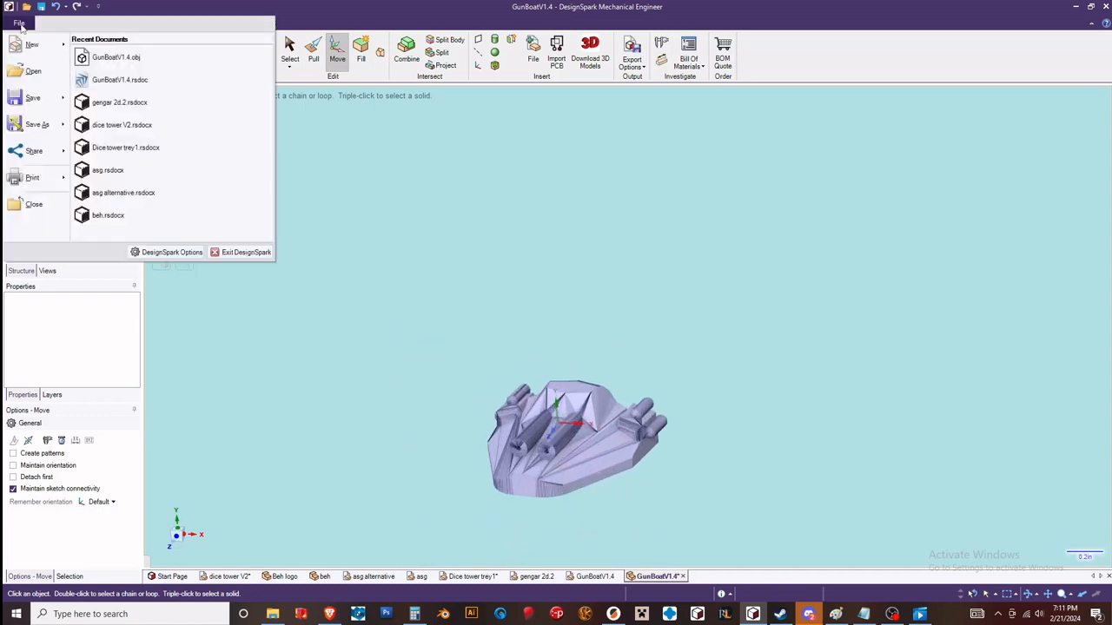
mouse_move(37, 129)
click(121, 56)
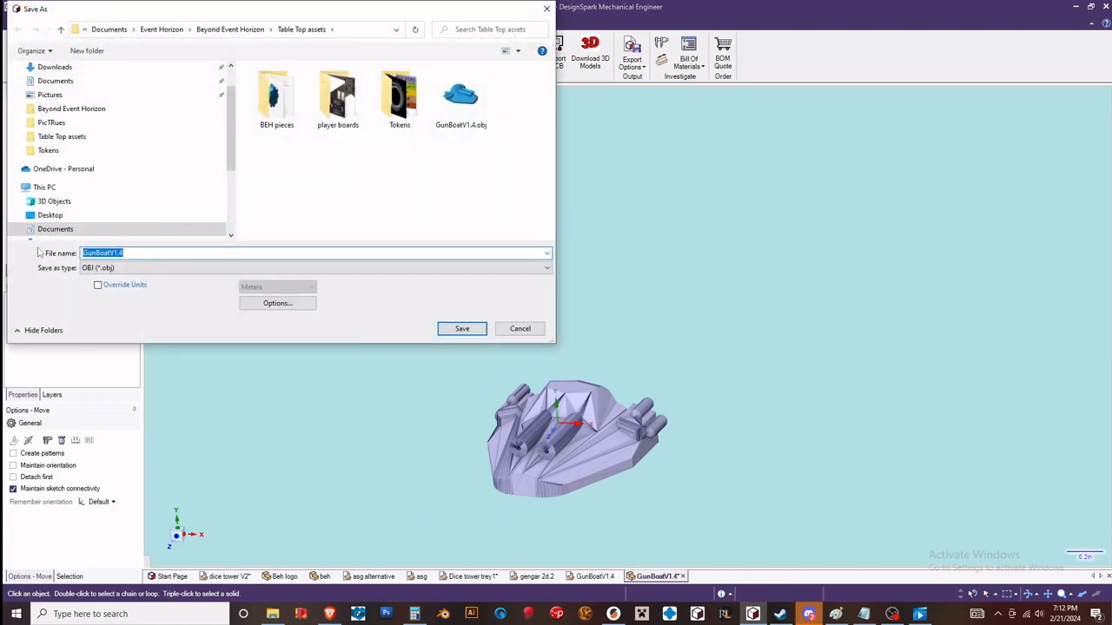
click(472, 336)
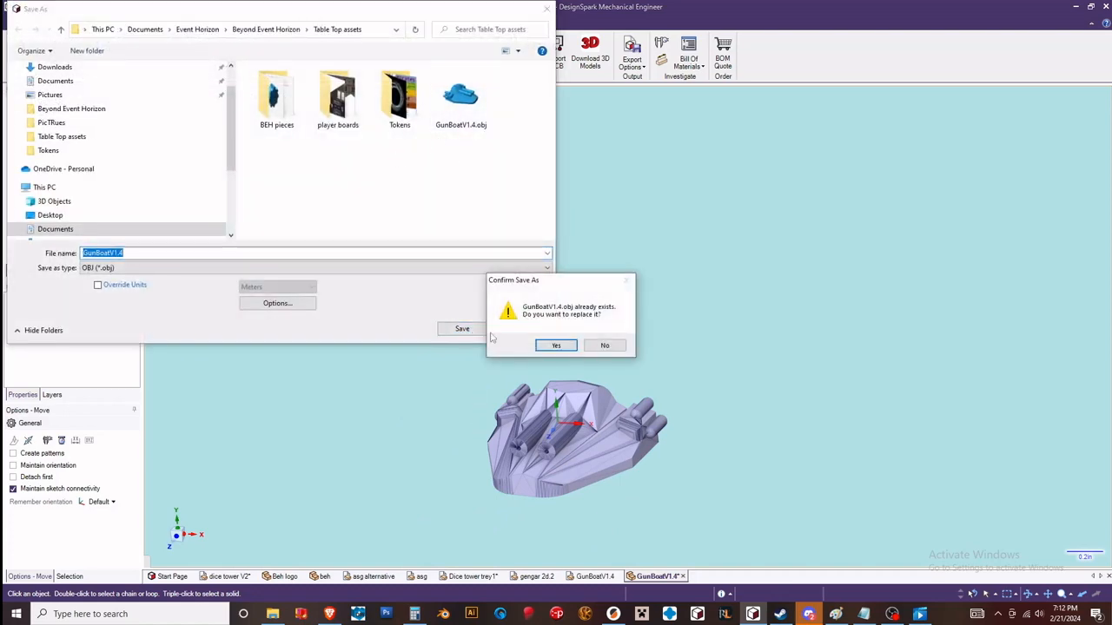
click(566, 346)
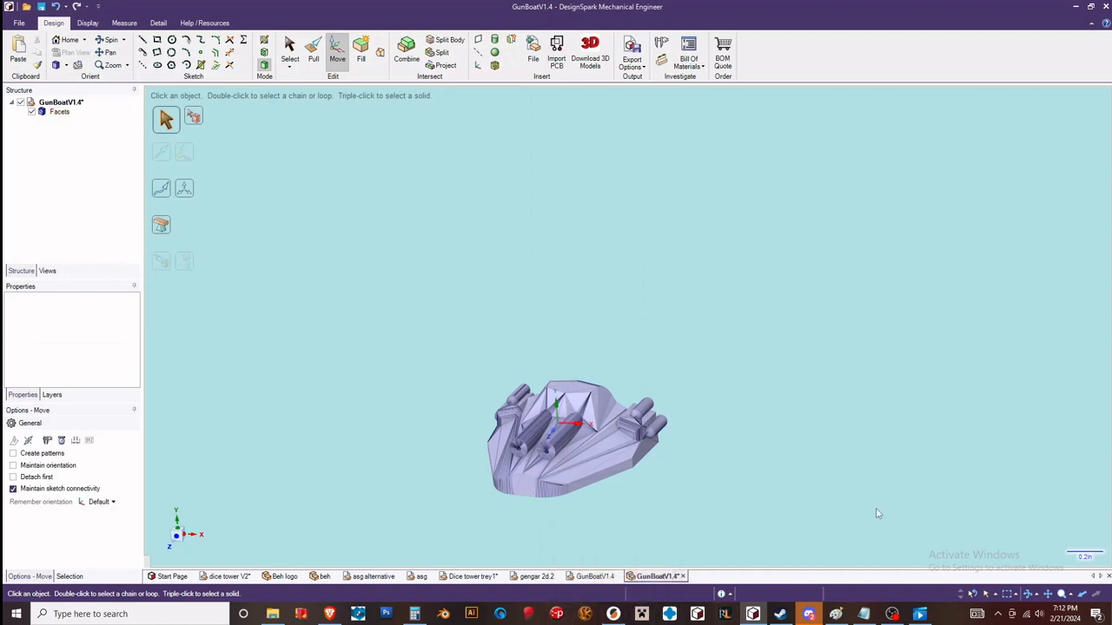
Step: Switch to Tabletop Simulator, create a singleplayer game and close the game selection to leave an empty table
mouse_move(888, 614)
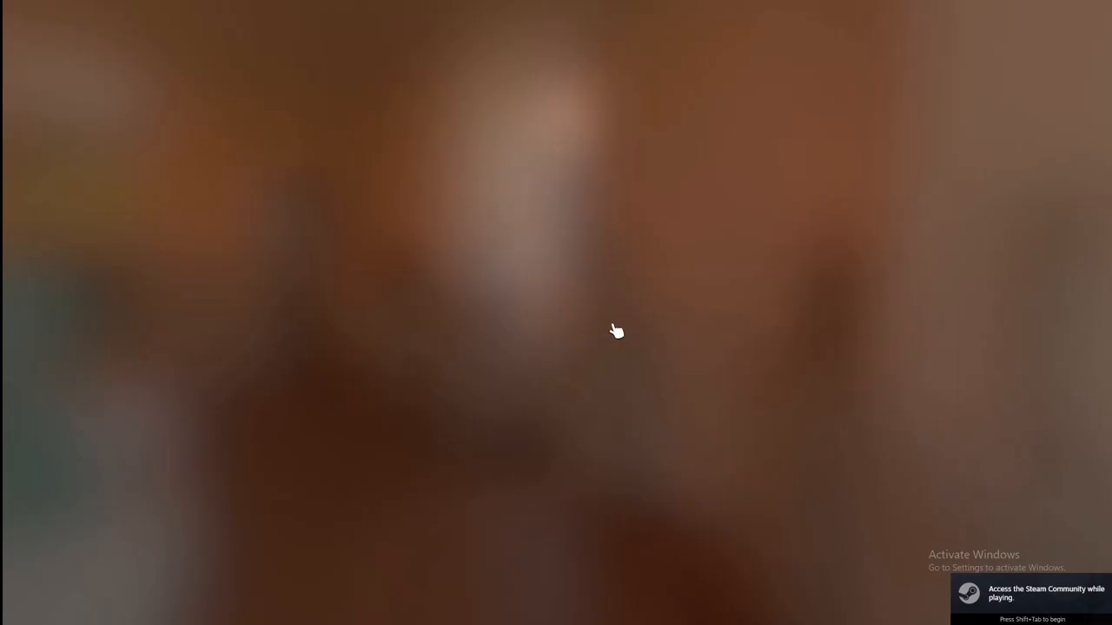
click(641, 434)
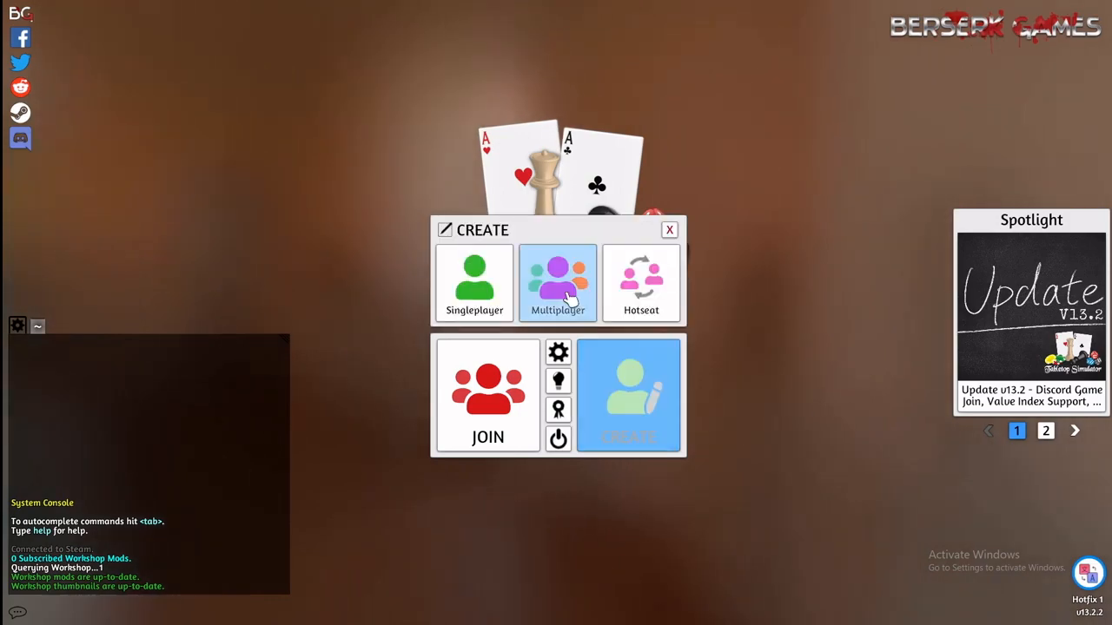
click(495, 295)
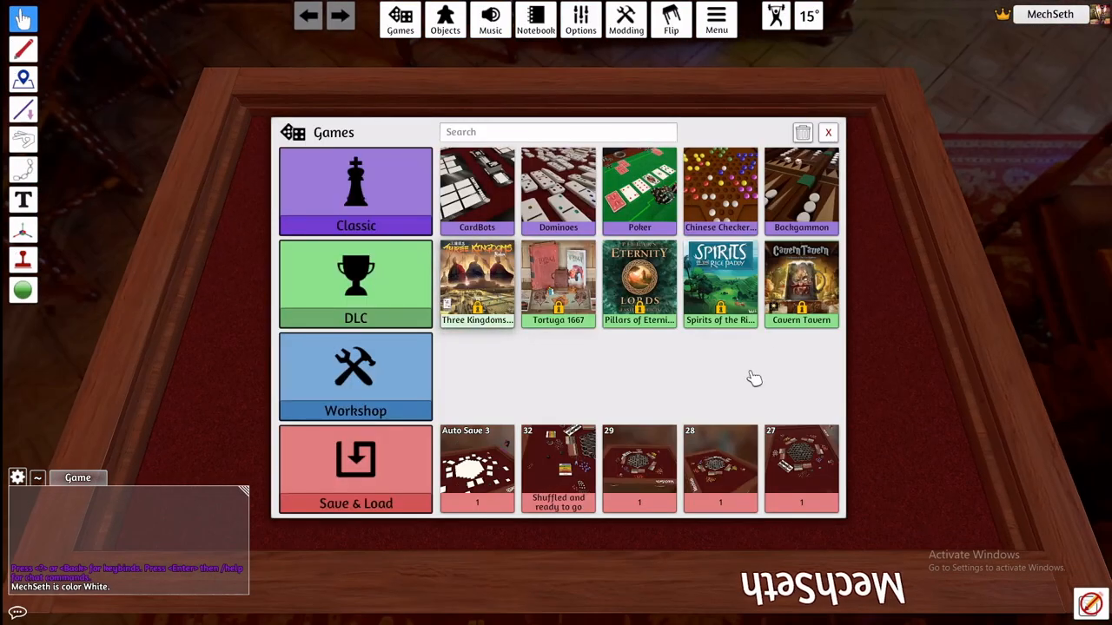
click(828, 133)
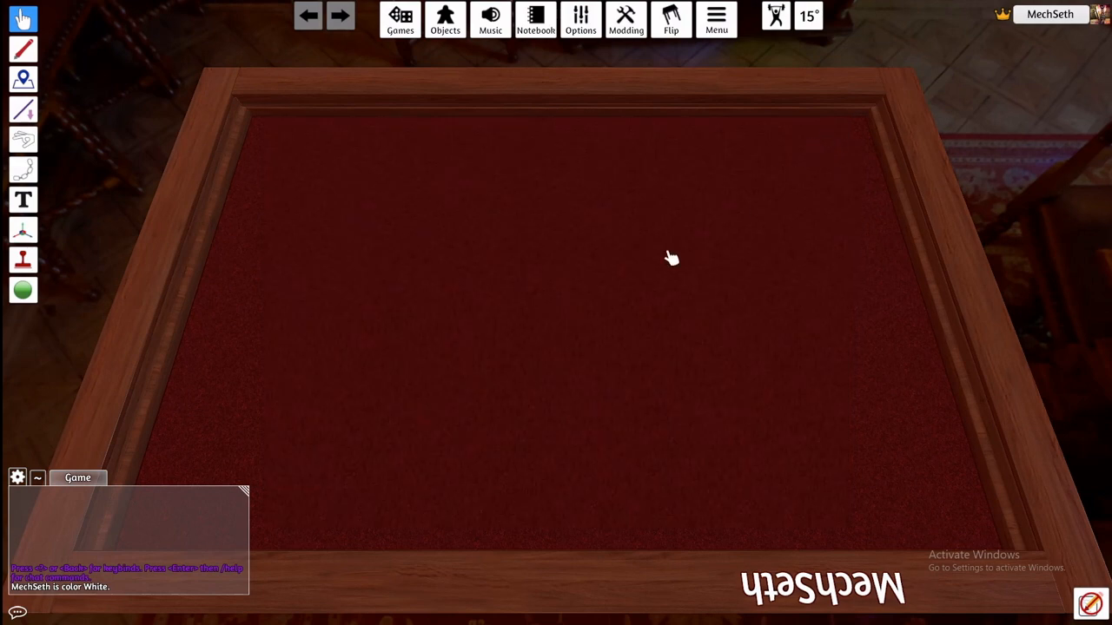
click(399, 19)
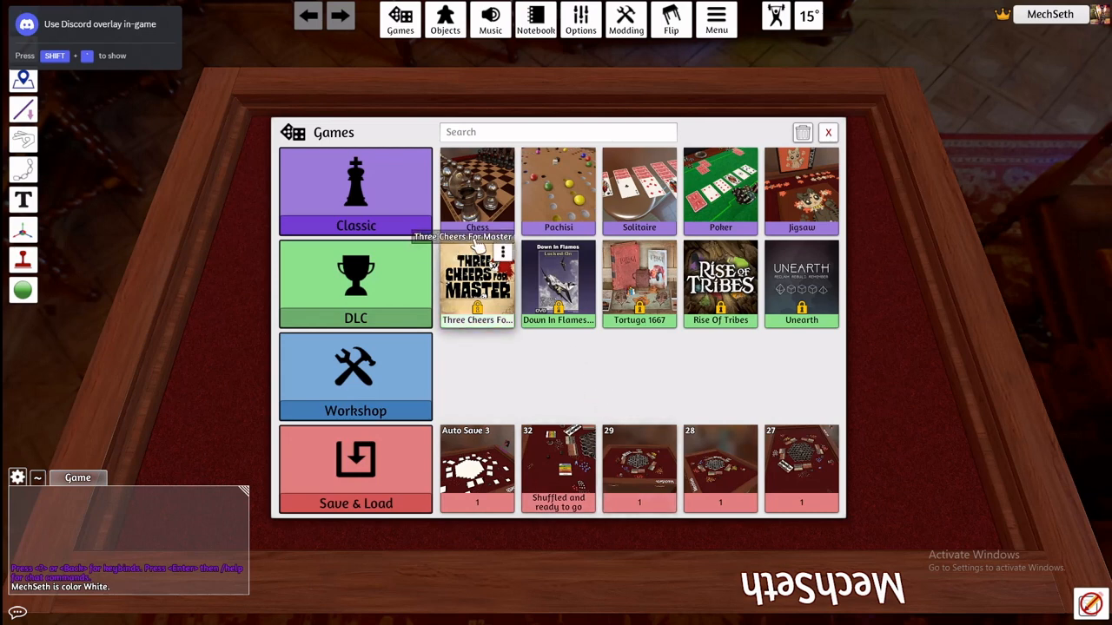
click(828, 132)
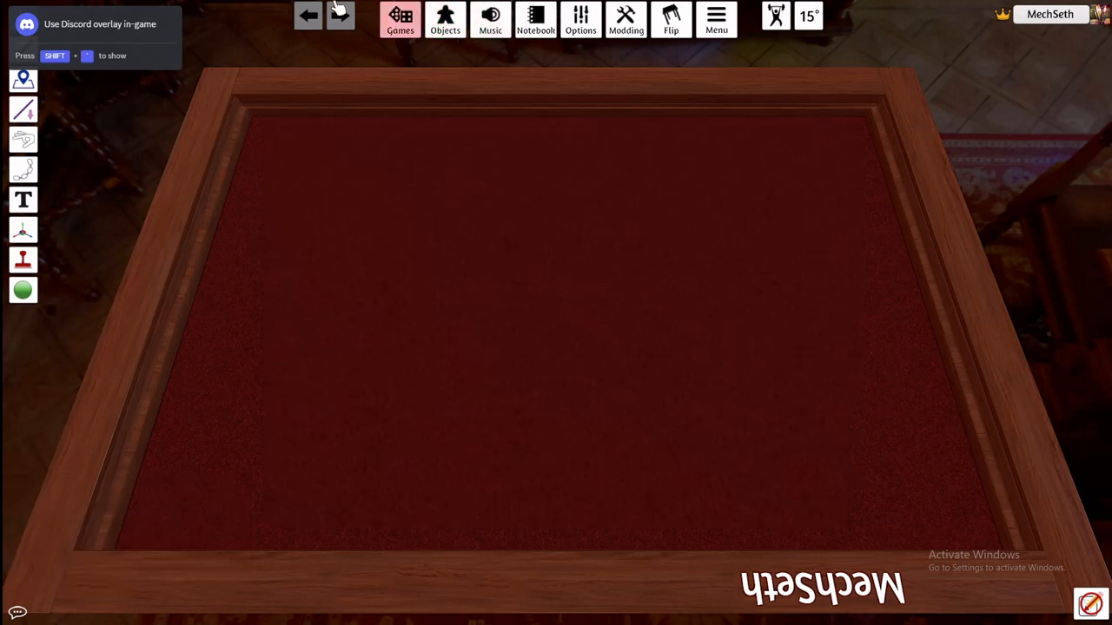
Step: Place a custom Model component on the middle of the table and bring up its import settings
click(444, 19)
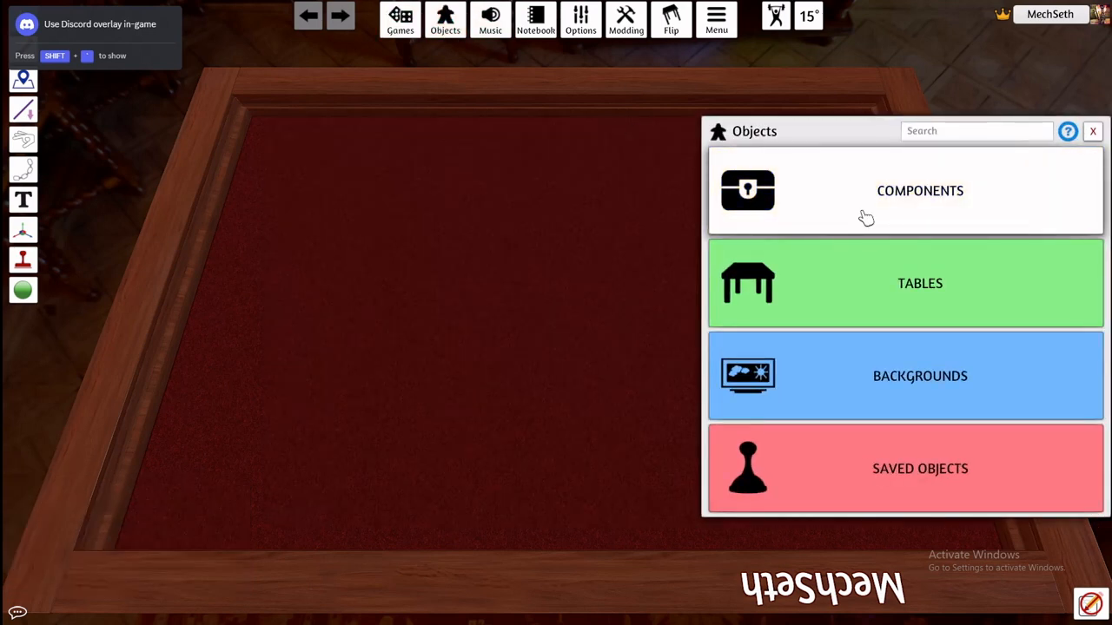
click(866, 217)
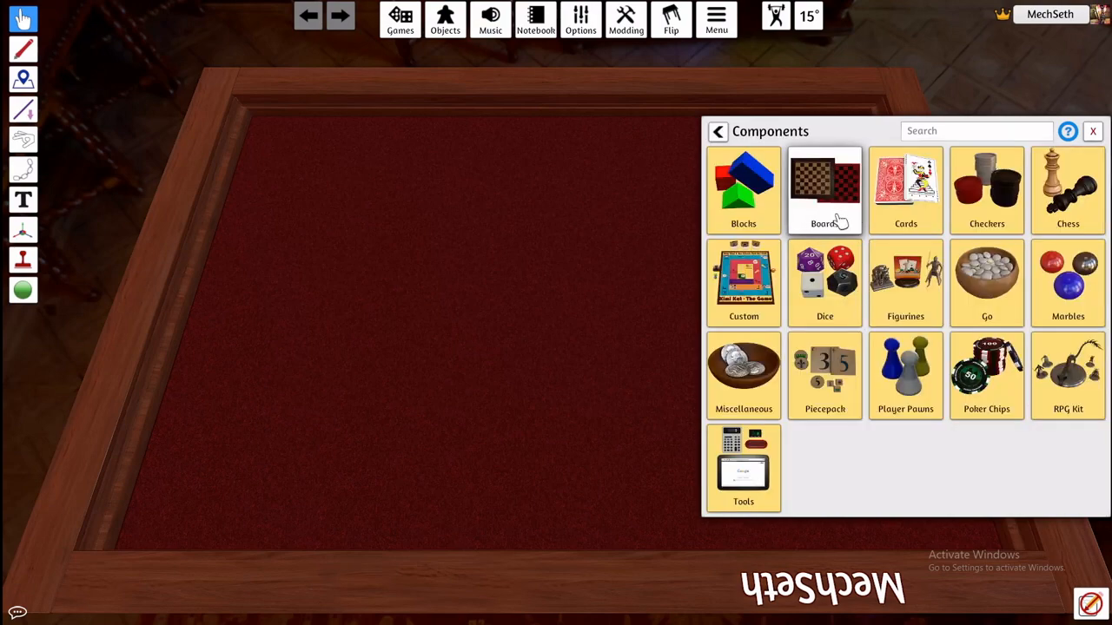
click(749, 276)
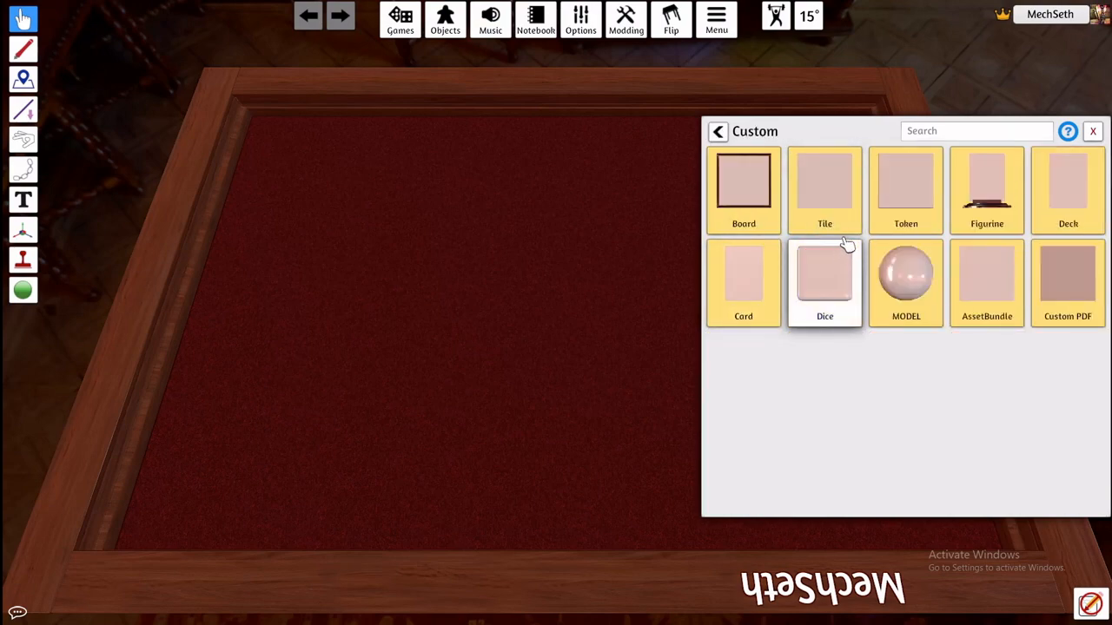
click(905, 278)
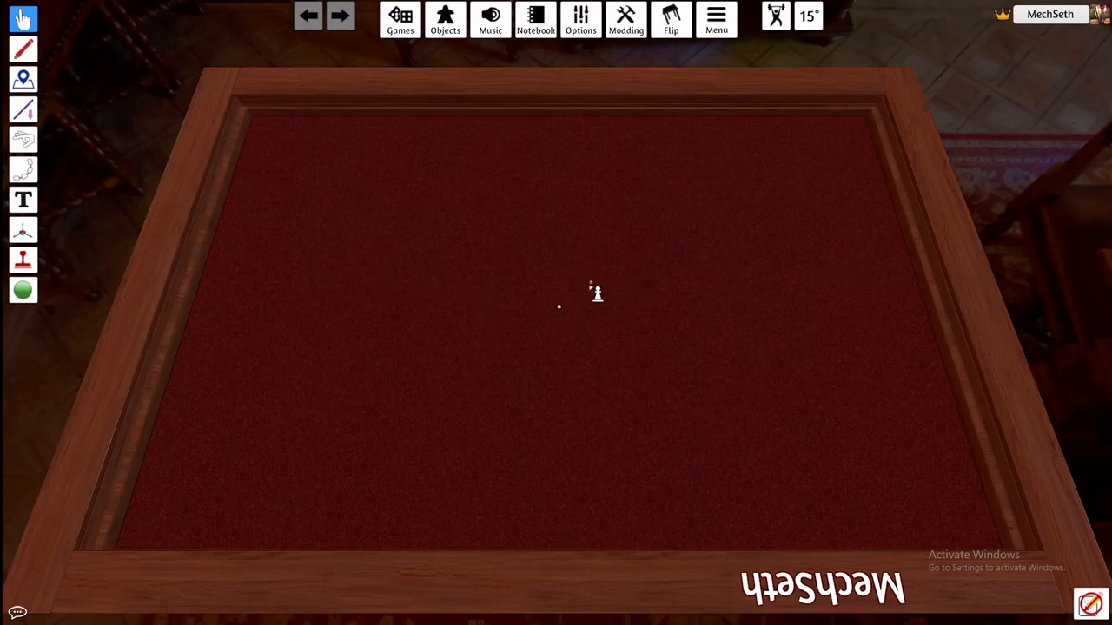
click(600, 306)
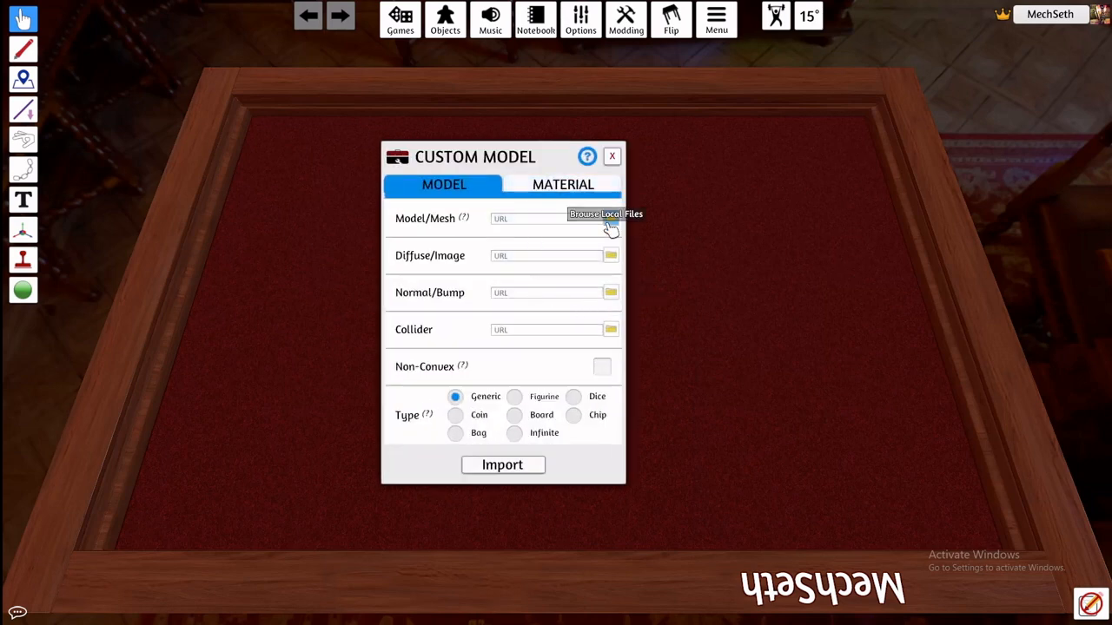
Step: Set the custom model's mesh to GunBoatV1.4.obj from the Table Top assets folder, uploading the file to the Steam Cloud
click(611, 219)
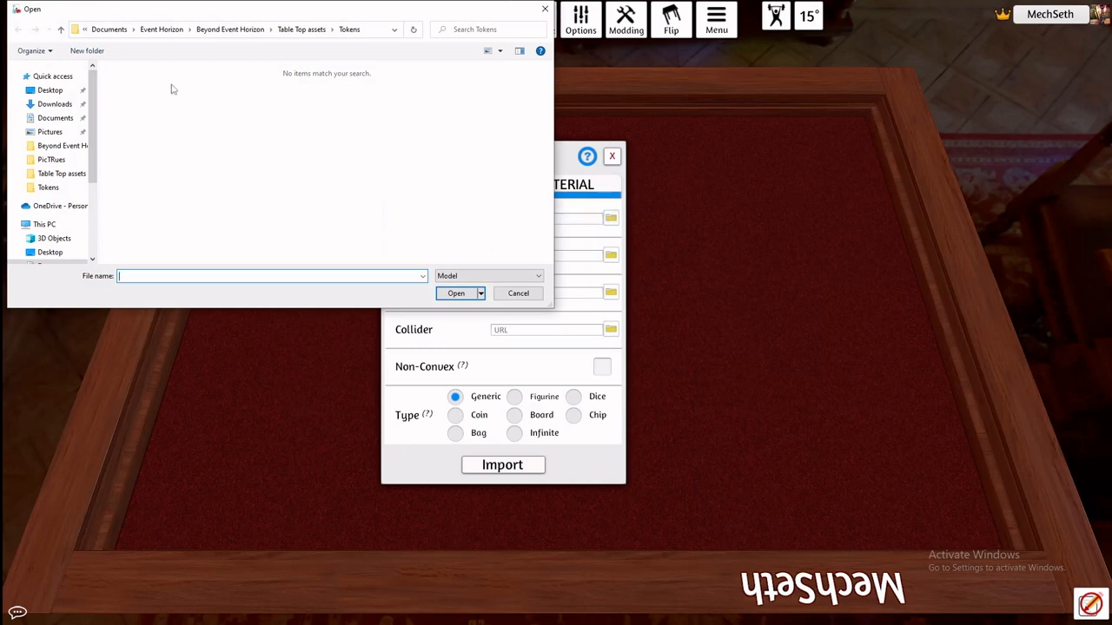
click(310, 30)
click(308, 91)
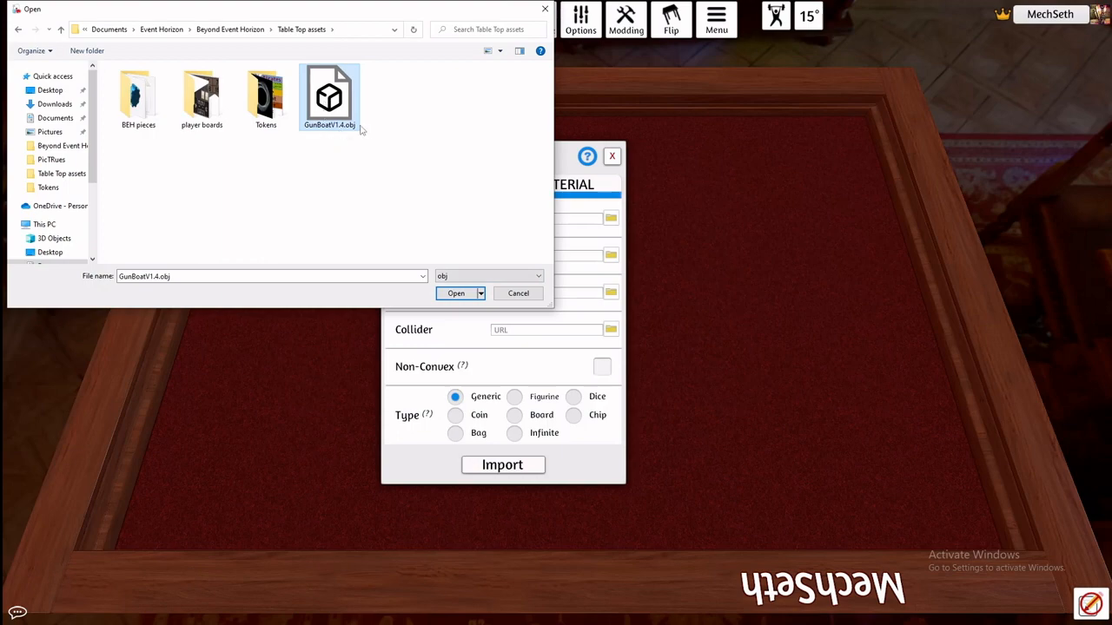
click(461, 294)
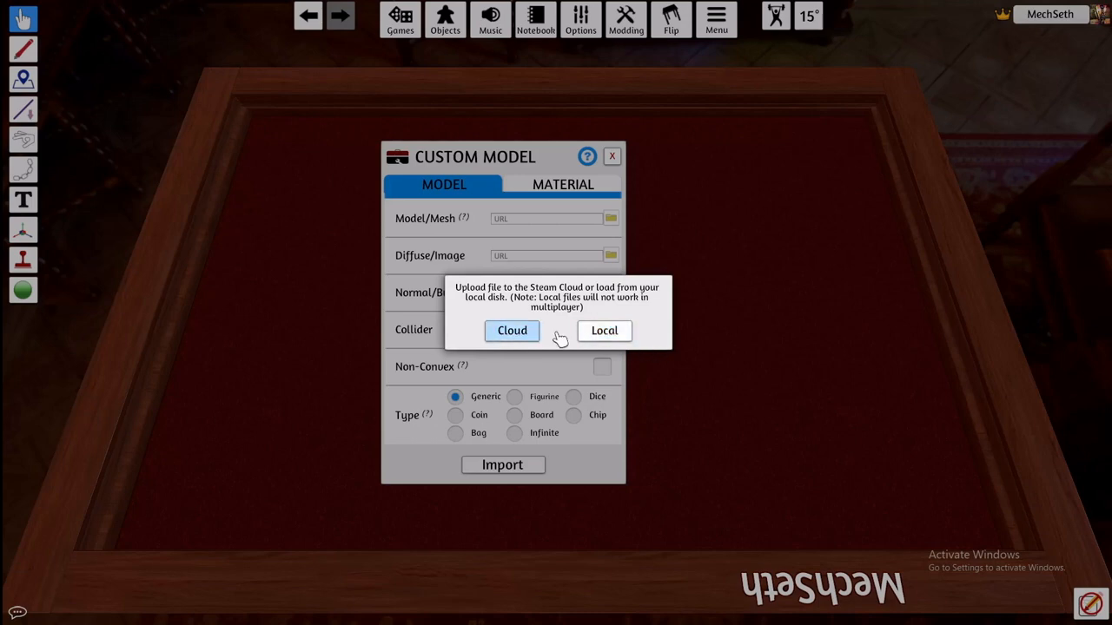
click(527, 330)
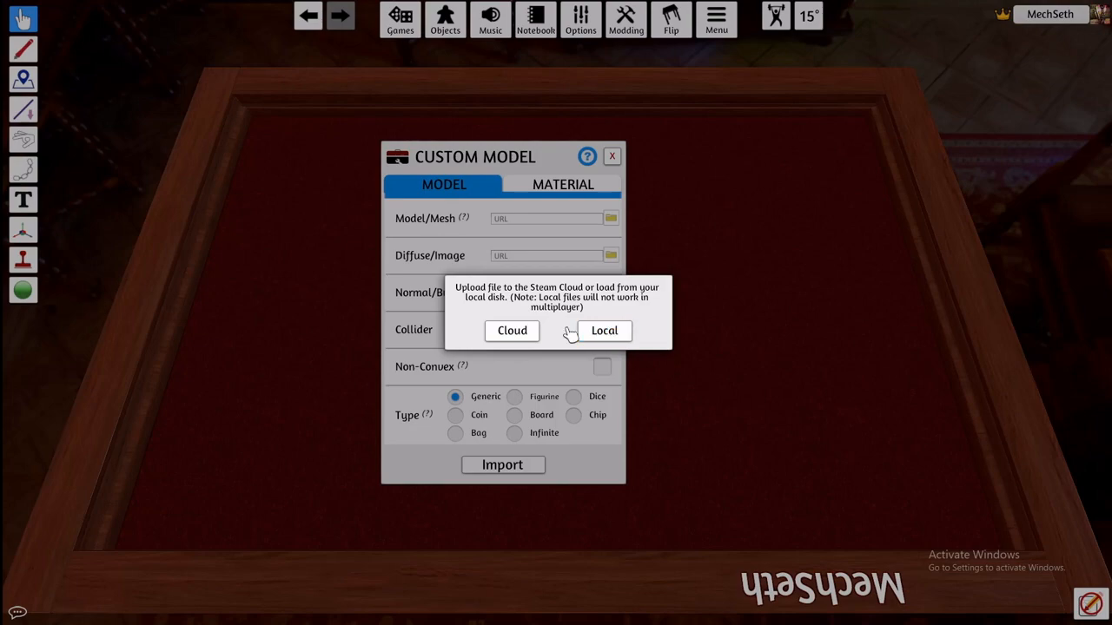
click(514, 330)
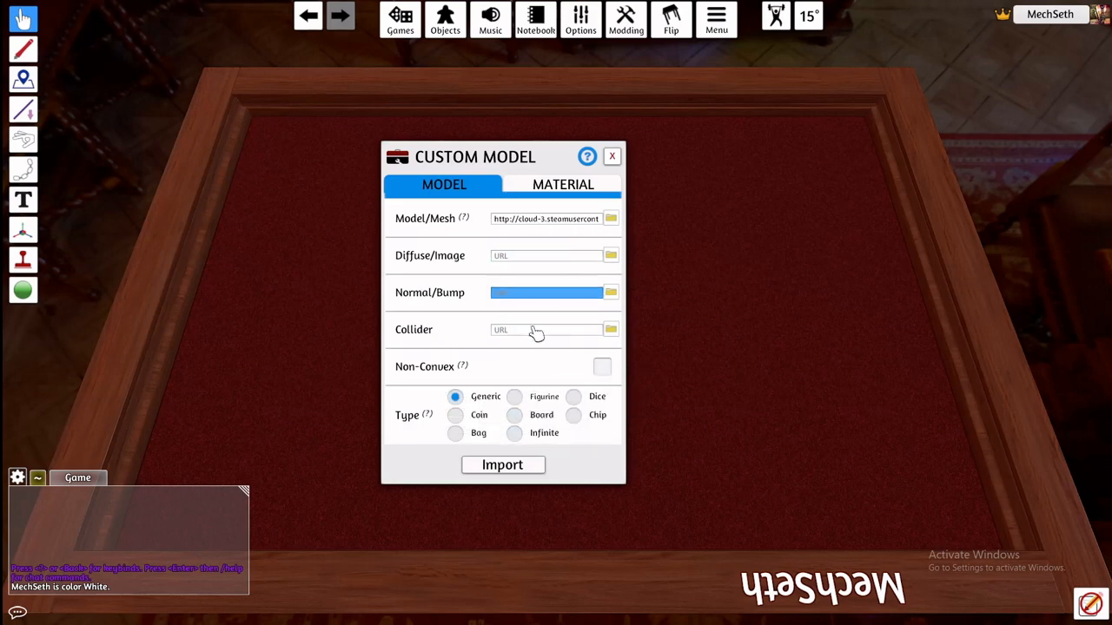
Step: Set the custom model's material to Glass
click(574, 189)
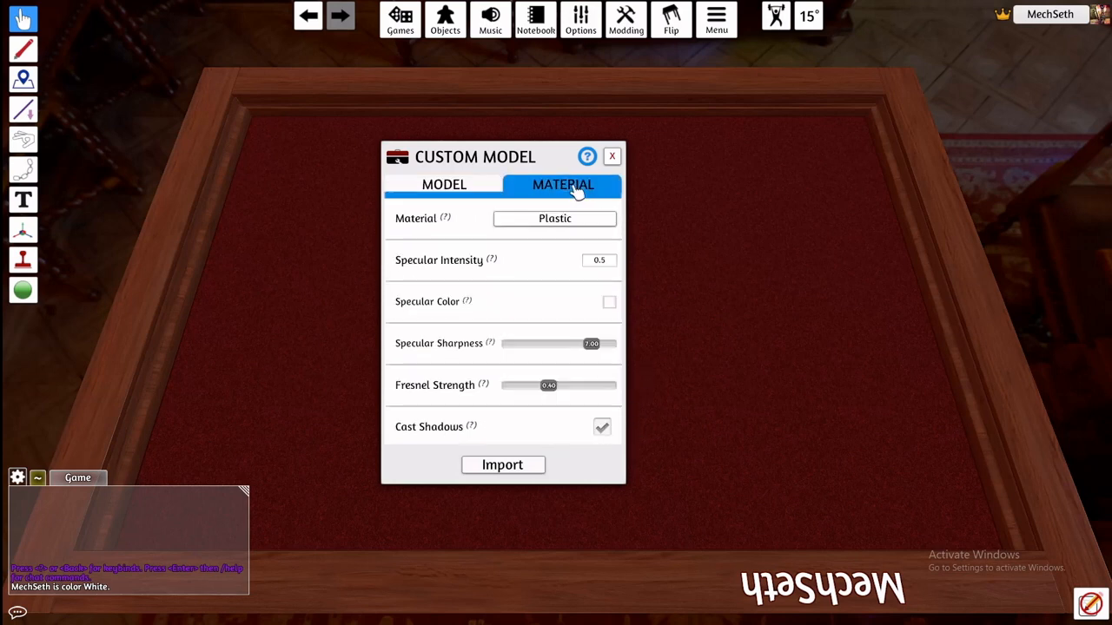
click(582, 223)
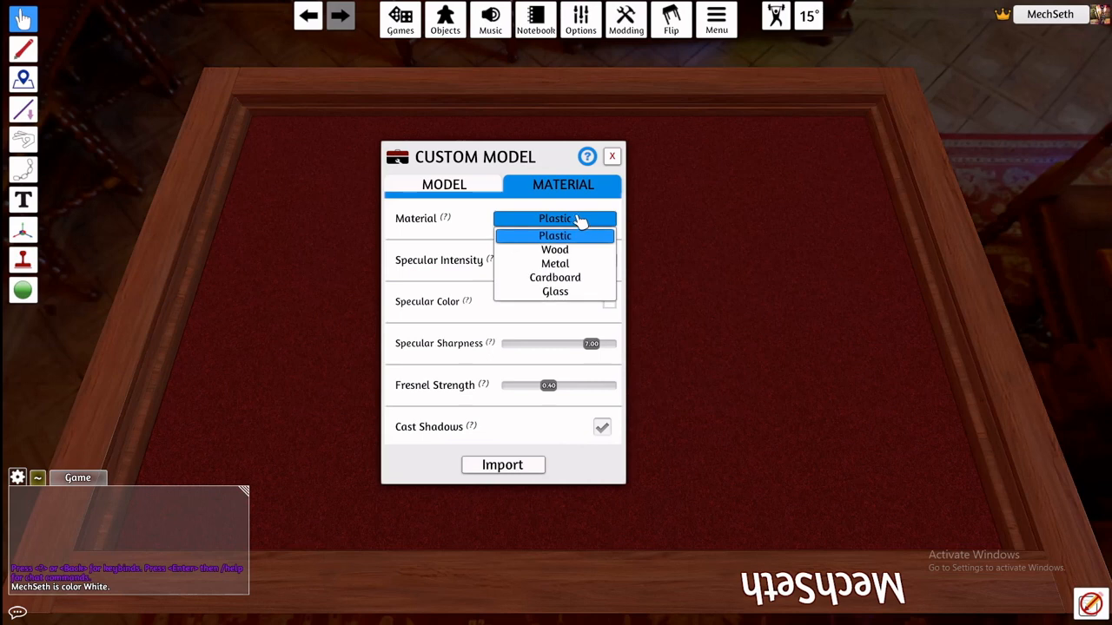
click(555, 292)
click(598, 257)
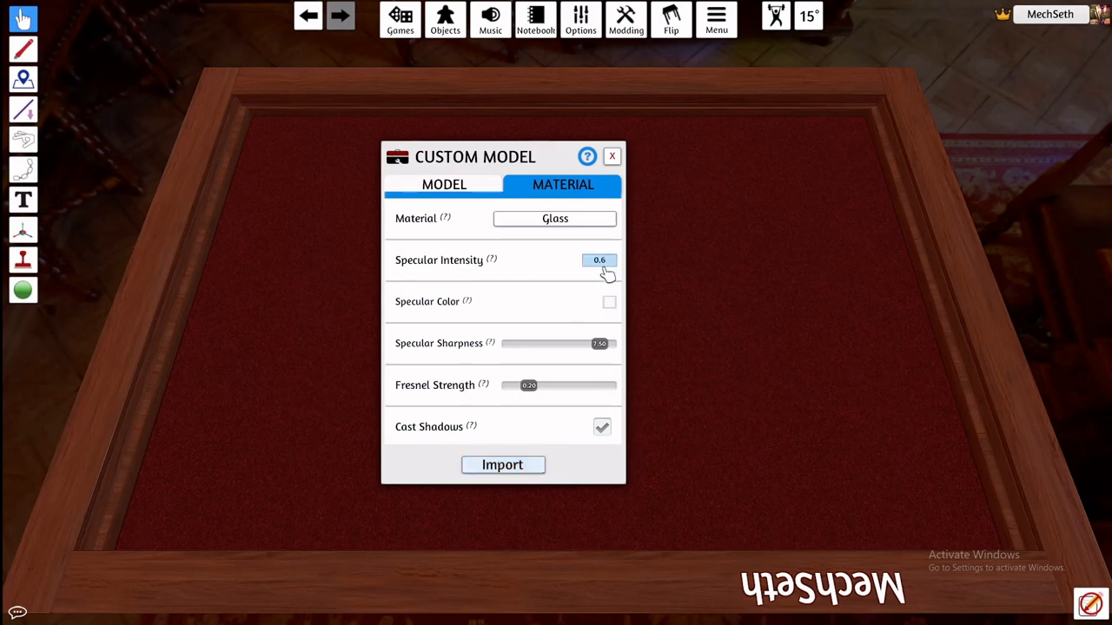
Step: Give the custom model a dark red specular color (870B0B) and import it onto the table
click(609, 302)
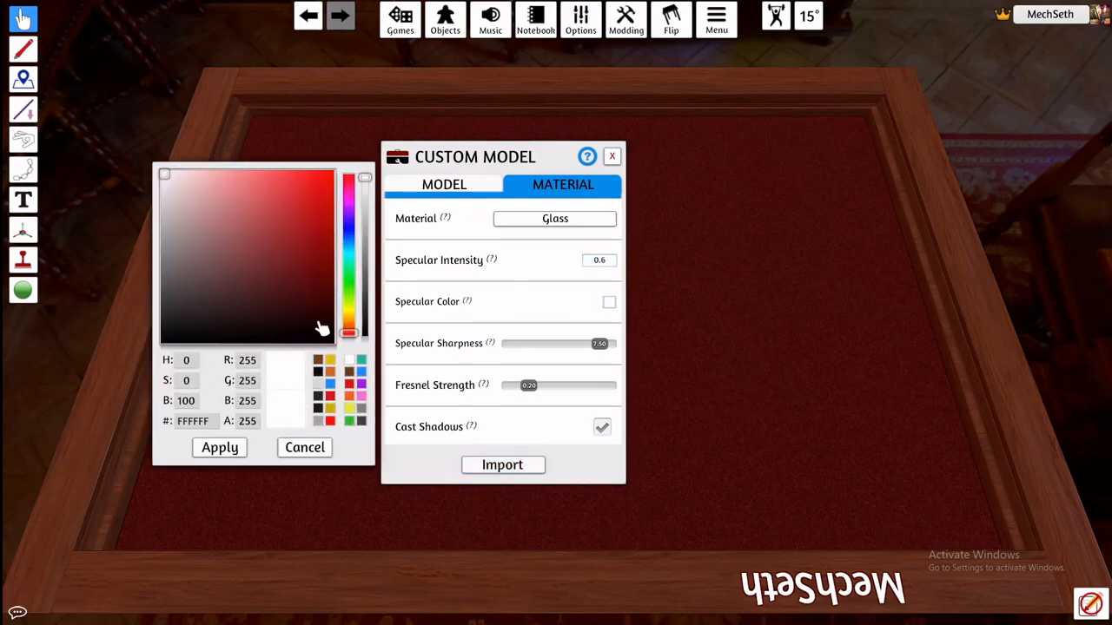
click(317, 255)
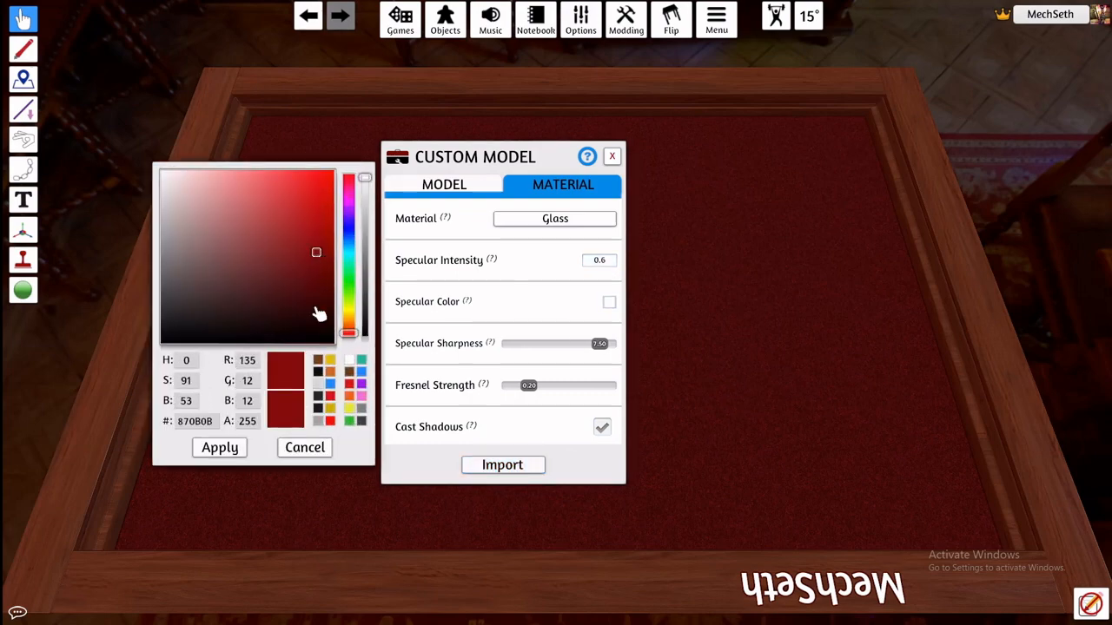
click(218, 448)
click(490, 467)
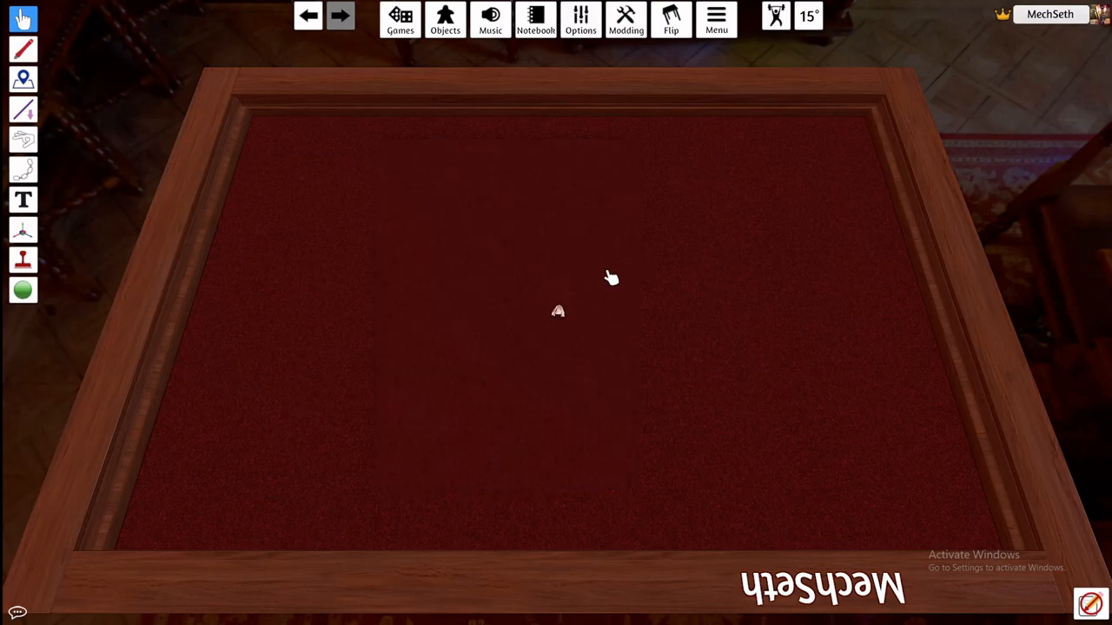
Step: Examine the imported gunboat's shape, orientation and size on the table from several angles and distances
scroll(611, 276, up, 10)
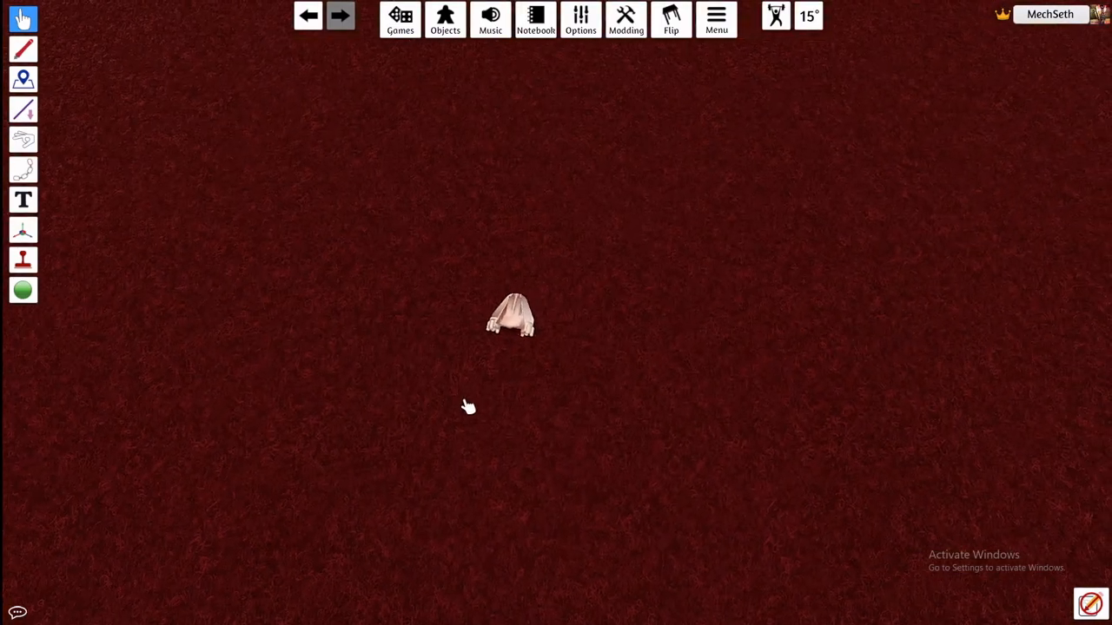
right_drag(468, 406, 380, 363)
scroll(464, 260, up, 3)
right_drag(457, 226, 849, 278)
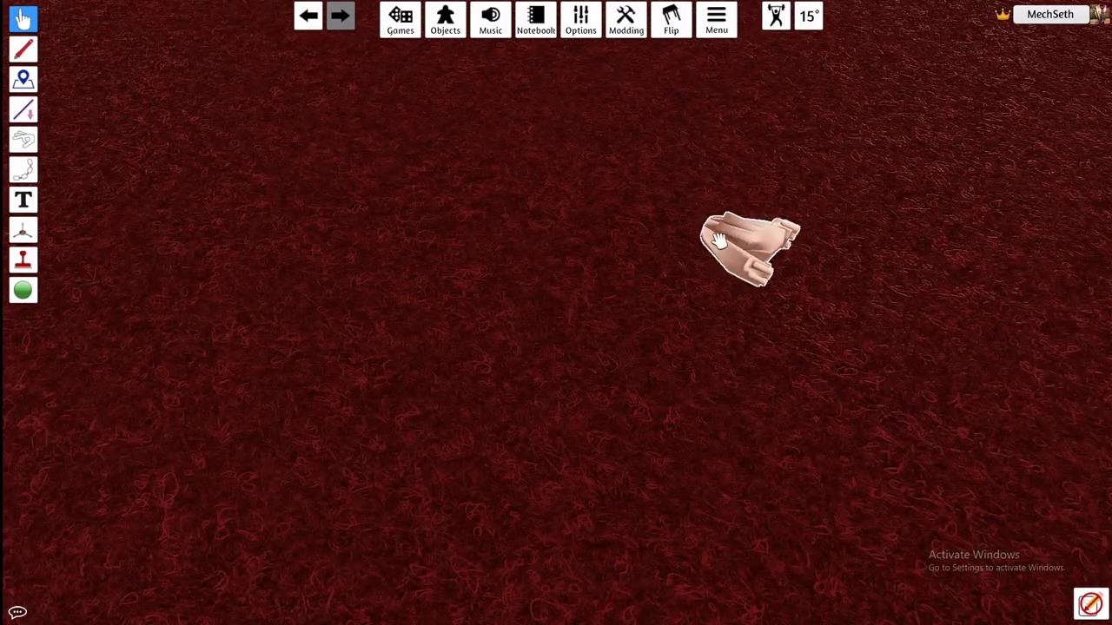
right_drag(734, 239, 538, 292)
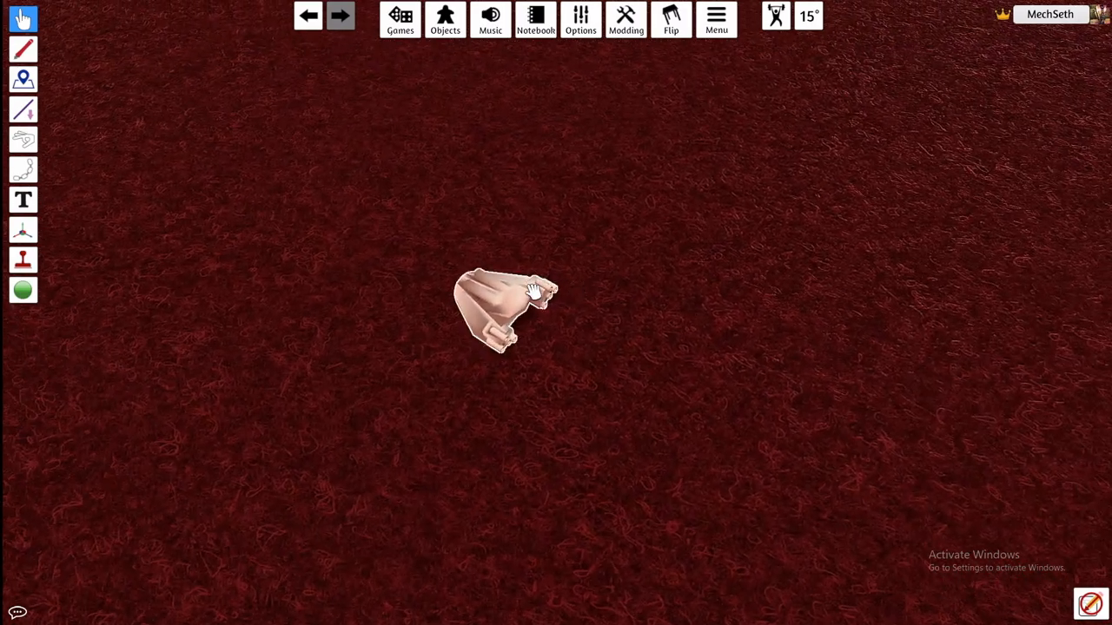
drag(533, 293, 509, 307)
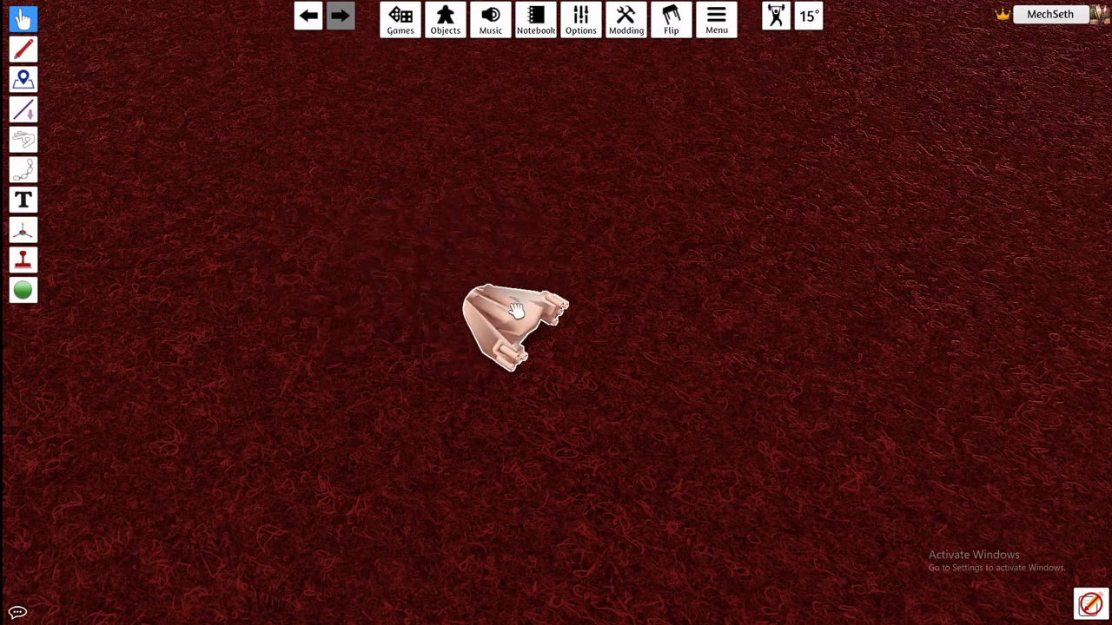
scroll(538, 313, down, 5)
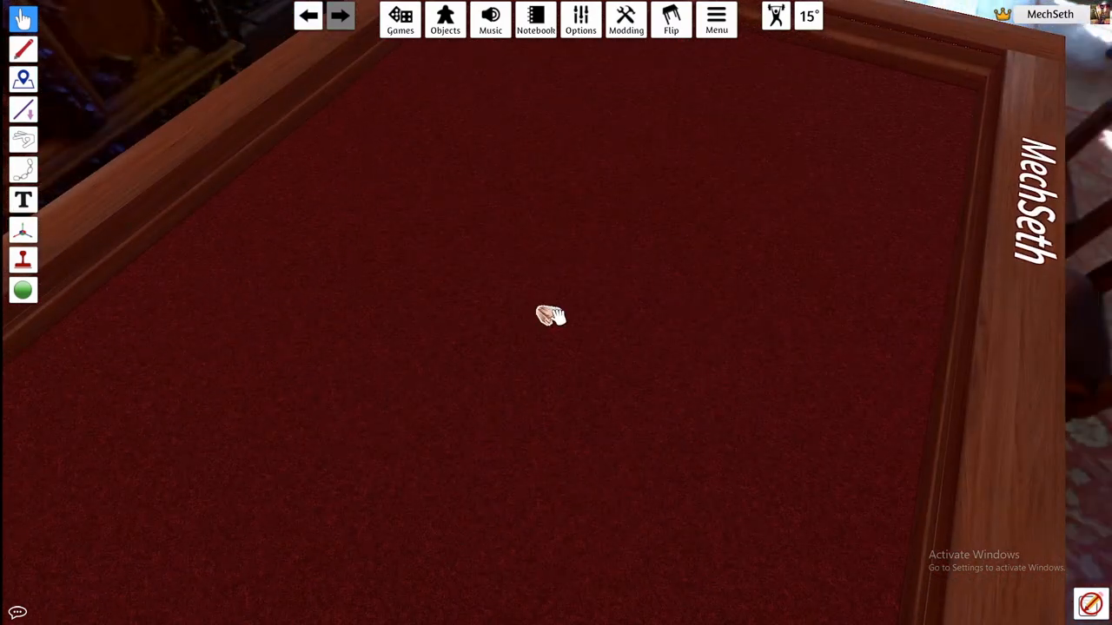
scroll(551, 315, down, 3)
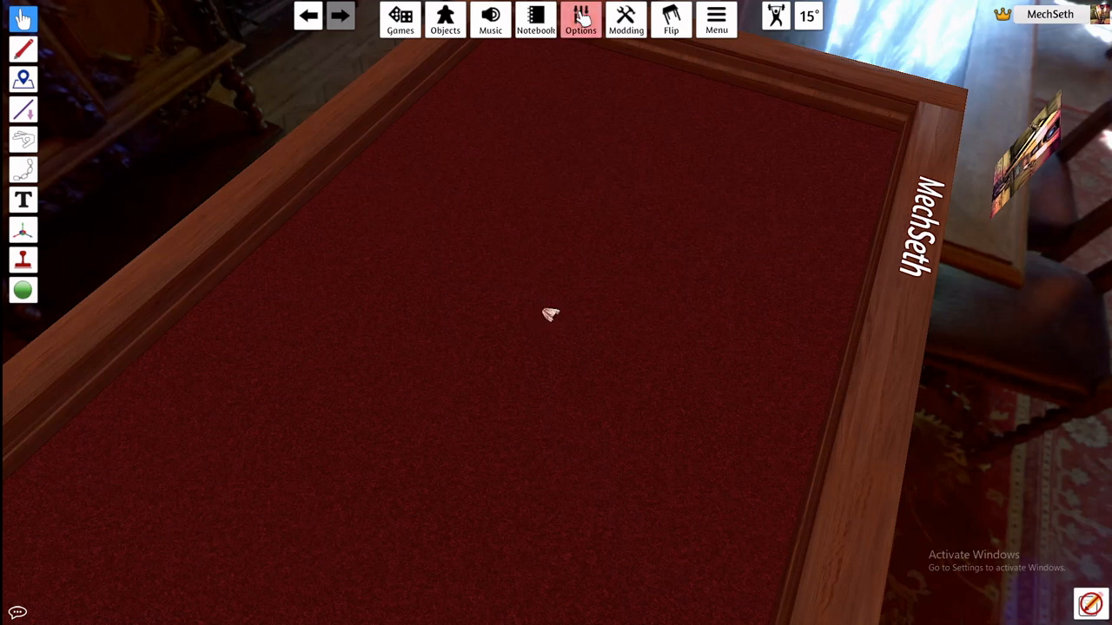
Step: Place a second custom Model component on the table near the first gunboat and bring up its import settings
click(453, 28)
click(868, 212)
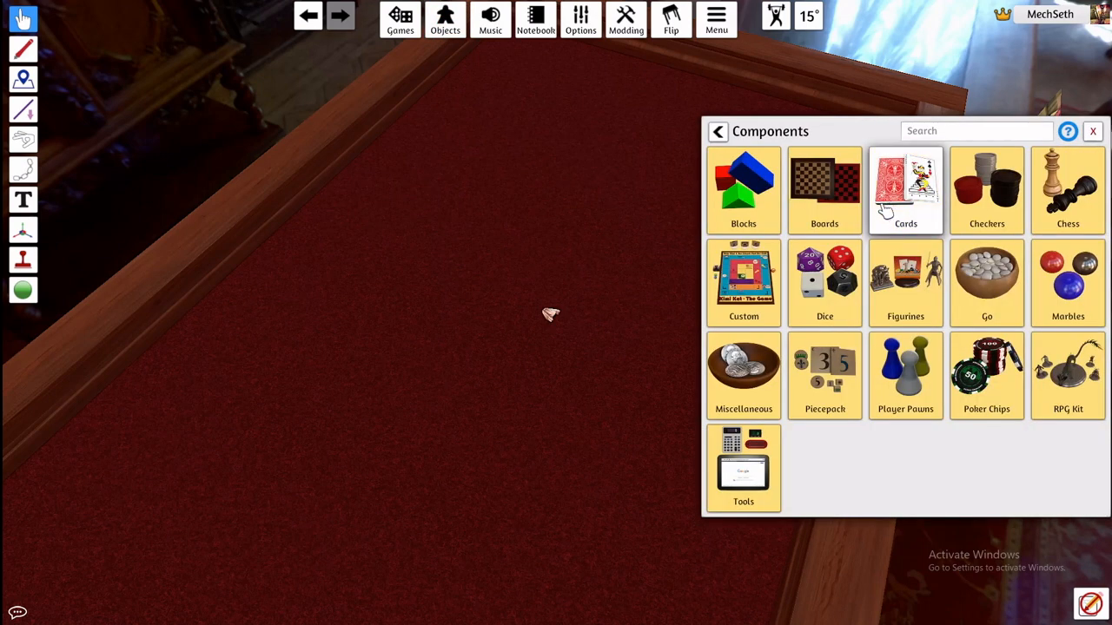
click(734, 292)
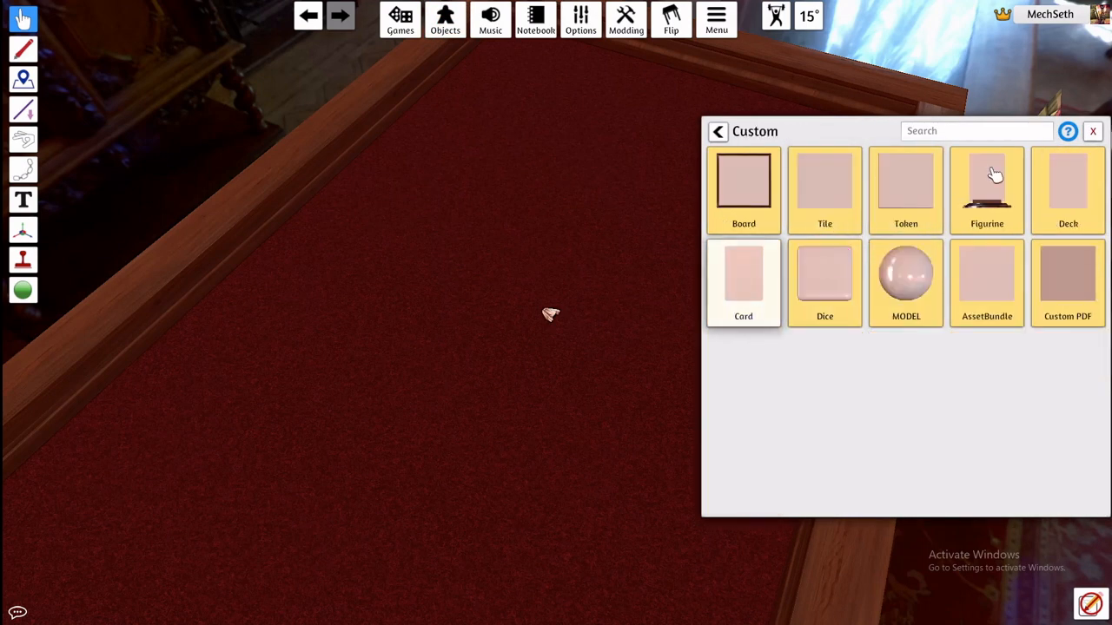
click(928, 285)
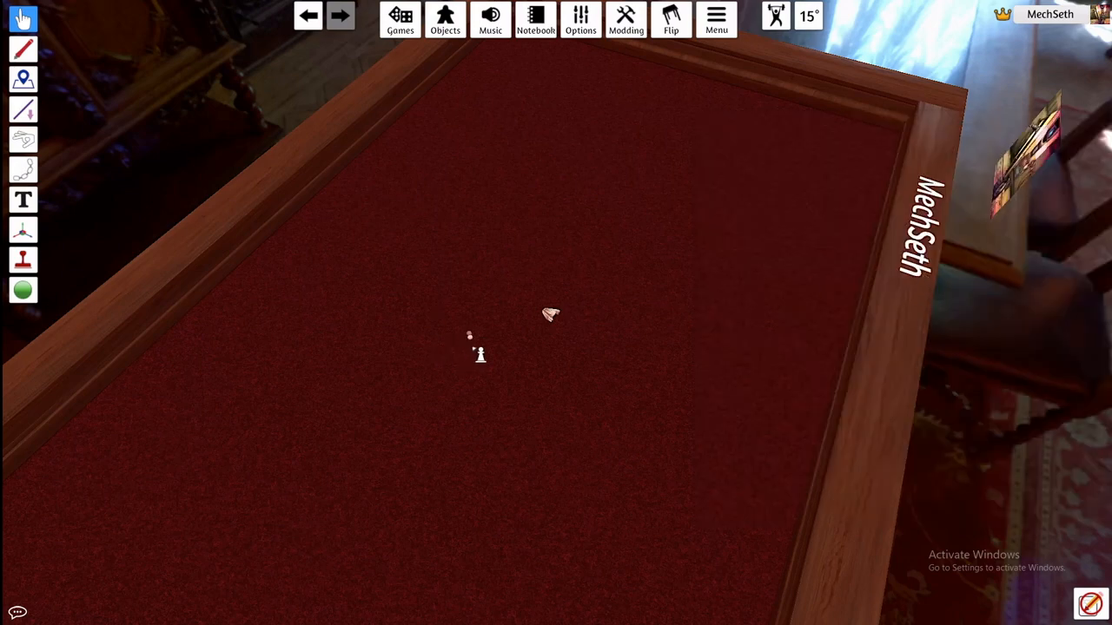
click(499, 315)
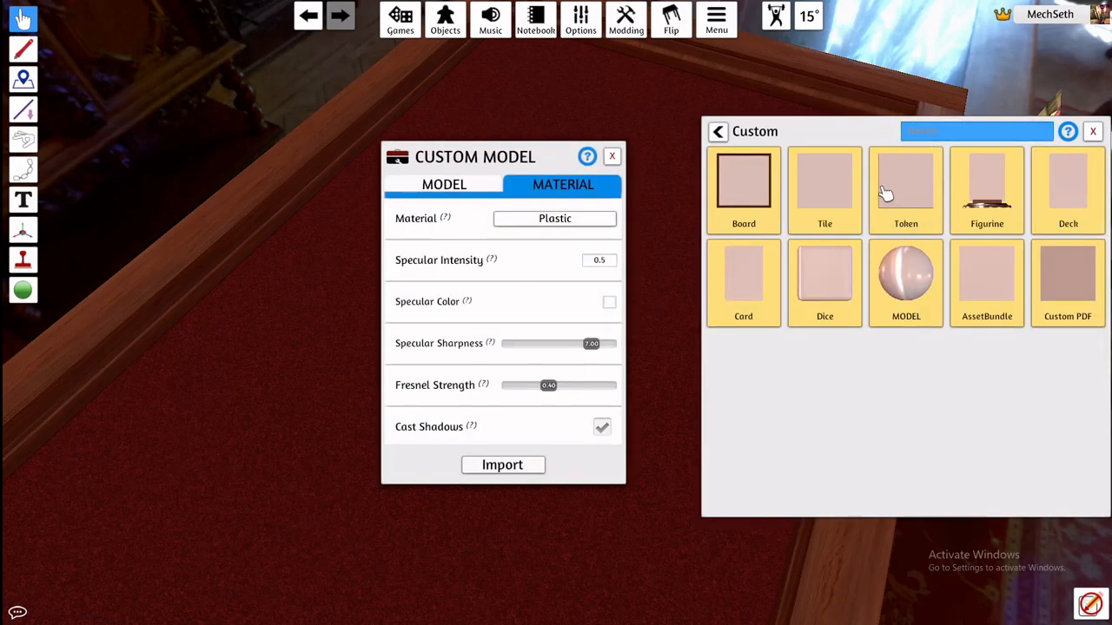
Step: Choose GunBoatV1.4.obj from the BEH pieces folder as the second custom model's mesh
click(488, 184)
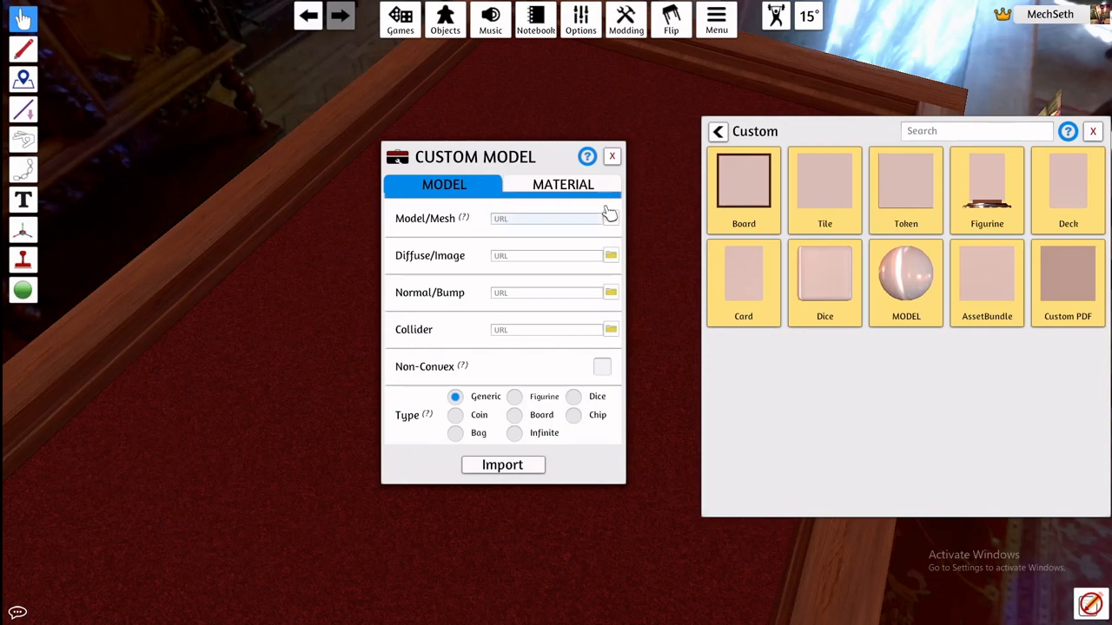
click(611, 219)
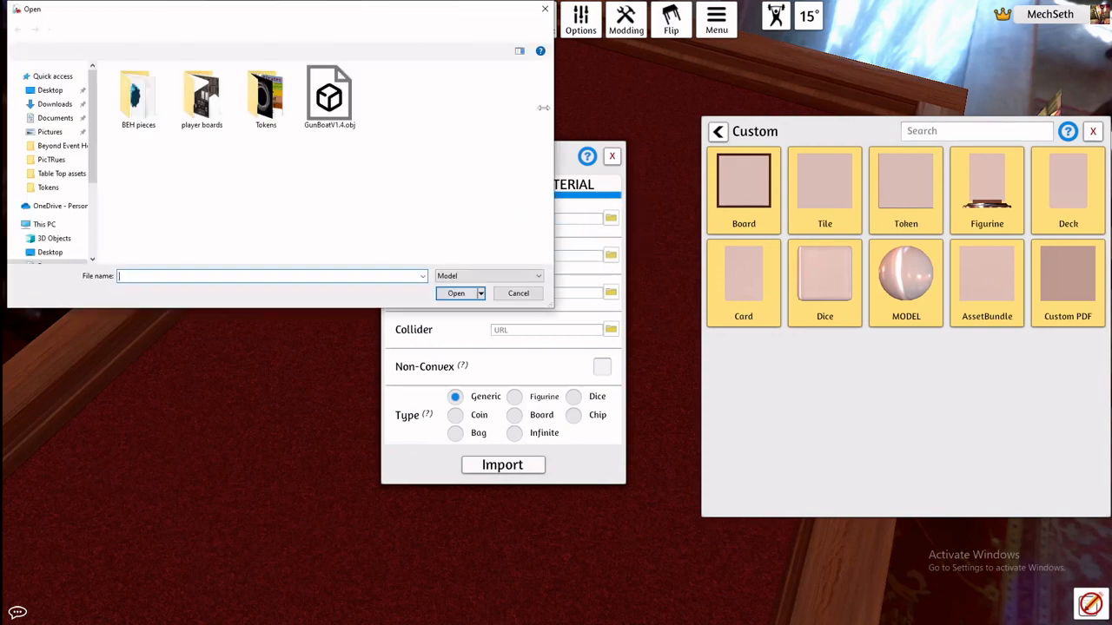
double_click(137, 98)
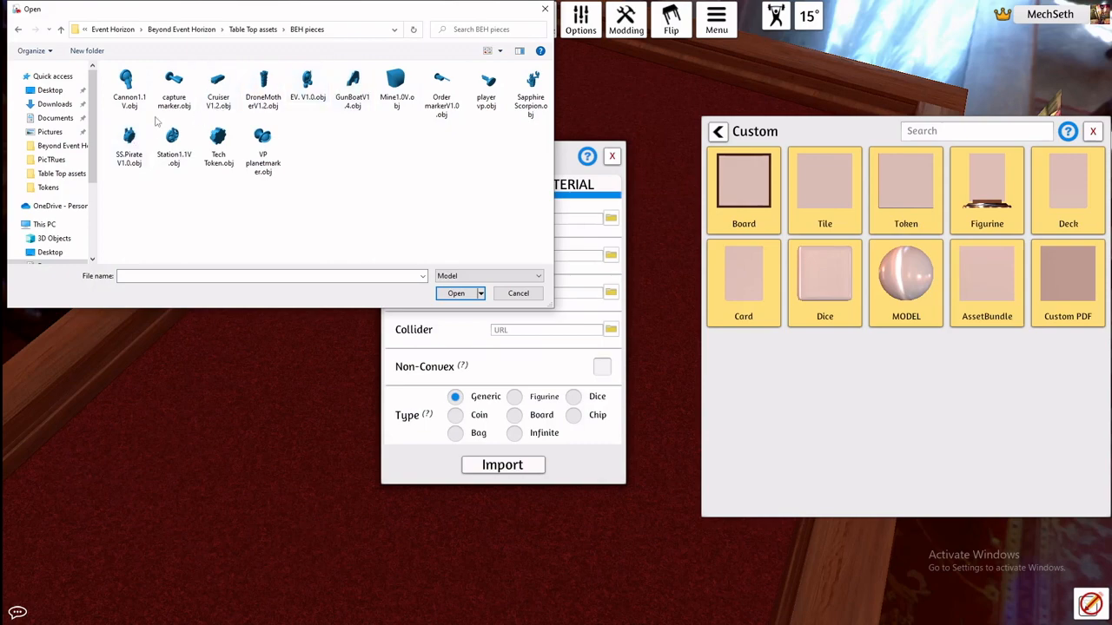
click(361, 87)
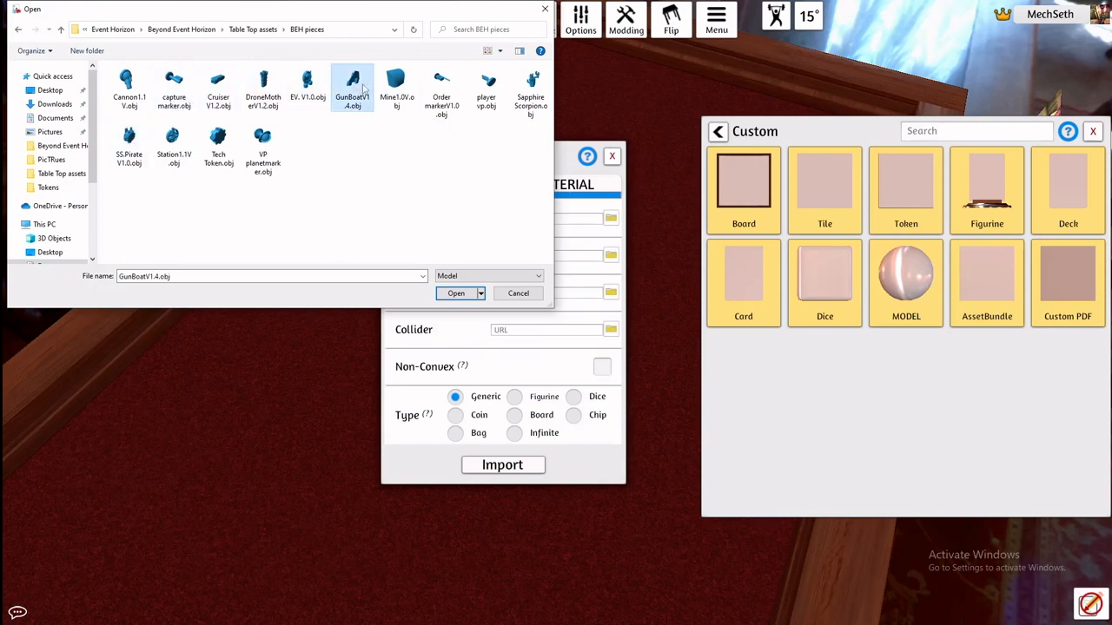
click(458, 293)
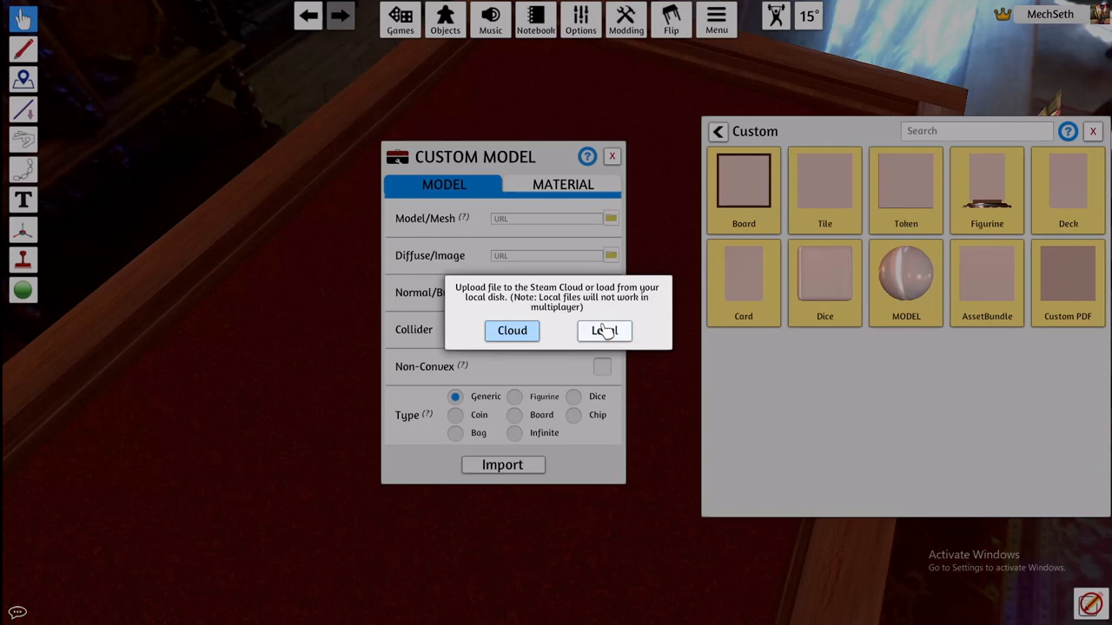
Step: Upload the mesh to the Steam Cloud root folder under the name "jj" and import the second model
click(515, 330)
click(536, 324)
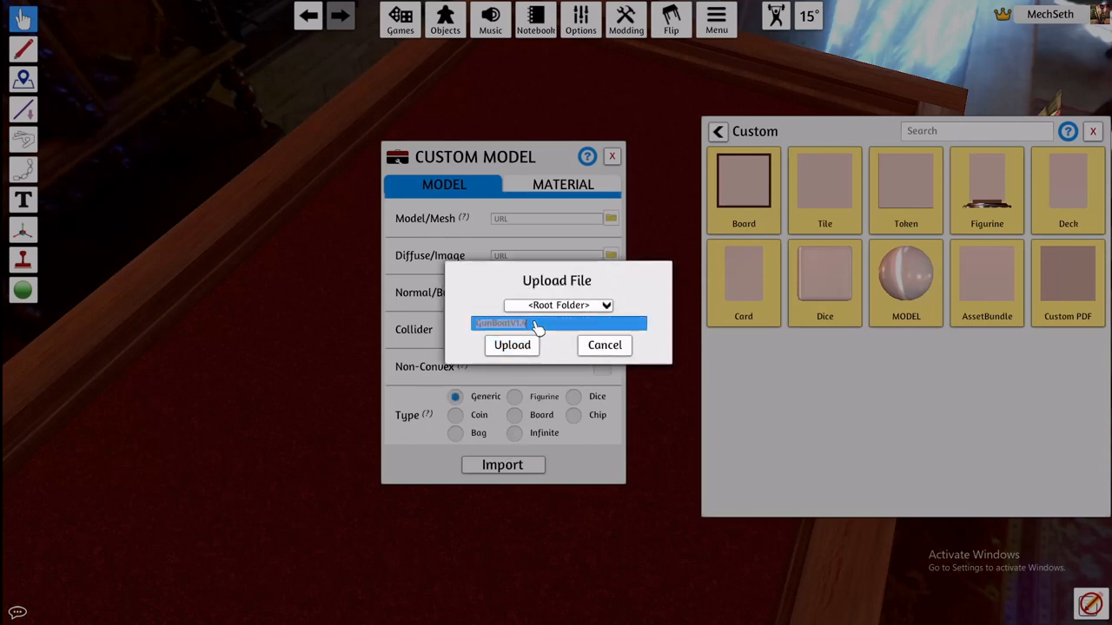
click(525, 347)
text(jj)
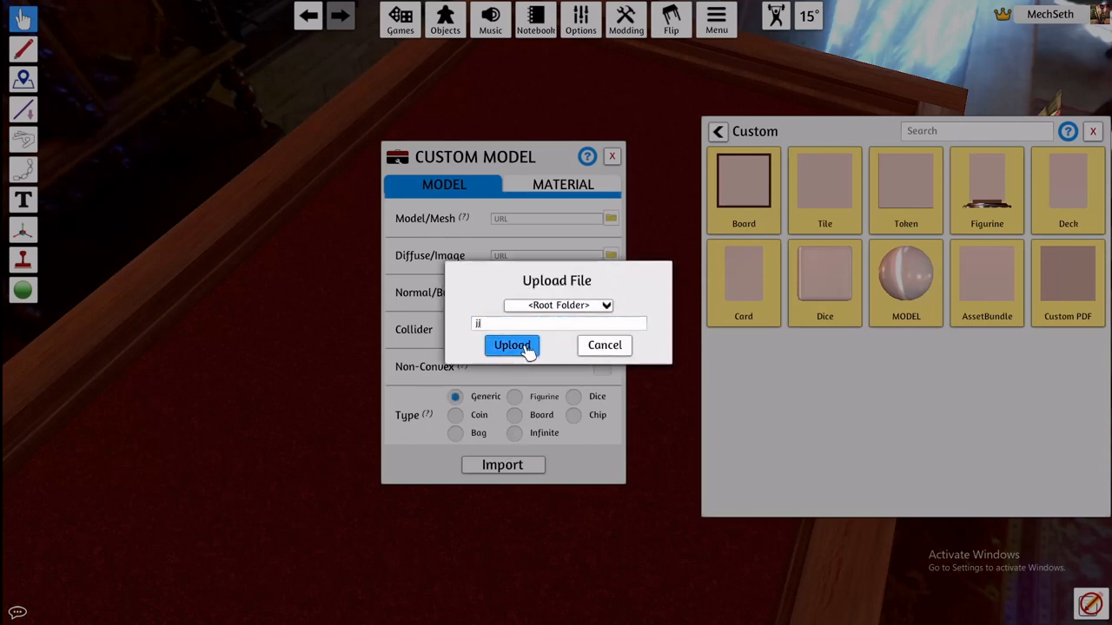
click(524, 346)
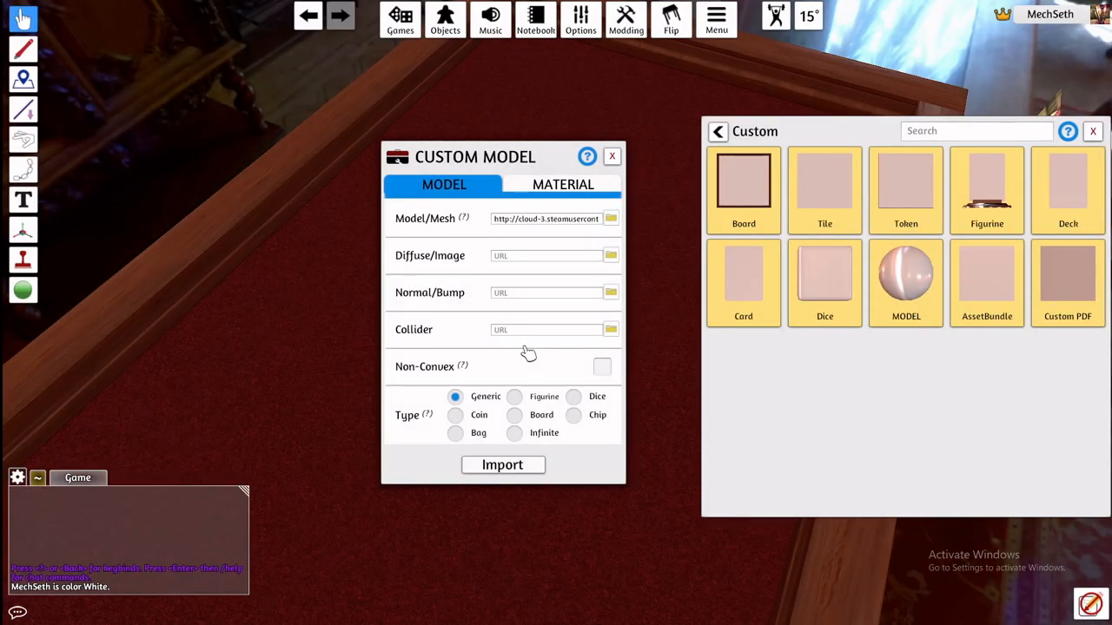
click(504, 466)
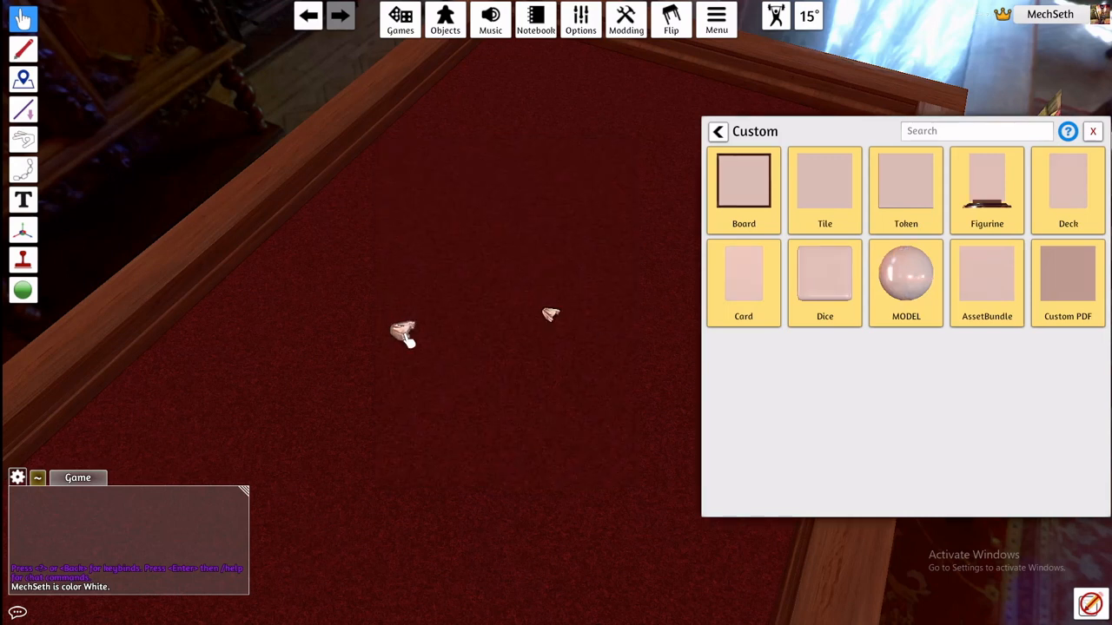
Step: Place the second gunboat next to the first one on the table to compare their sizes
click(526, 354)
scroll(538, 348, up, 5)
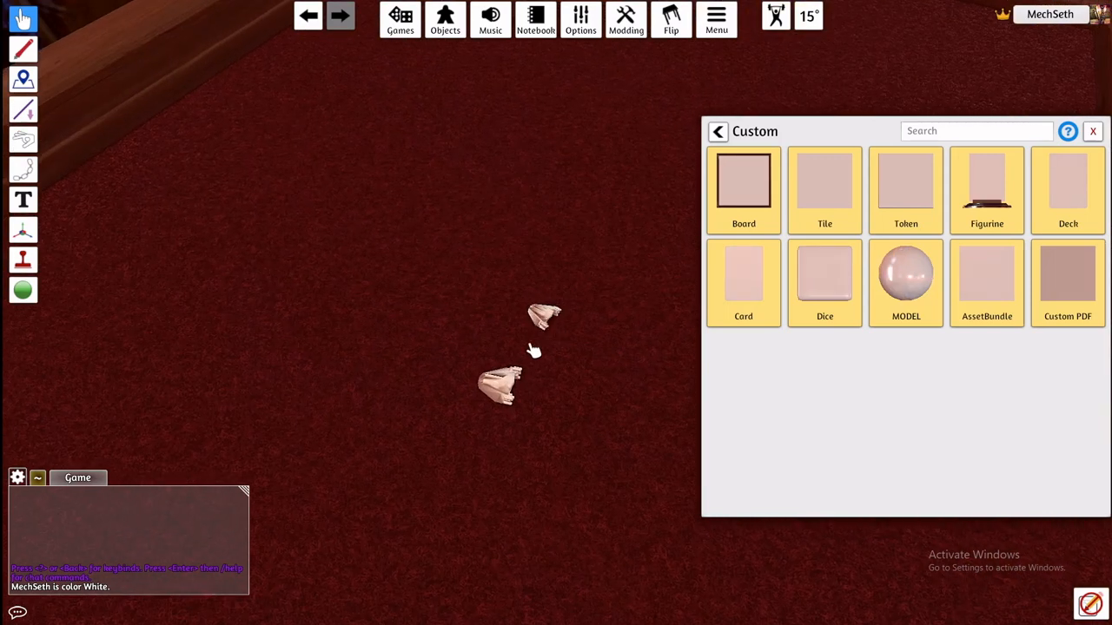
scroll(535, 346, up, 3)
drag(540, 324, 509, 357)
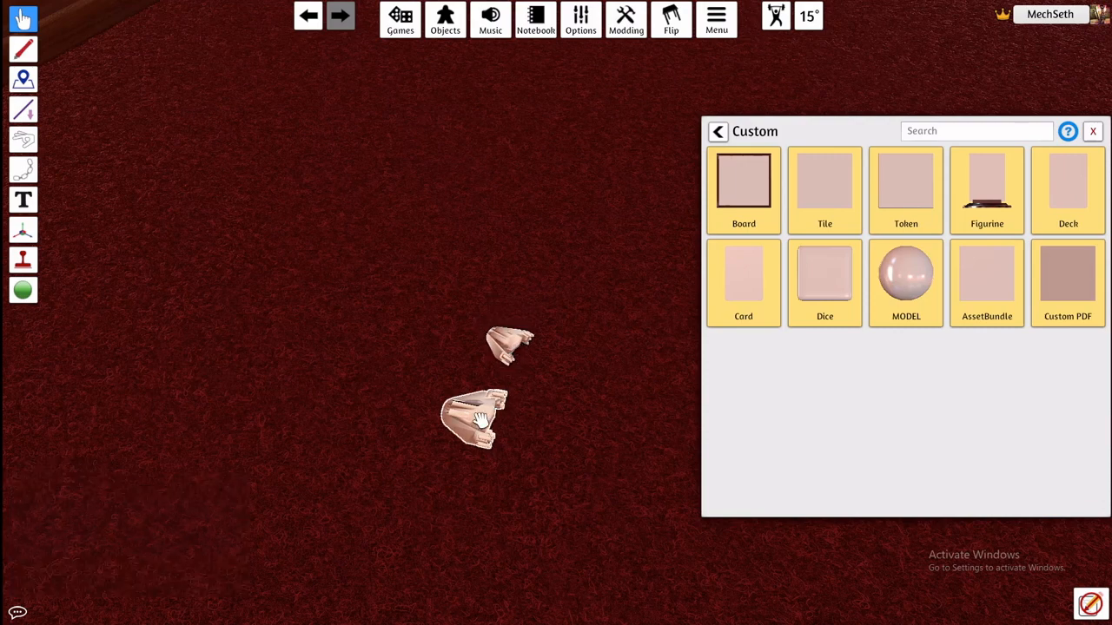
drag(486, 415, 372, 419)
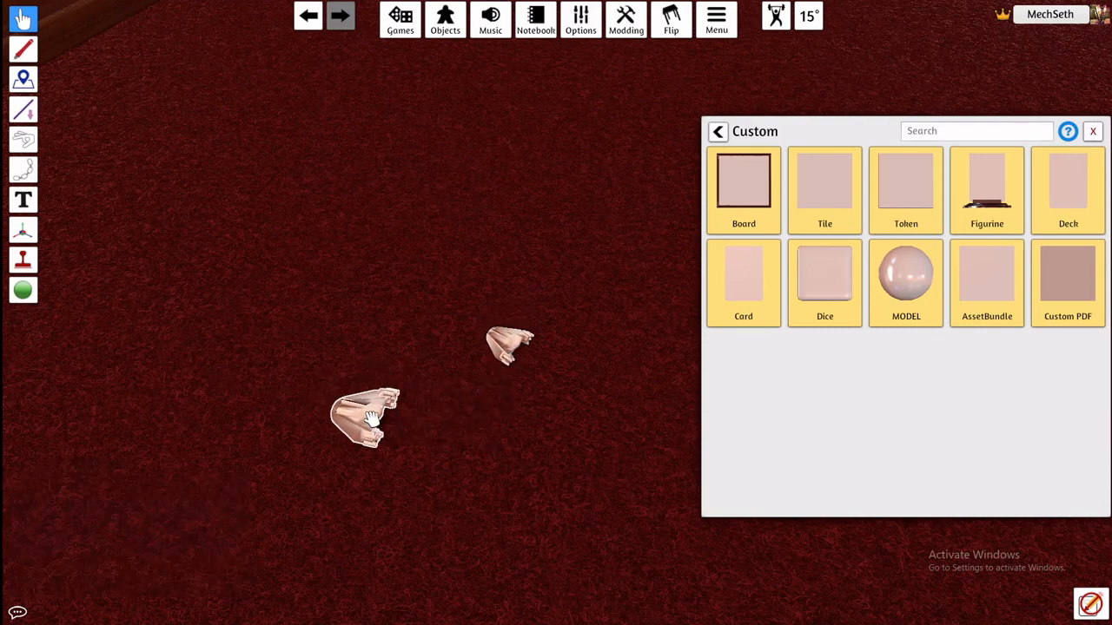
Step: Flip the second gunboat upside down and back upright several times, and set it down to one side of the smaller gunboat
key(f)
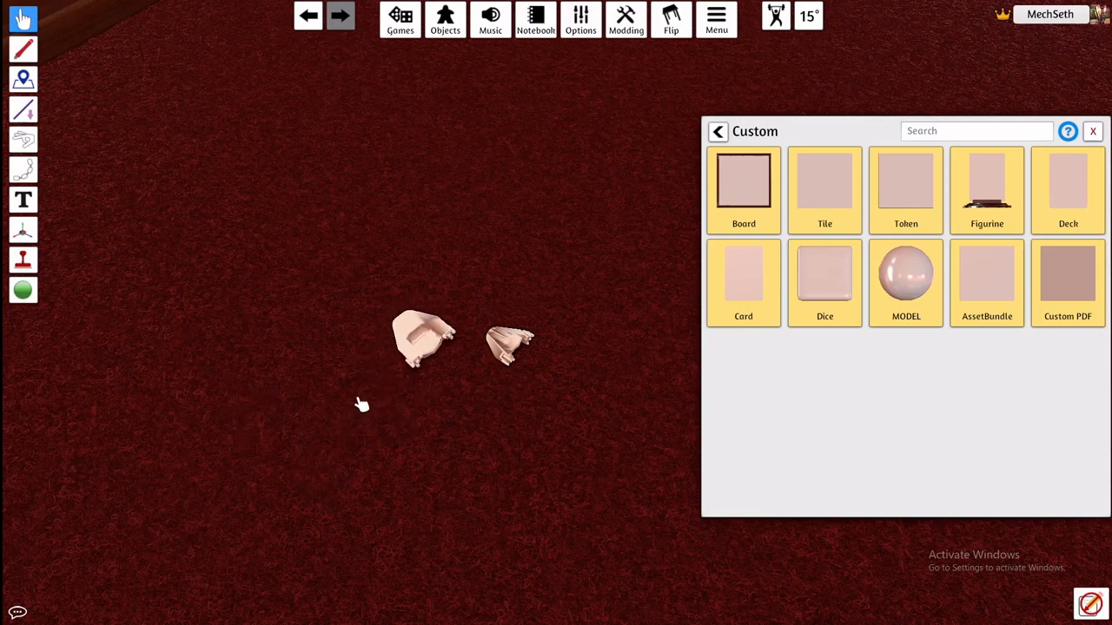
drag(417, 340, 402, 345)
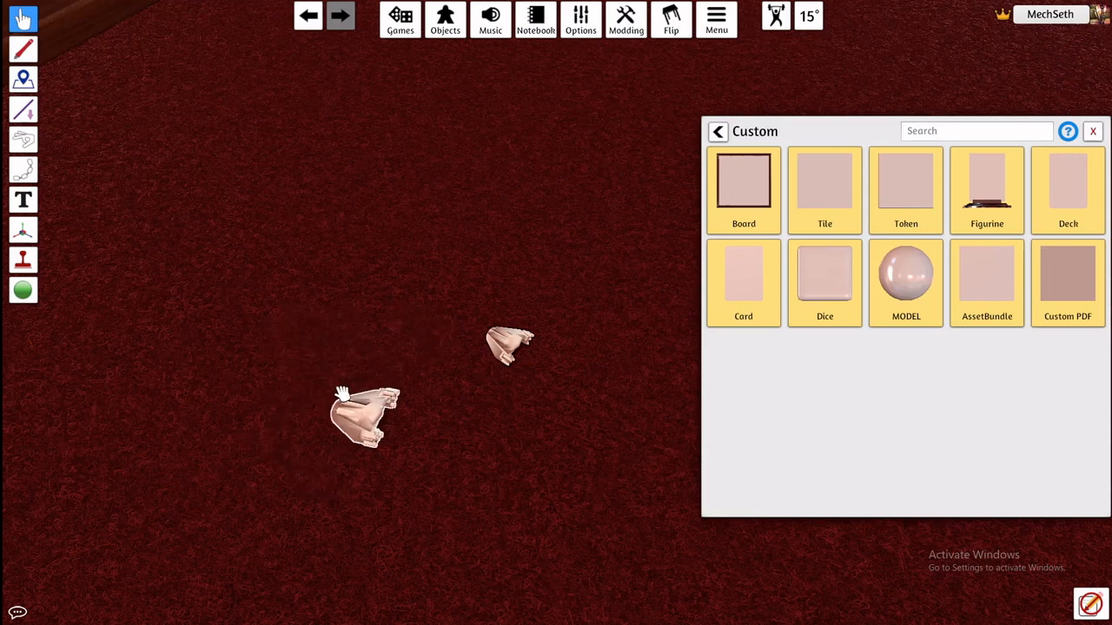
key(f)
key(f)
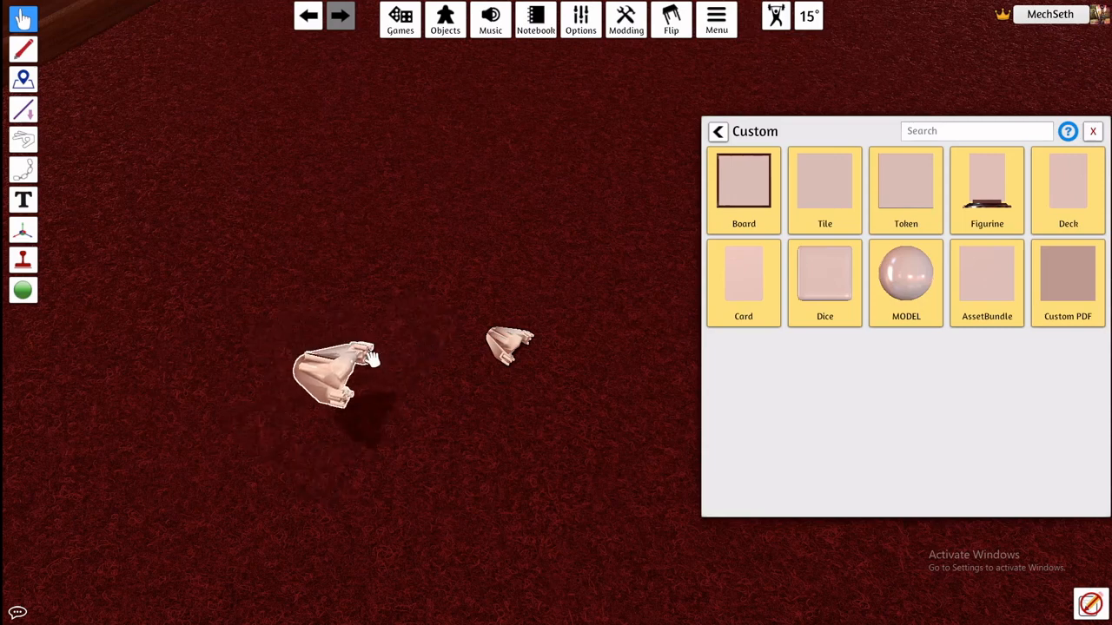
key(f)
key(f)
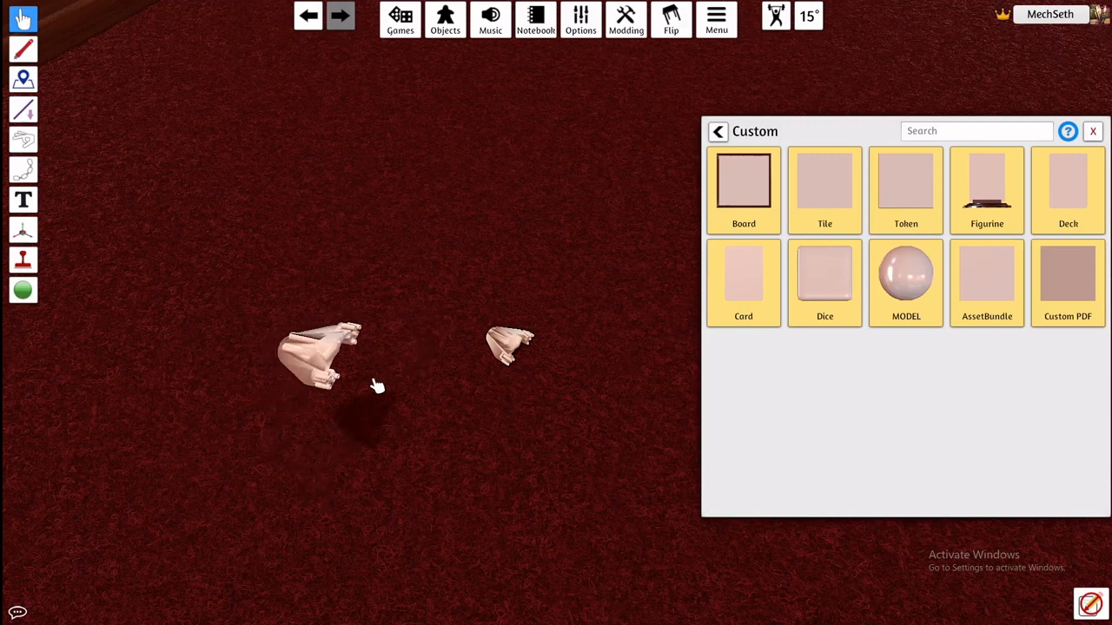
key(f)
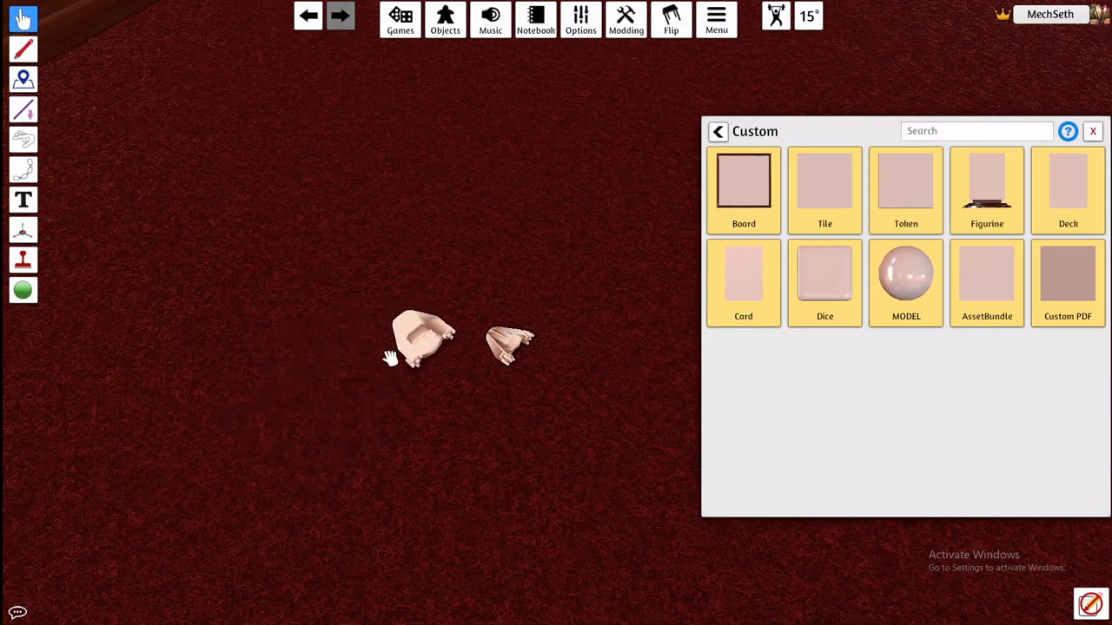
key(f)
drag(367, 418, 332, 359)
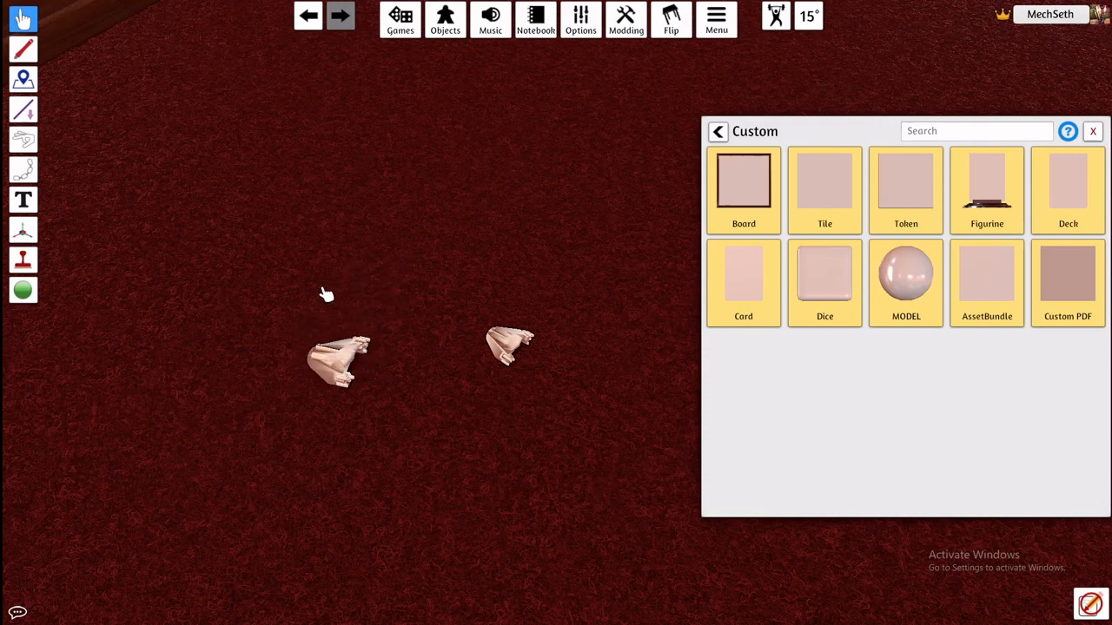
Step: Paste three copies of the larger gunboat and spread them out around the original
key(ctrl+v)
key(ctrl+v)
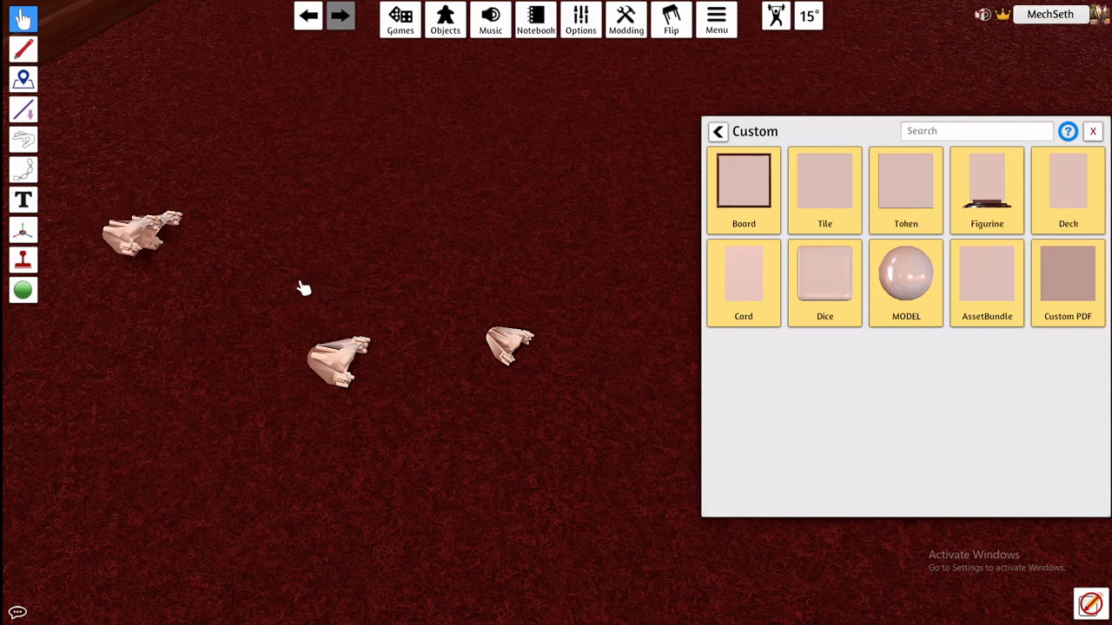
key(ctrl+v)
drag(257, 177, 70, 338)
drag(119, 214, 233, 392)
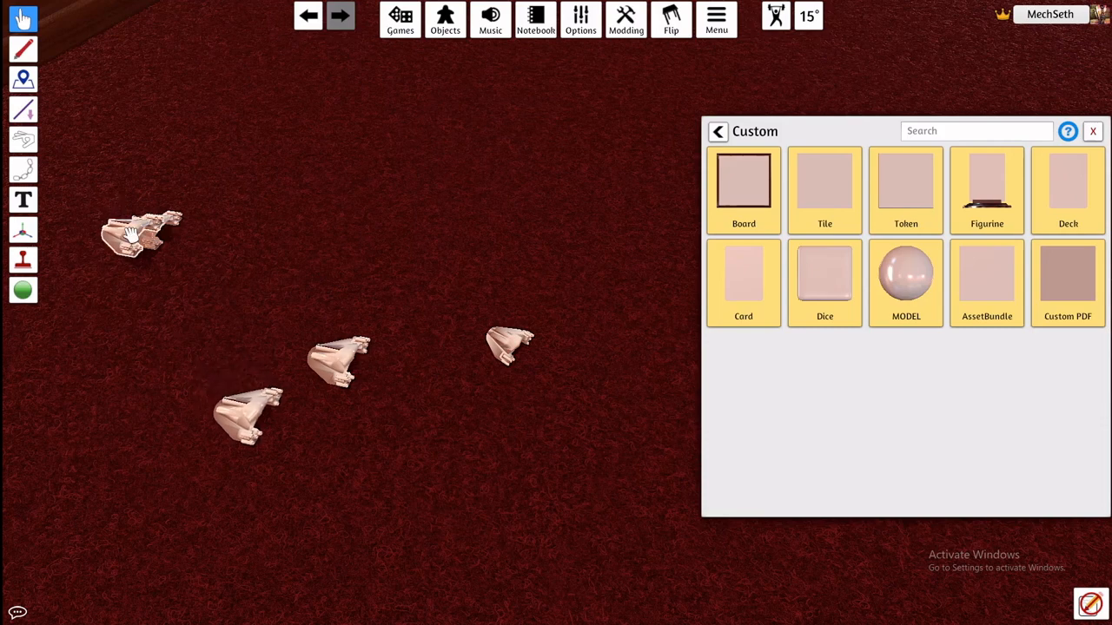
drag(131, 235, 206, 337)
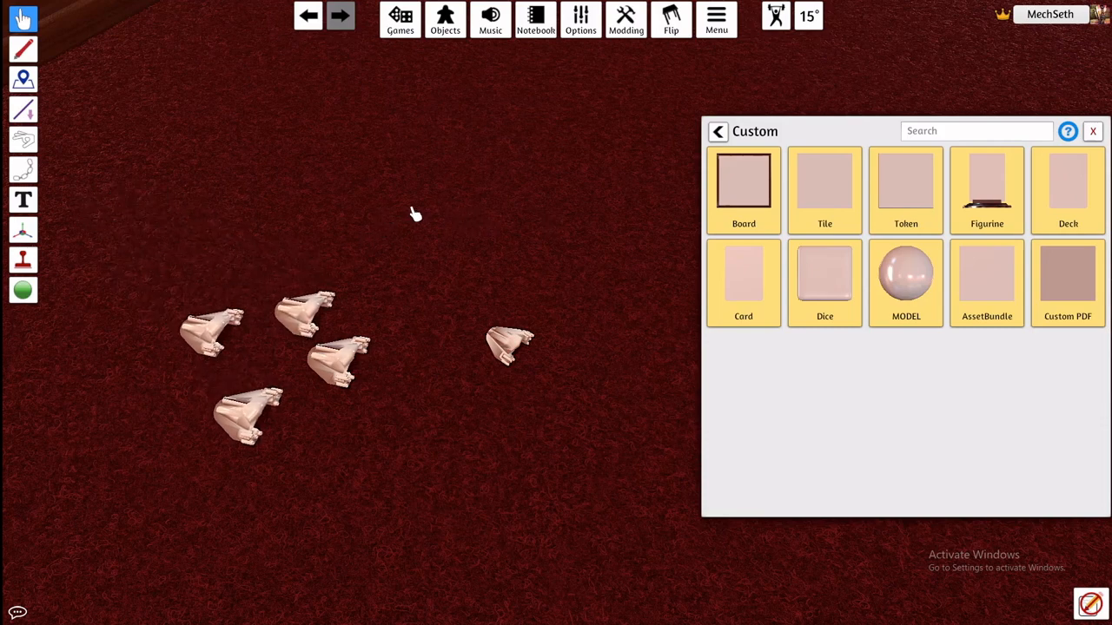
Step: Box-select the whole group of gunboats on the table and clear the selection
drag(411, 208, 128, 521)
drag(245, 495, 200, 337)
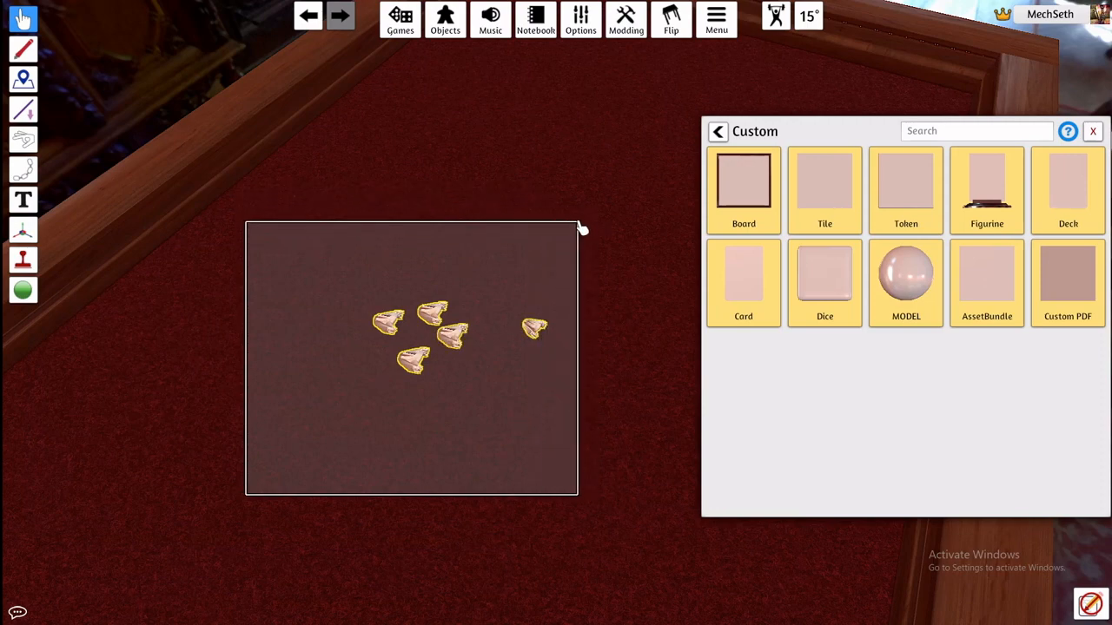
drag(611, 262, 573, 330)
drag(539, 415, 507, 408)
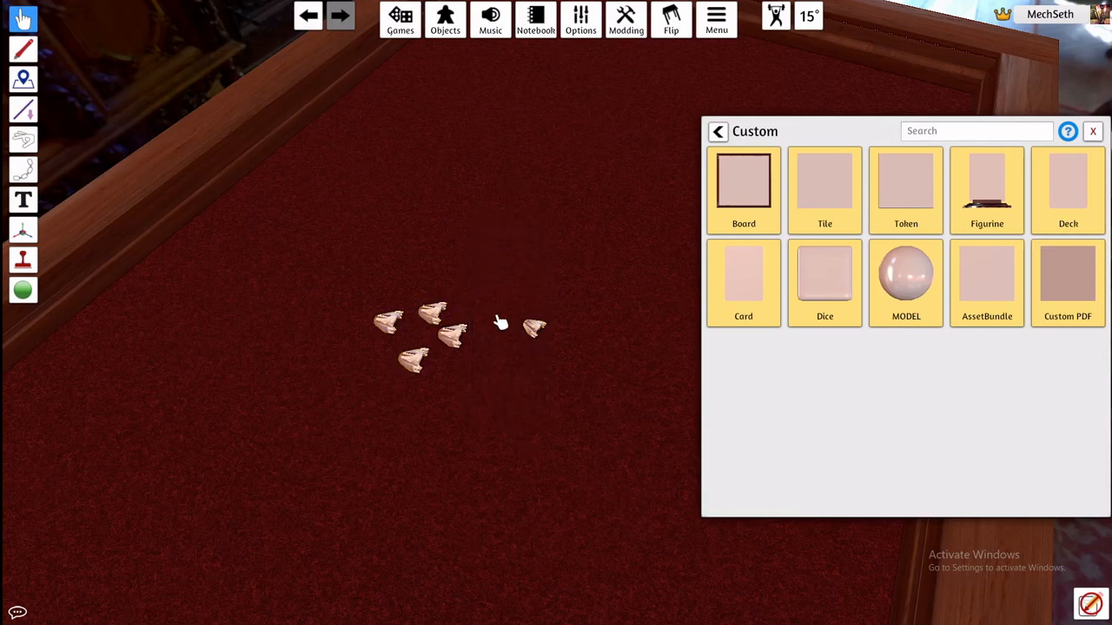